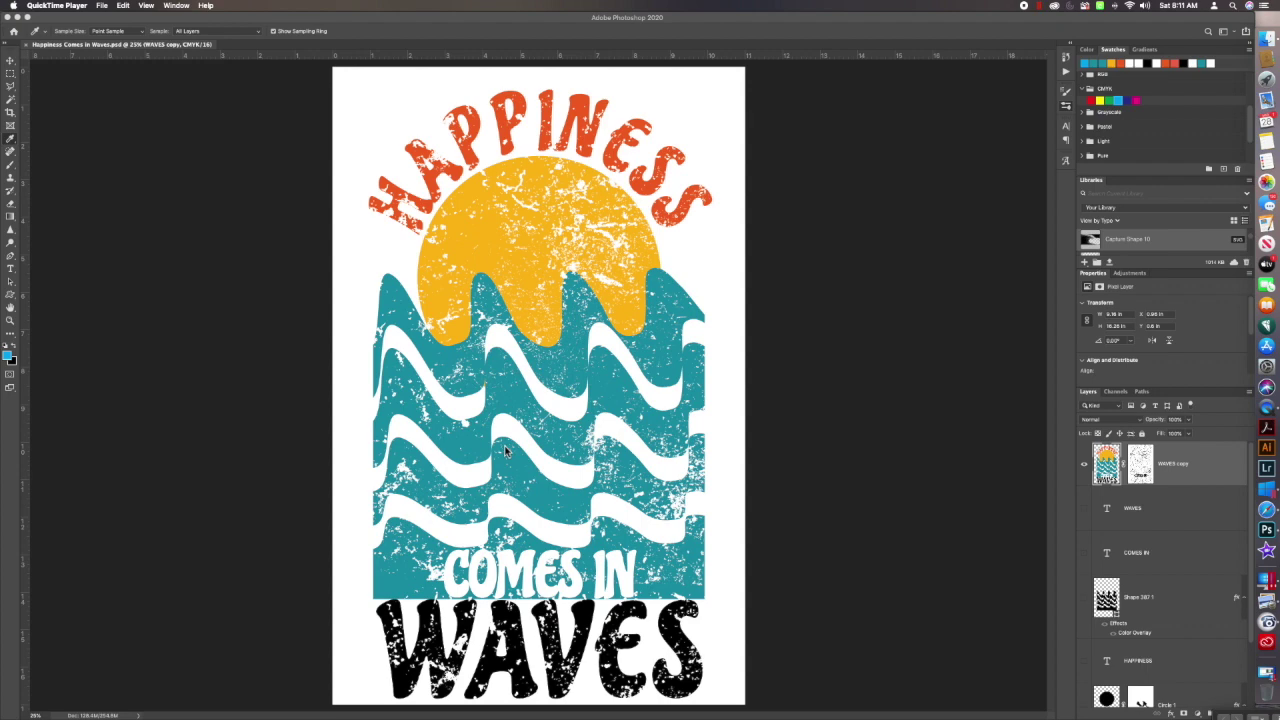
# Step: Create a new 11 x 17 inch portrait document at 300 pixels/inch in 16-bit CMYK with a transparent background
pyautogui.click(115, 20)
pyautogui.click(79, 6)
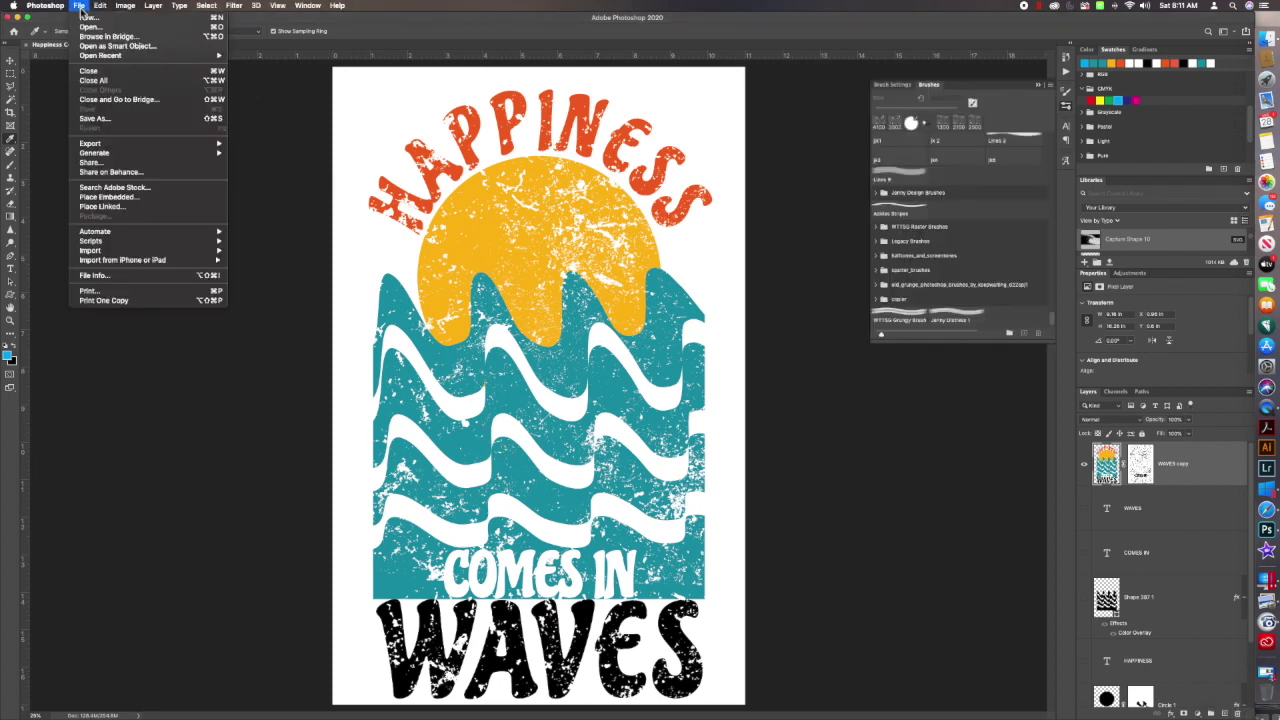
pyautogui.click(87, 18)
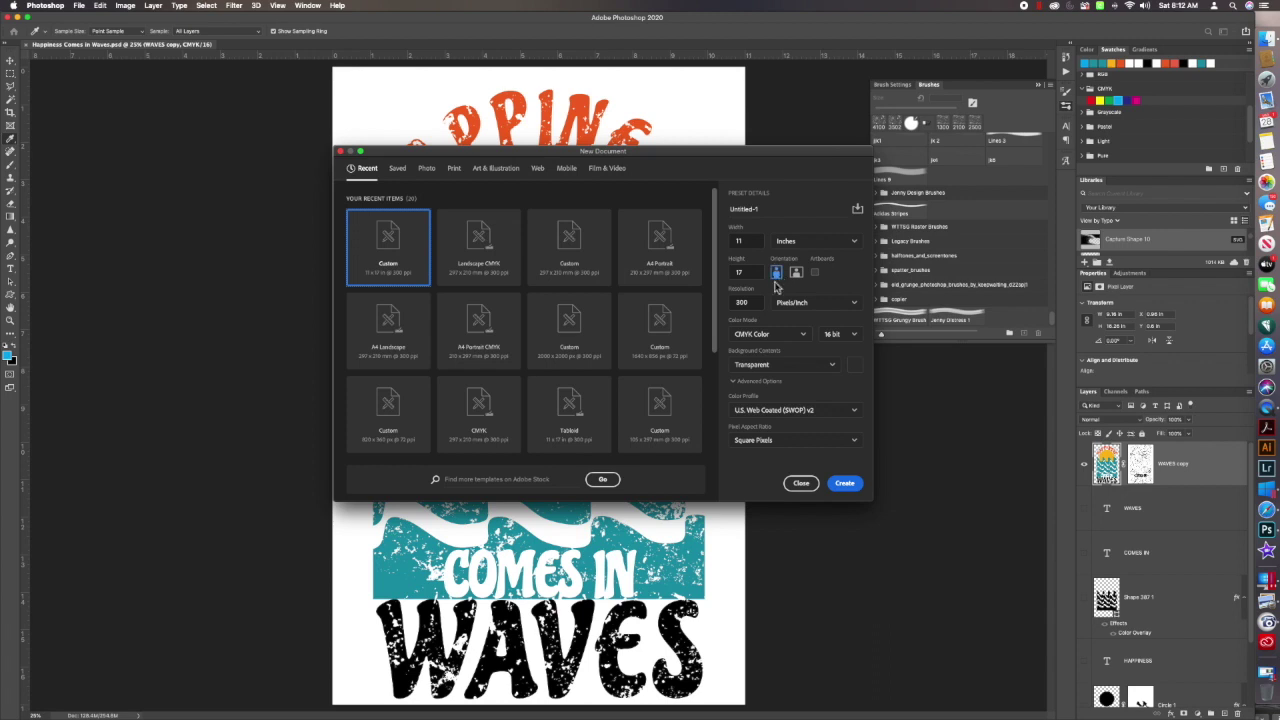
pyautogui.click(846, 484)
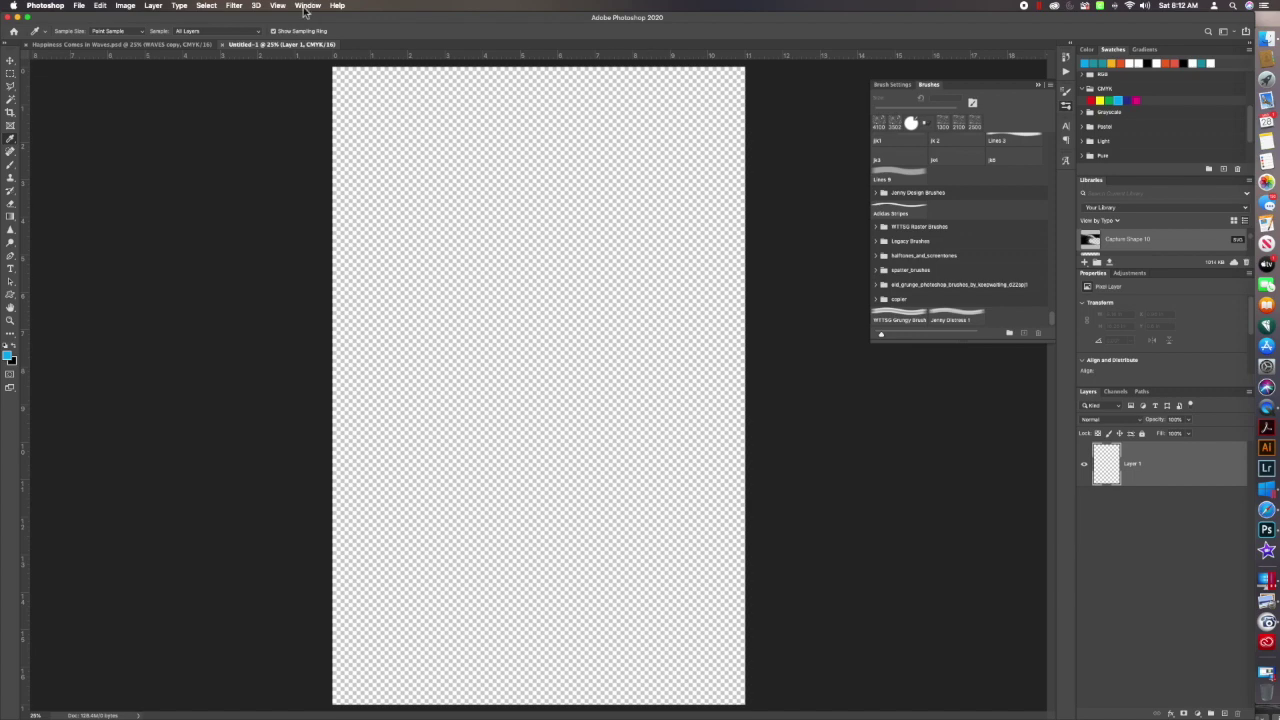
# Step: Add a vertical guide at 50% of the canvas width
pyautogui.click(278, 6)
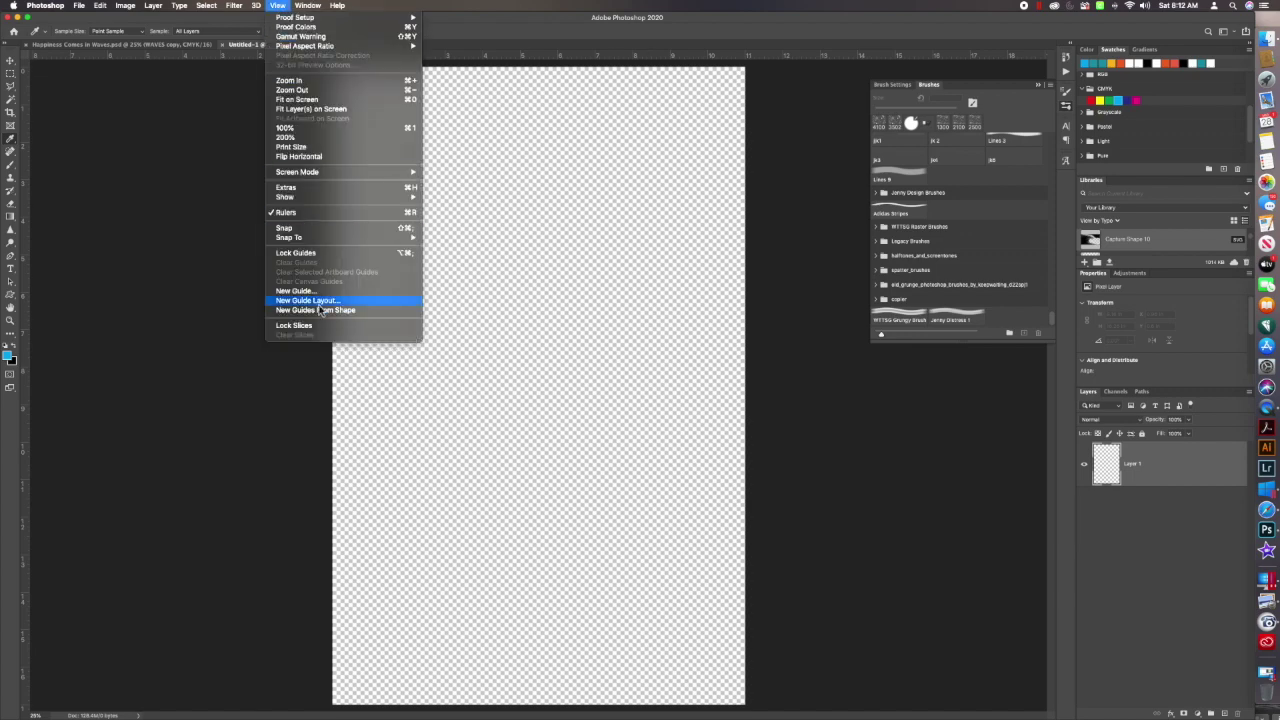
pyautogui.click(305, 290)
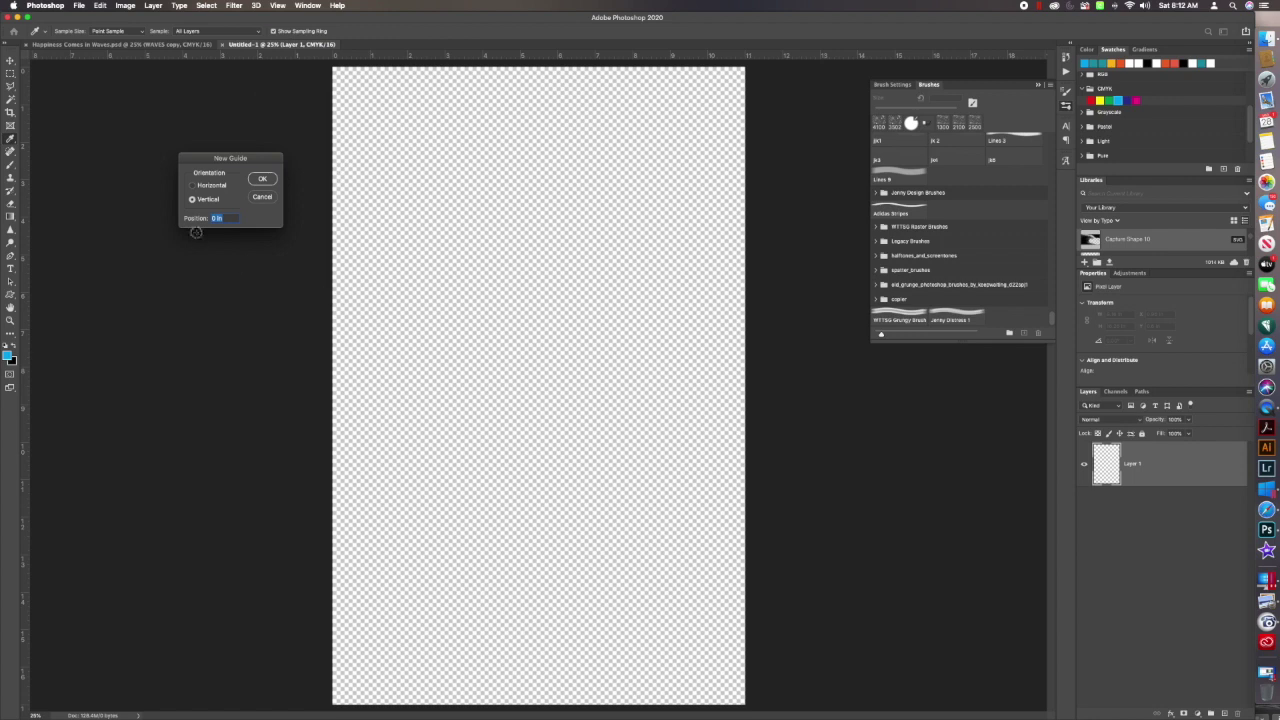
pyautogui.write('50')
pyautogui.press('BackSpace')
pyautogui.click(262, 178)
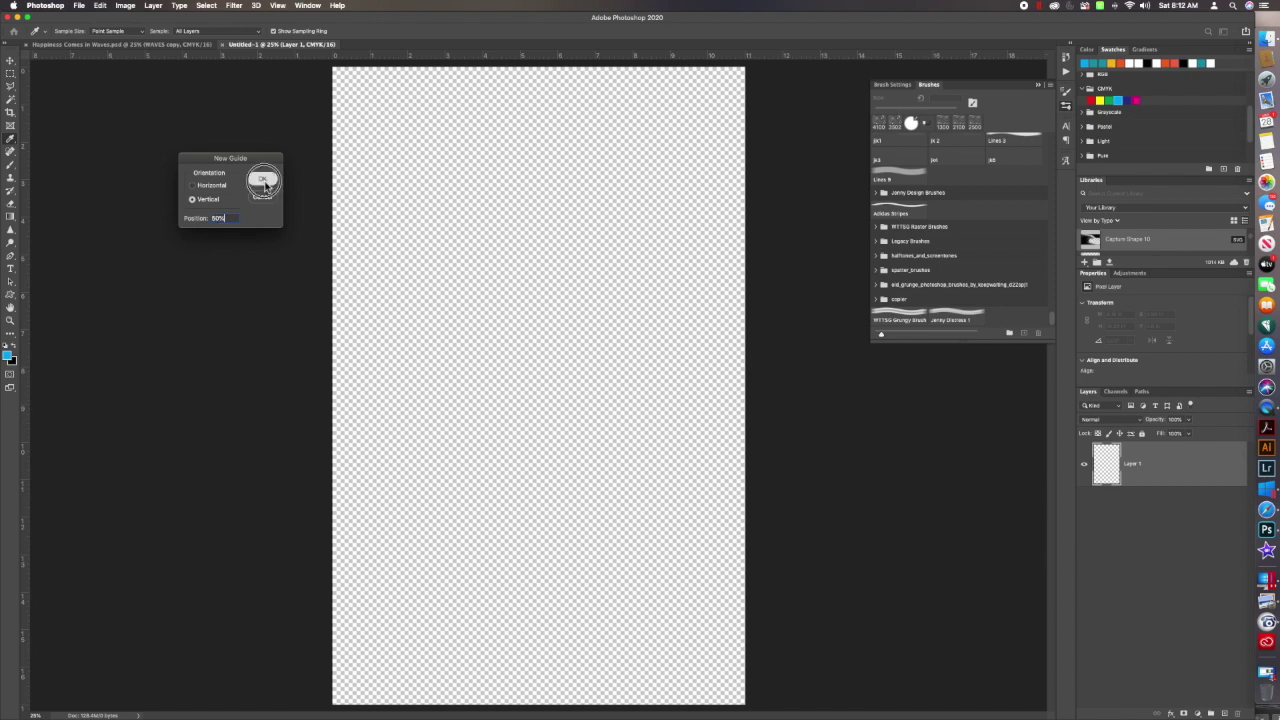
# Step: Add a horizontal guide across the middle of the canvas height
pyautogui.click(277, 5)
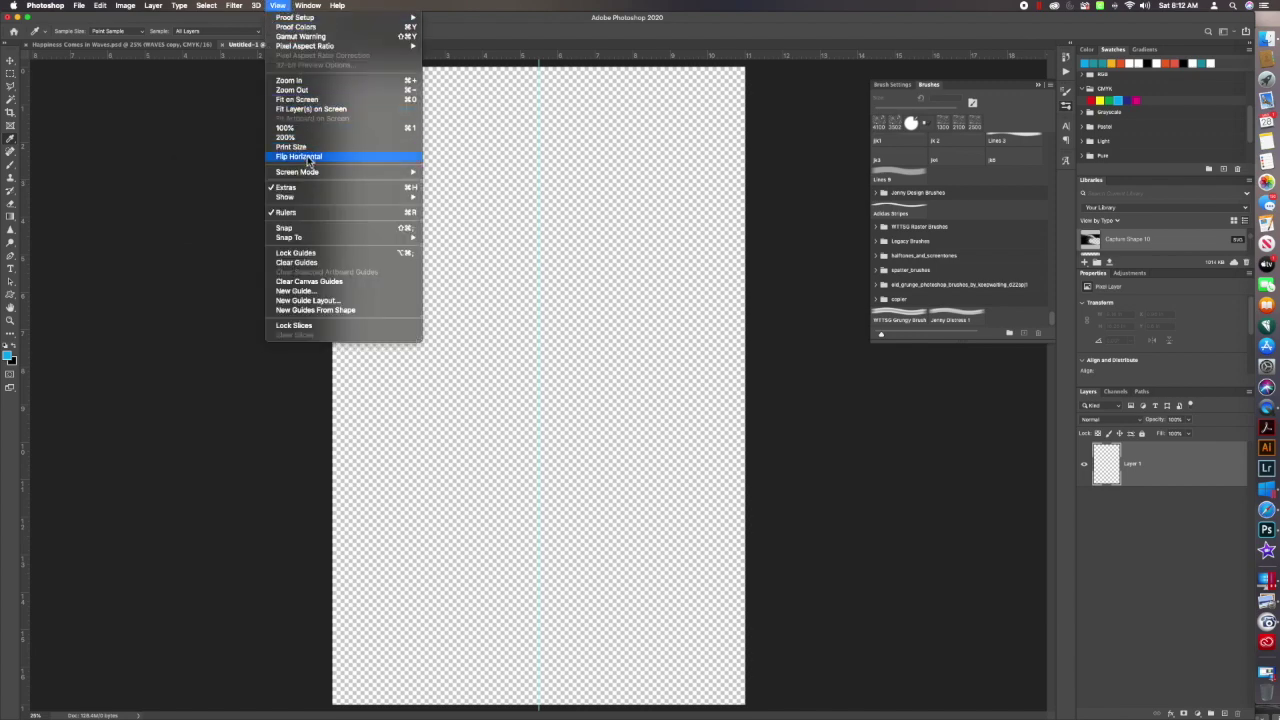
pyautogui.click(317, 294)
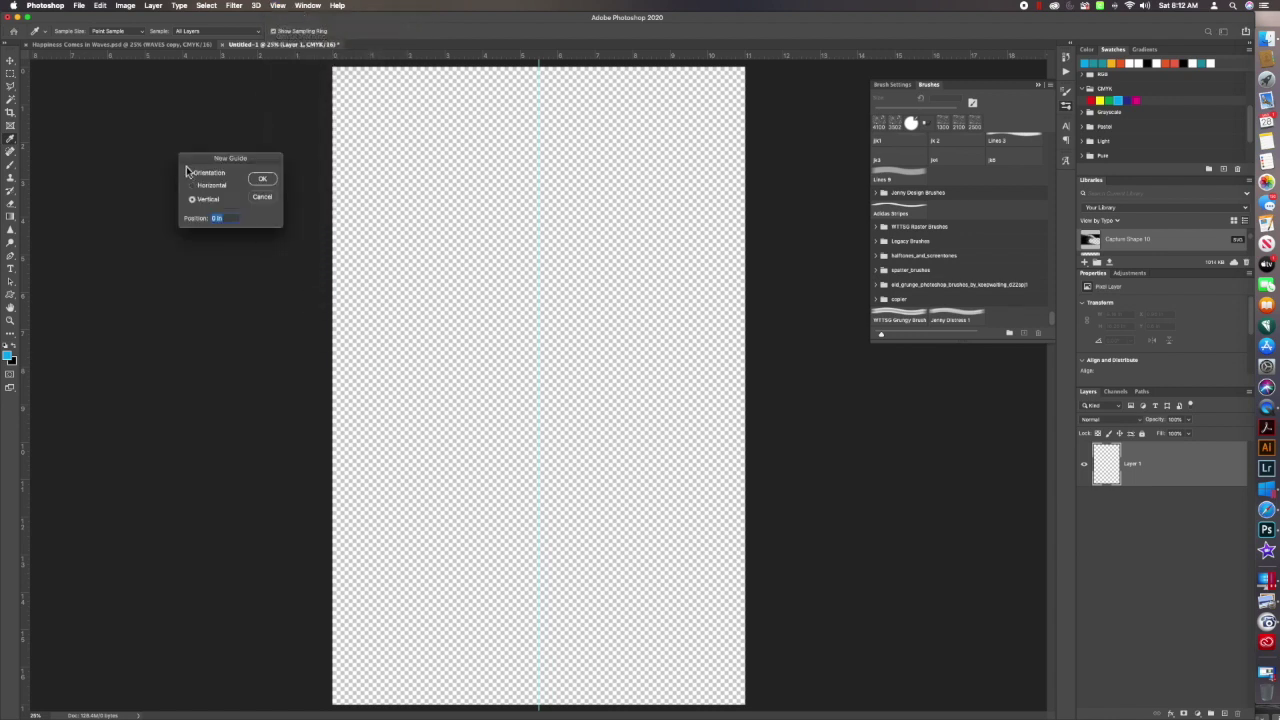
pyautogui.click(192, 186)
pyautogui.write('5')
pyautogui.press('Return')
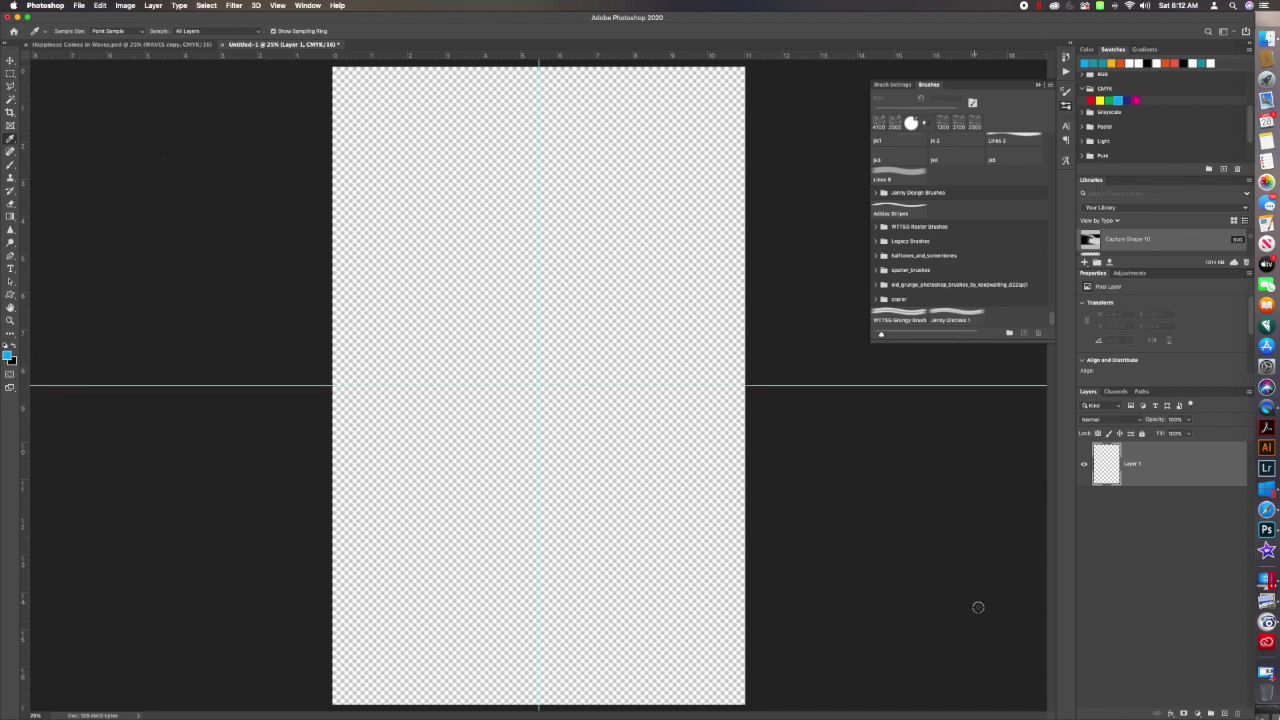
# Step: Add a Solid Color fill layer in white as the poster's background
pyautogui.click(1198, 713)
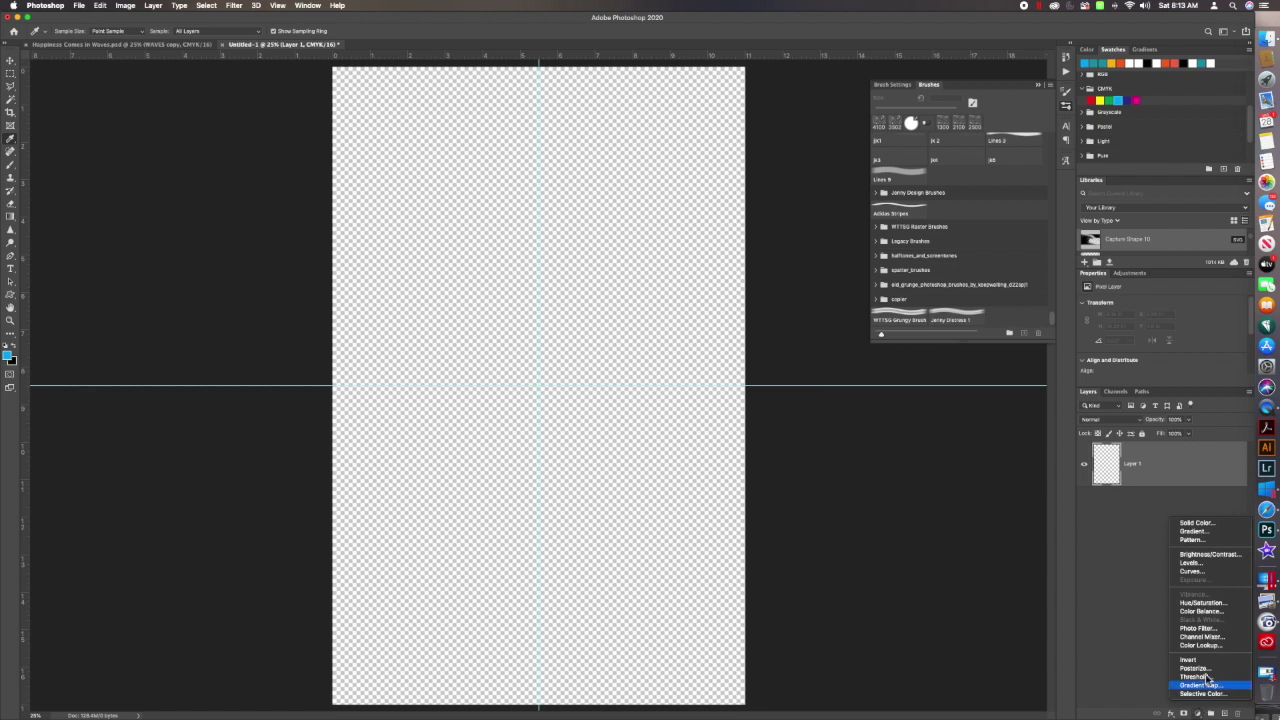
pyautogui.click(1197, 524)
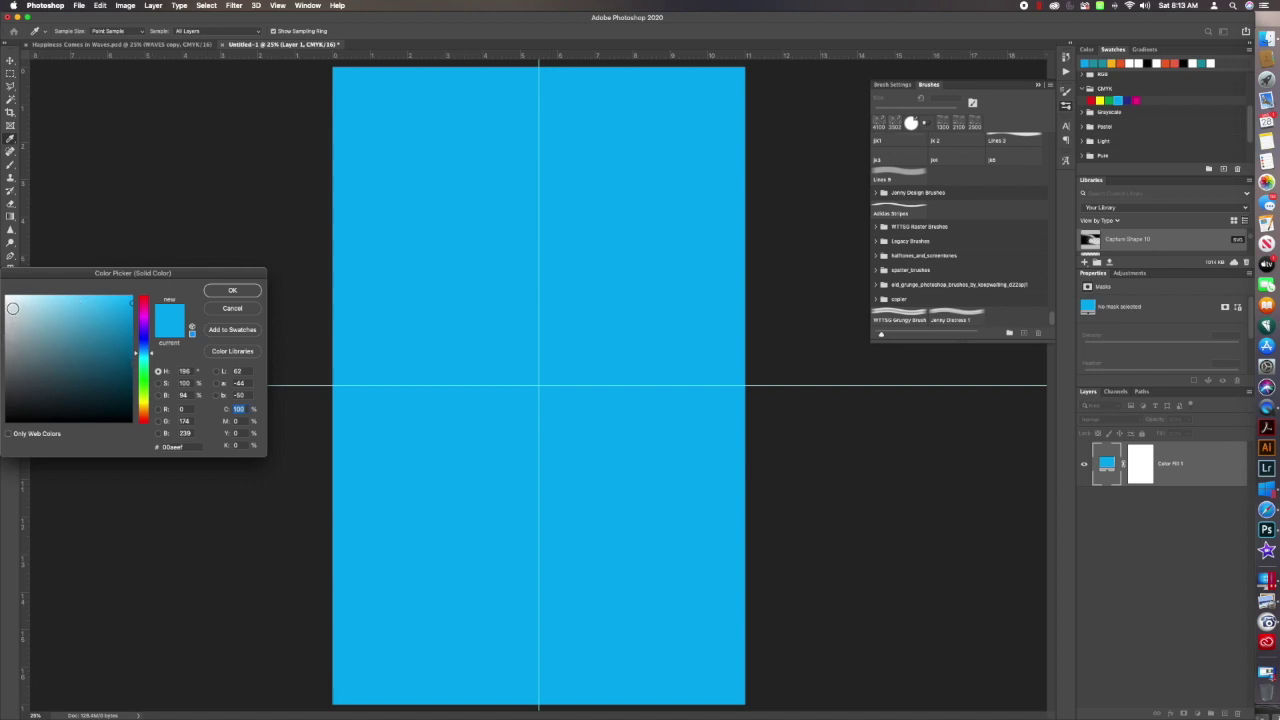
pyautogui.click(13, 302)
pyautogui.click(5, 295)
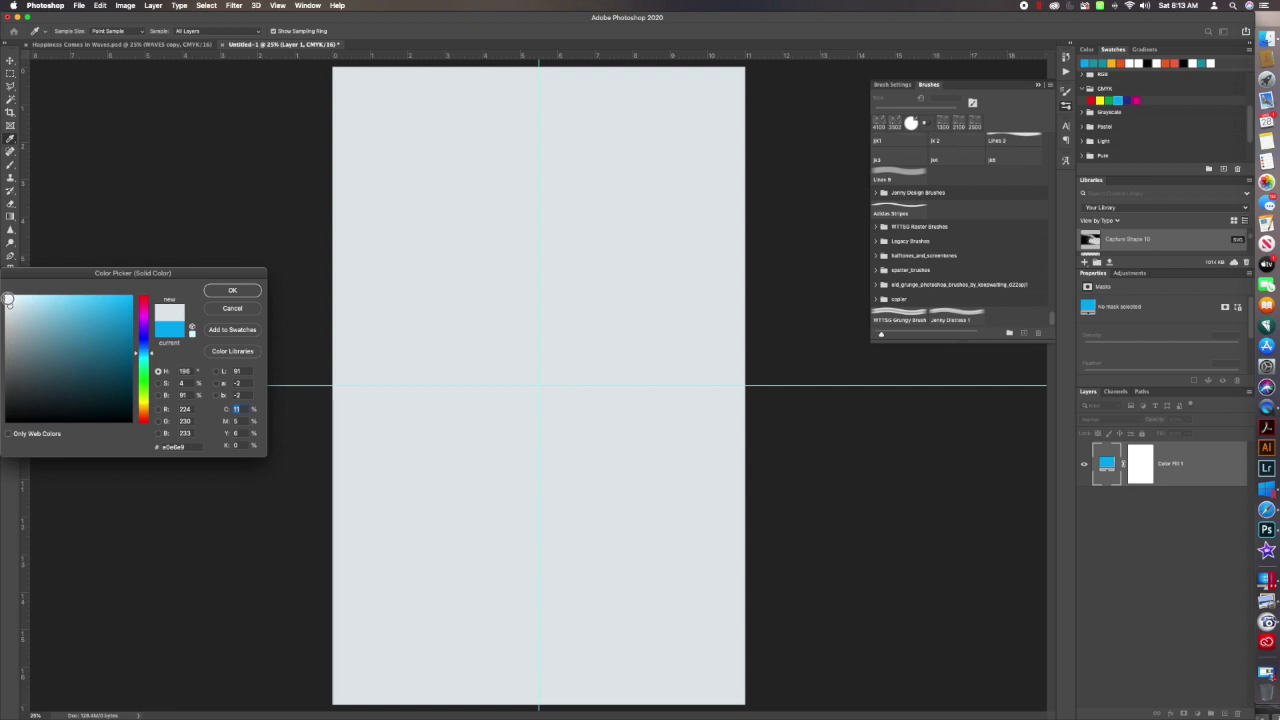
pyautogui.click(229, 291)
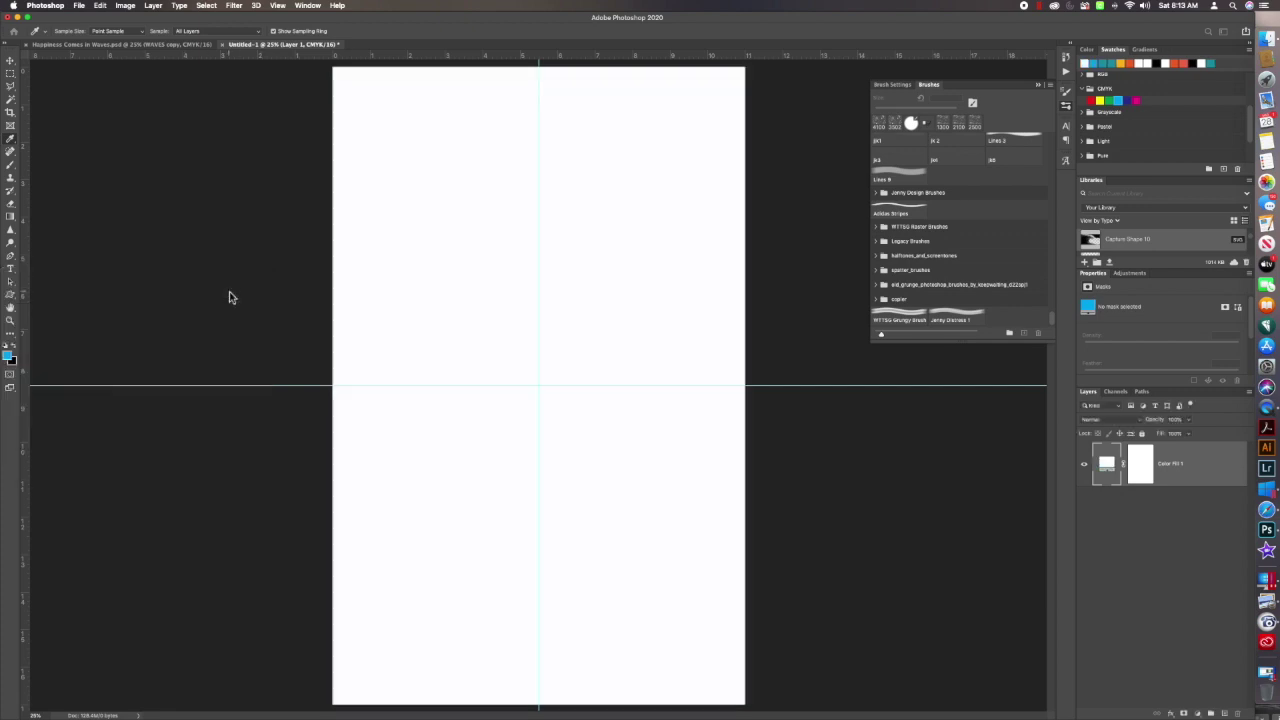
# Step: Try black and red as the fill layer's color and set it back to white
pyautogui.doubleClick(1106, 466)
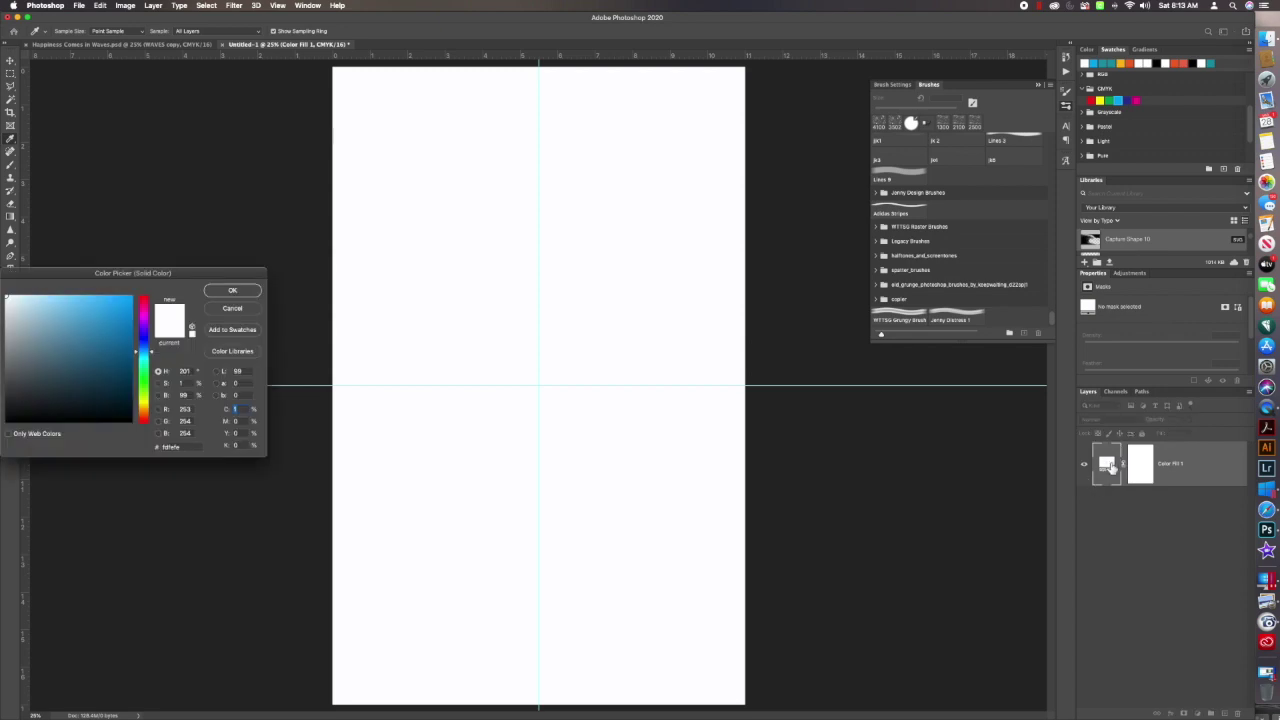
pyautogui.click(131, 423)
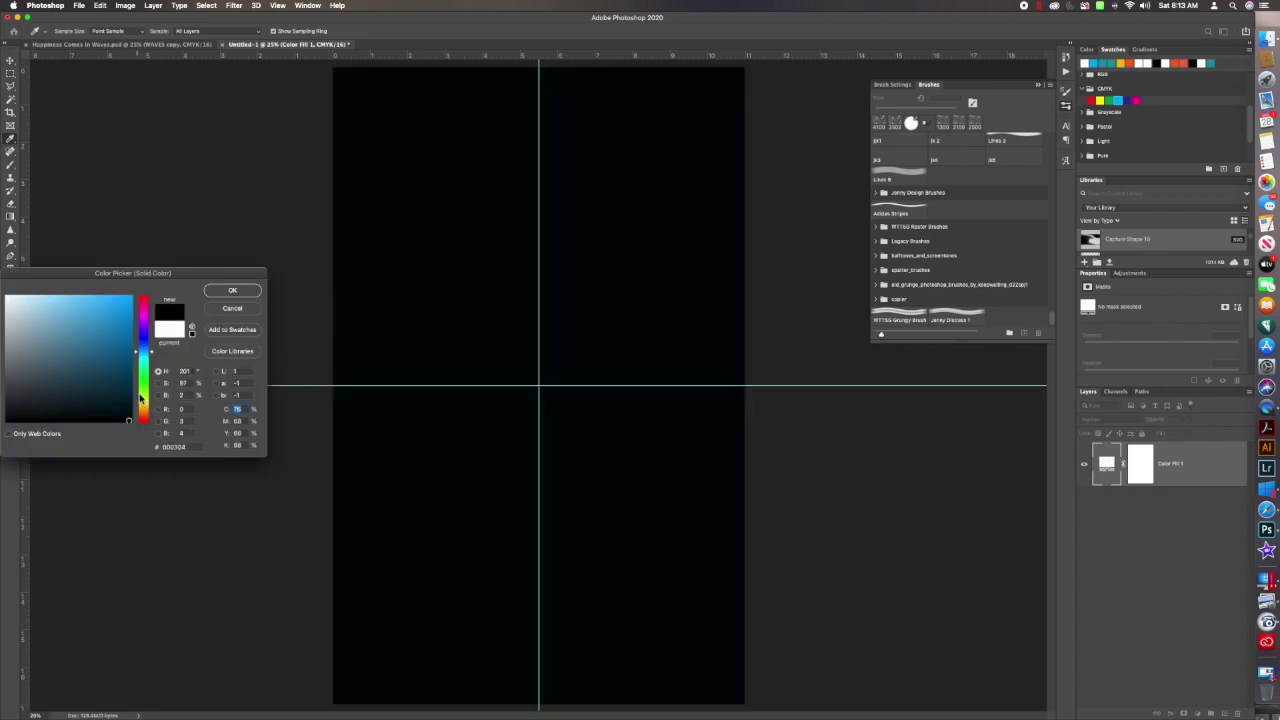
pyautogui.click(145, 302)
pyautogui.click(104, 303)
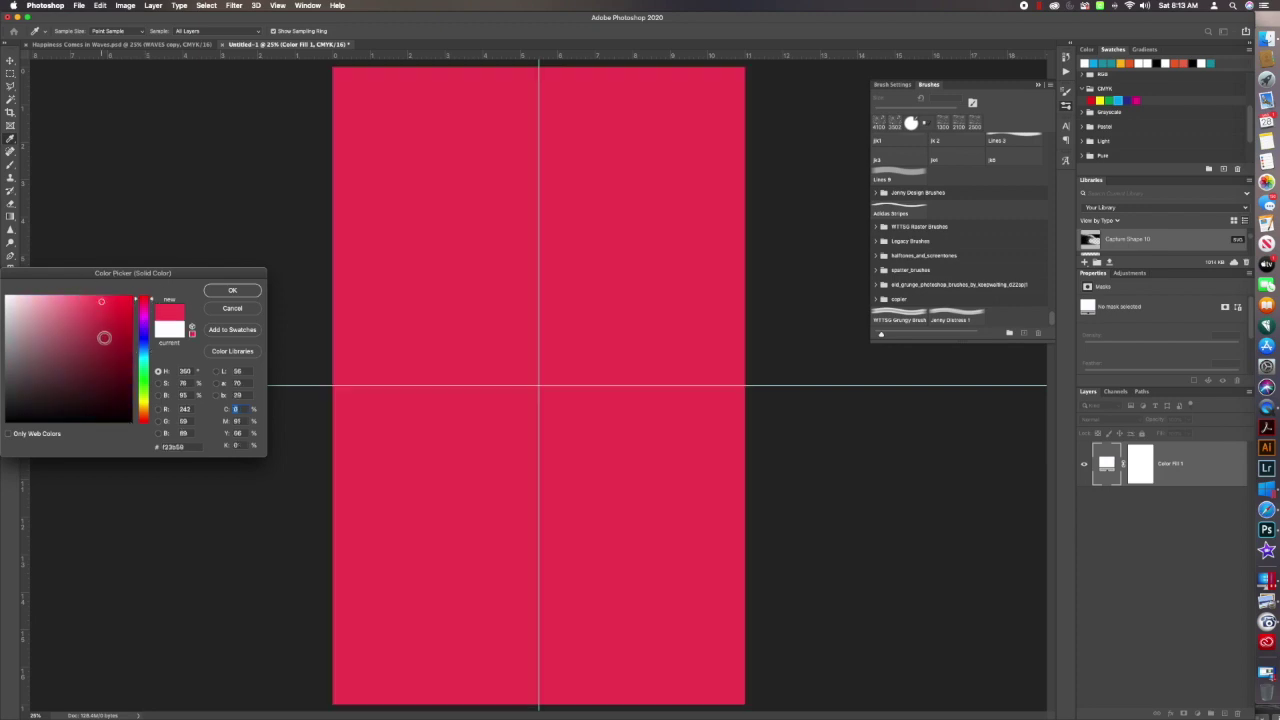
pyautogui.click(6, 298)
pyautogui.click(233, 291)
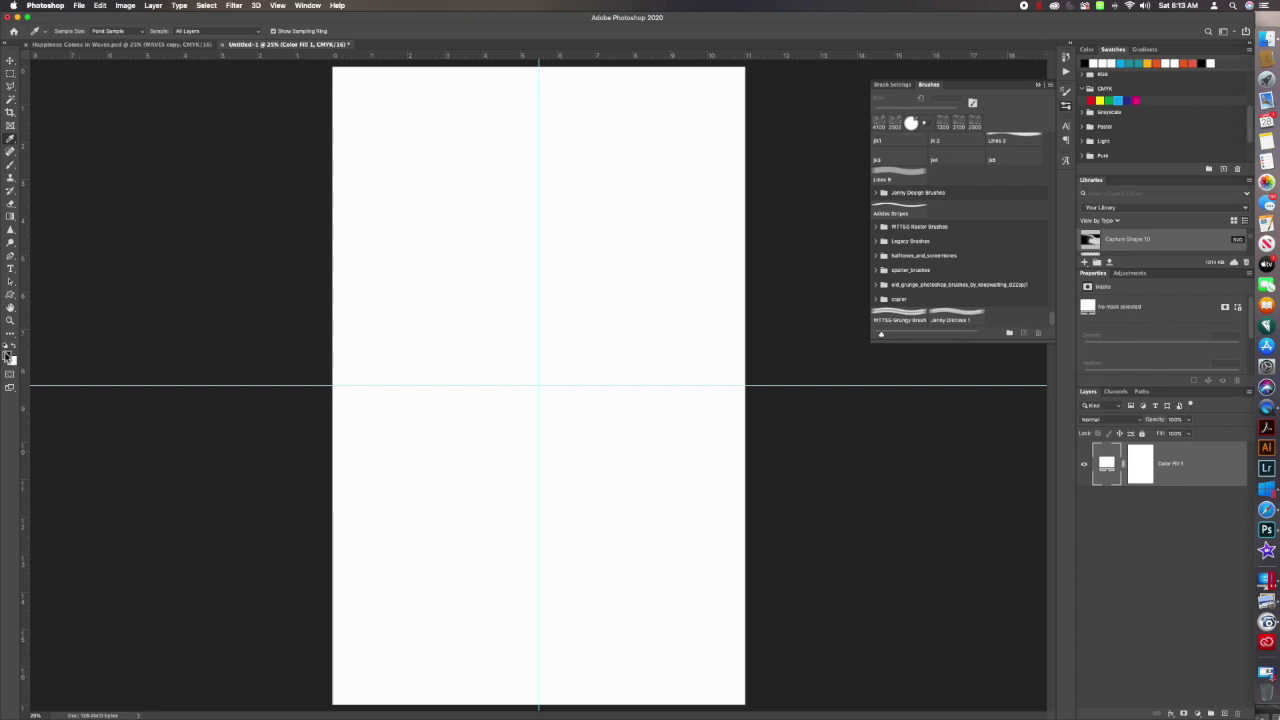
# Step: Create a black circle 1500 px wide with the Custom Shape tool, using the solid circle shape
pyautogui.click(11, 296)
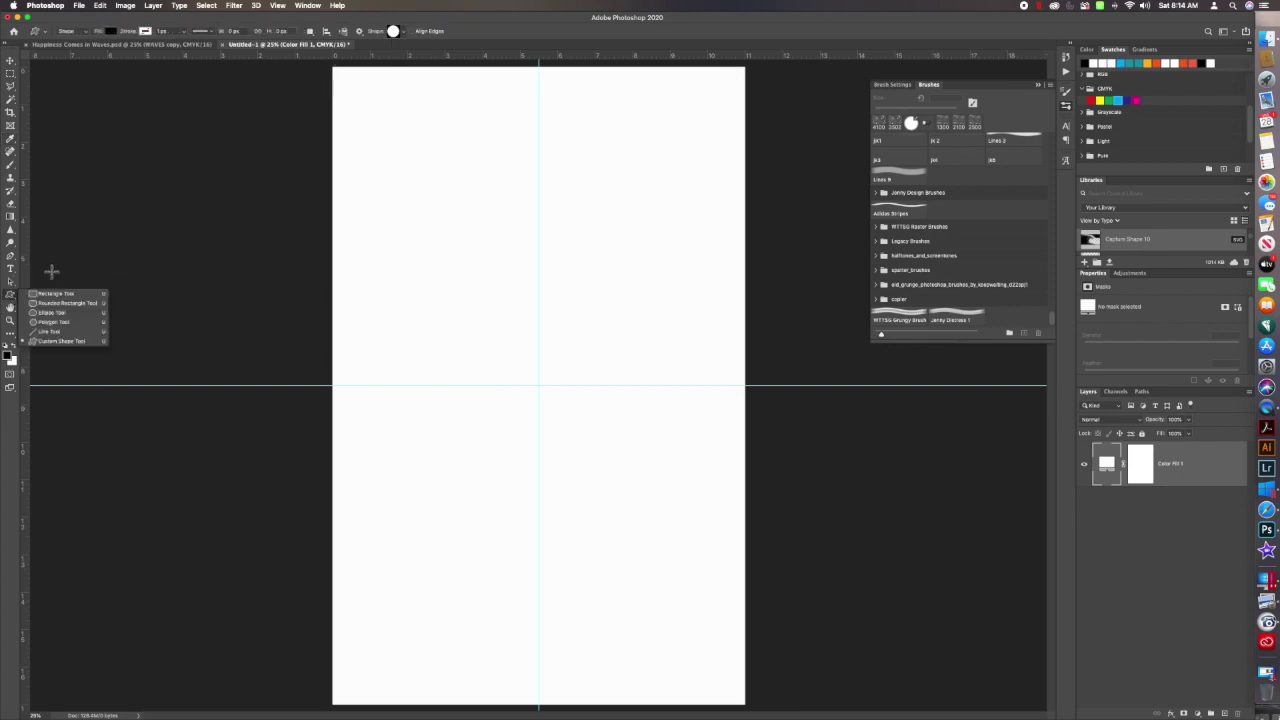
pyautogui.click(57, 343)
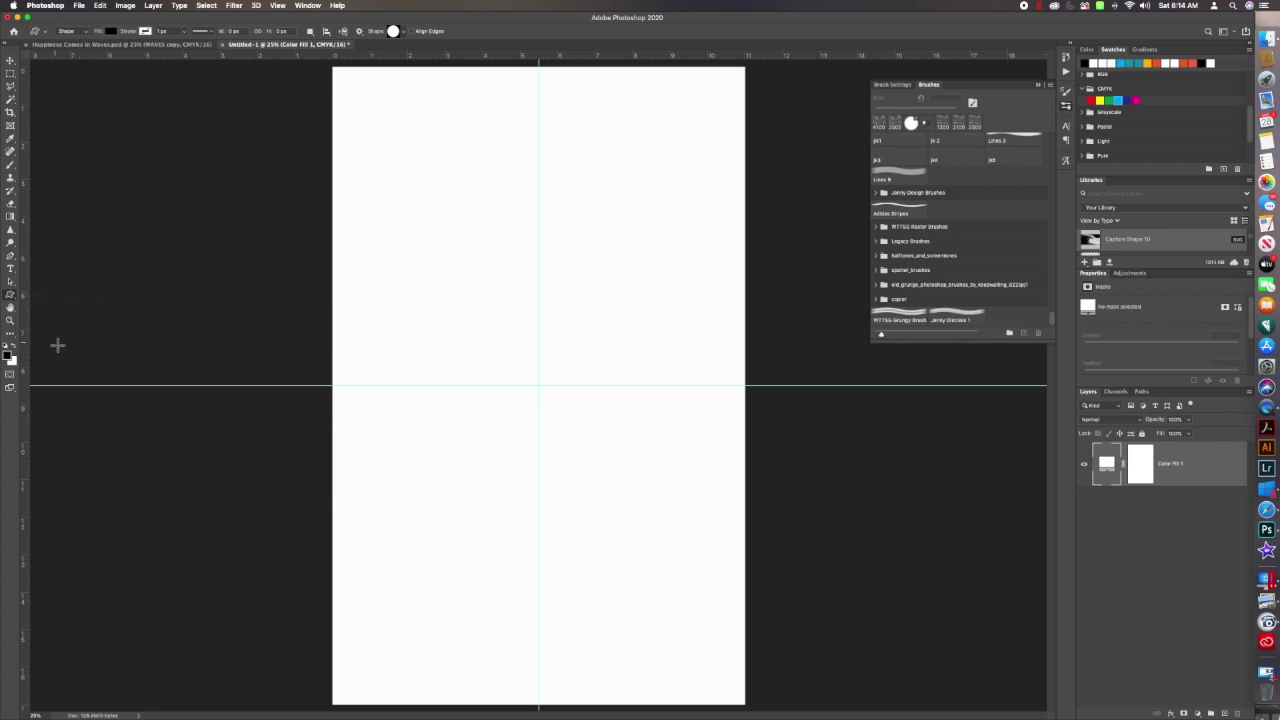
pyautogui.click(403, 33)
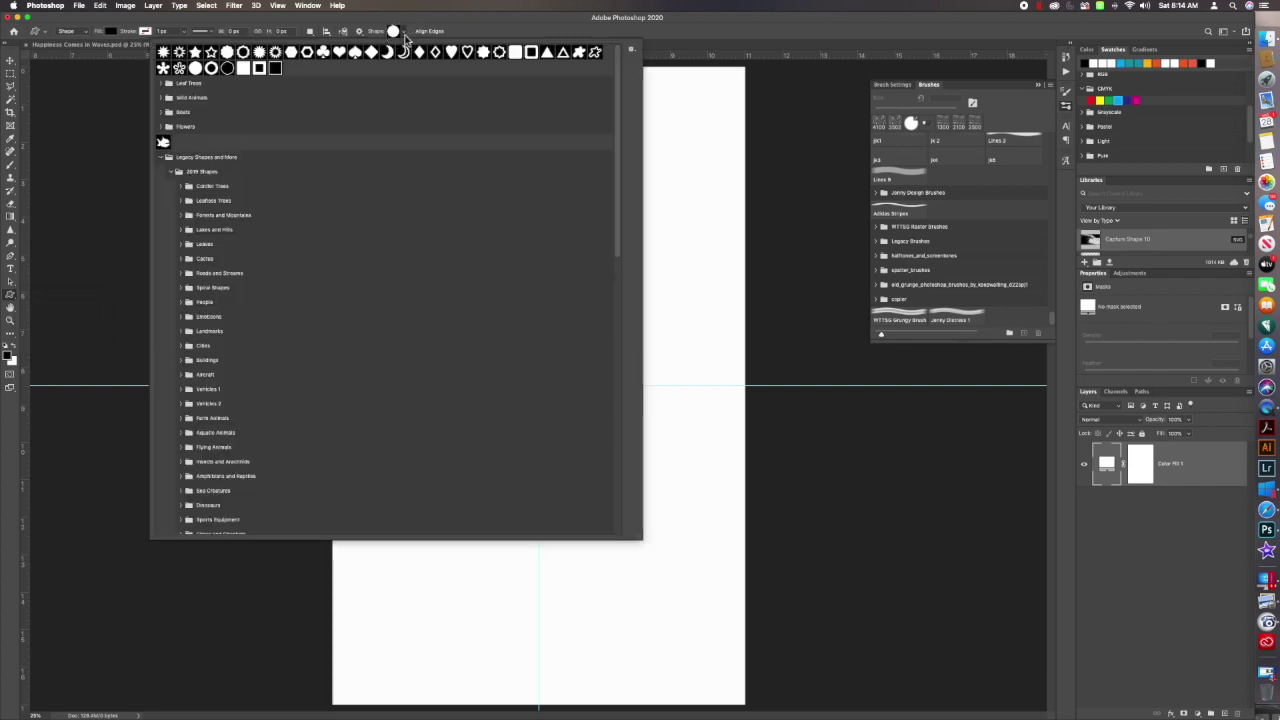
pyautogui.click(195, 68)
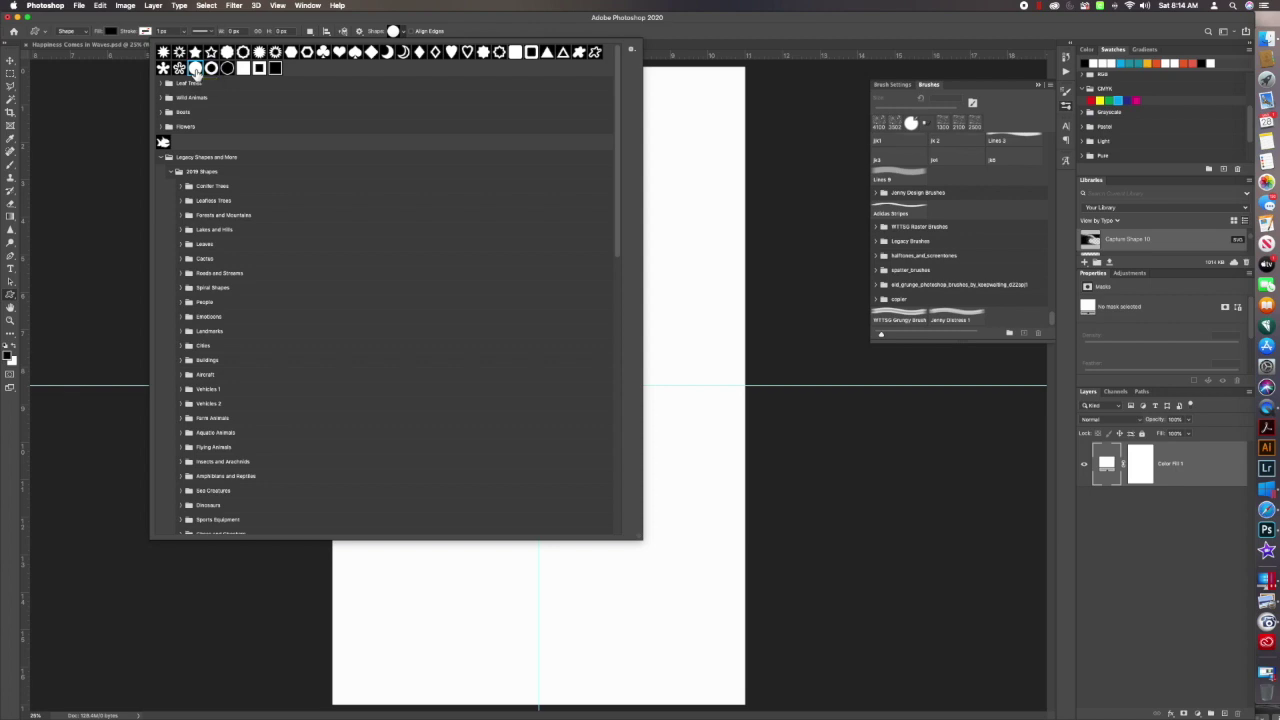
pyautogui.click(740, 167)
pyautogui.click(746, 164)
pyautogui.moveTo(410, 177); pyautogui.dragTo(312, 151)
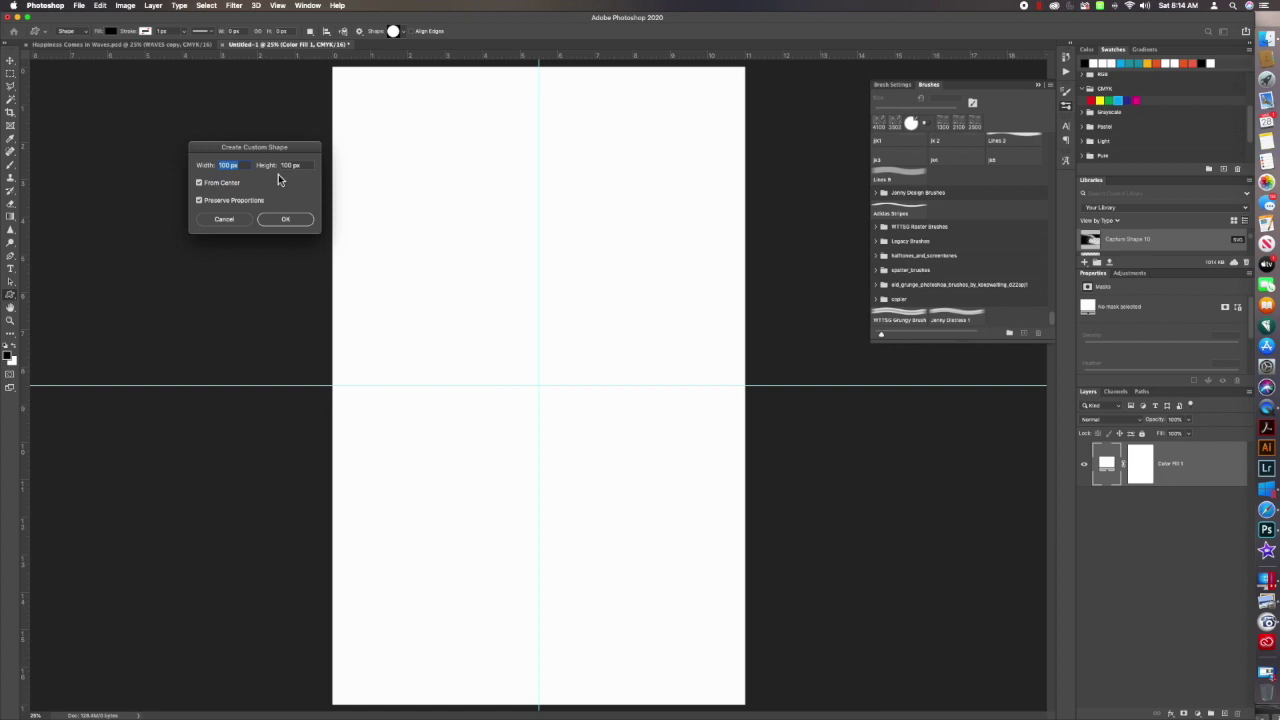
pyautogui.write('1500')
pyautogui.click(281, 221)
# Step: Center the circle on the vertical guide in the canvas's upper half and scale it up proportionally to about 145%
pyautogui.press('v')
pyautogui.moveTo(714, 163); pyautogui.dragTo(510, 271)
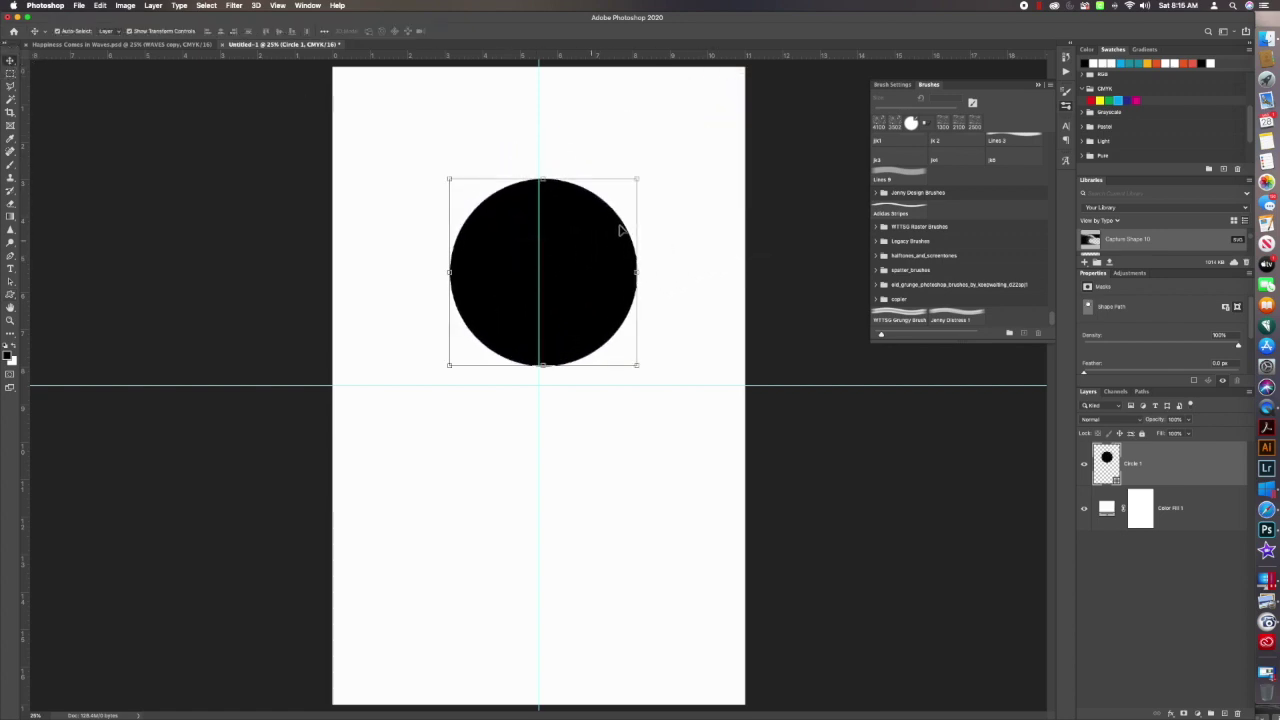
pyautogui.moveTo(601, 271); pyautogui.dragTo(598, 273)
pyautogui.moveTo(570, 300); pyautogui.dragTo(567, 298)
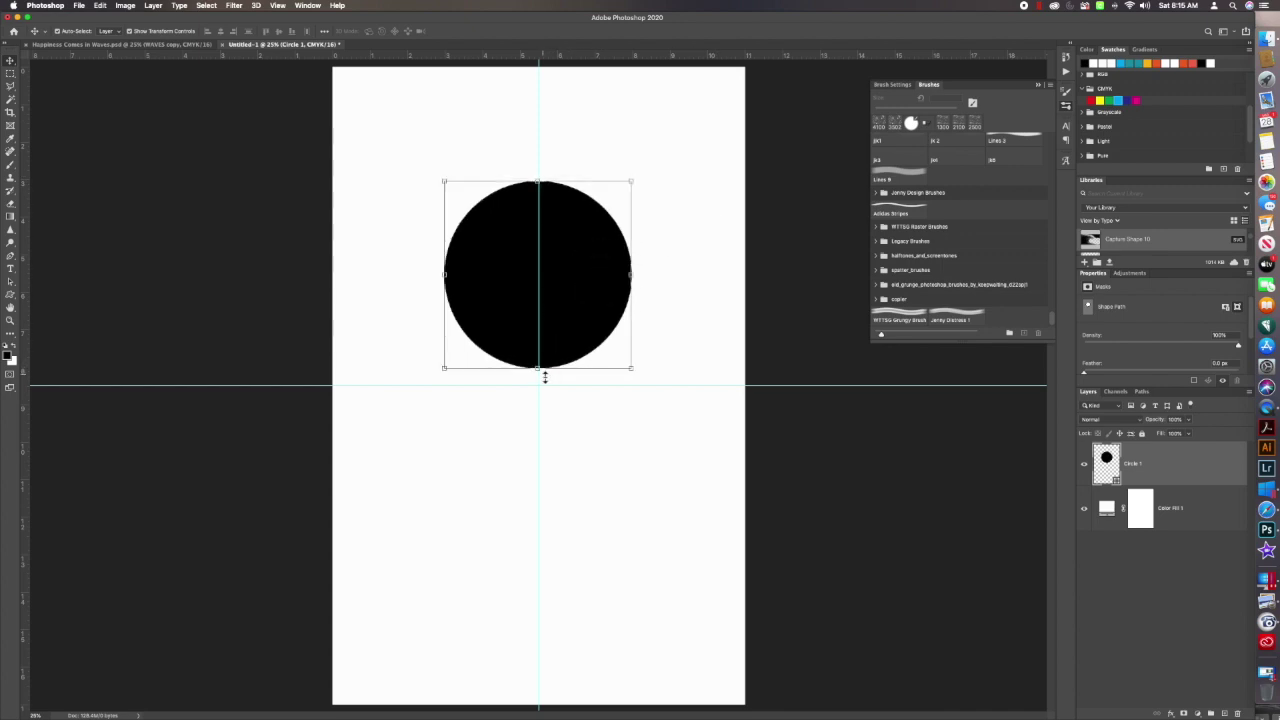
pyautogui.moveTo(540, 372); pyautogui.dragTo(542, 457)
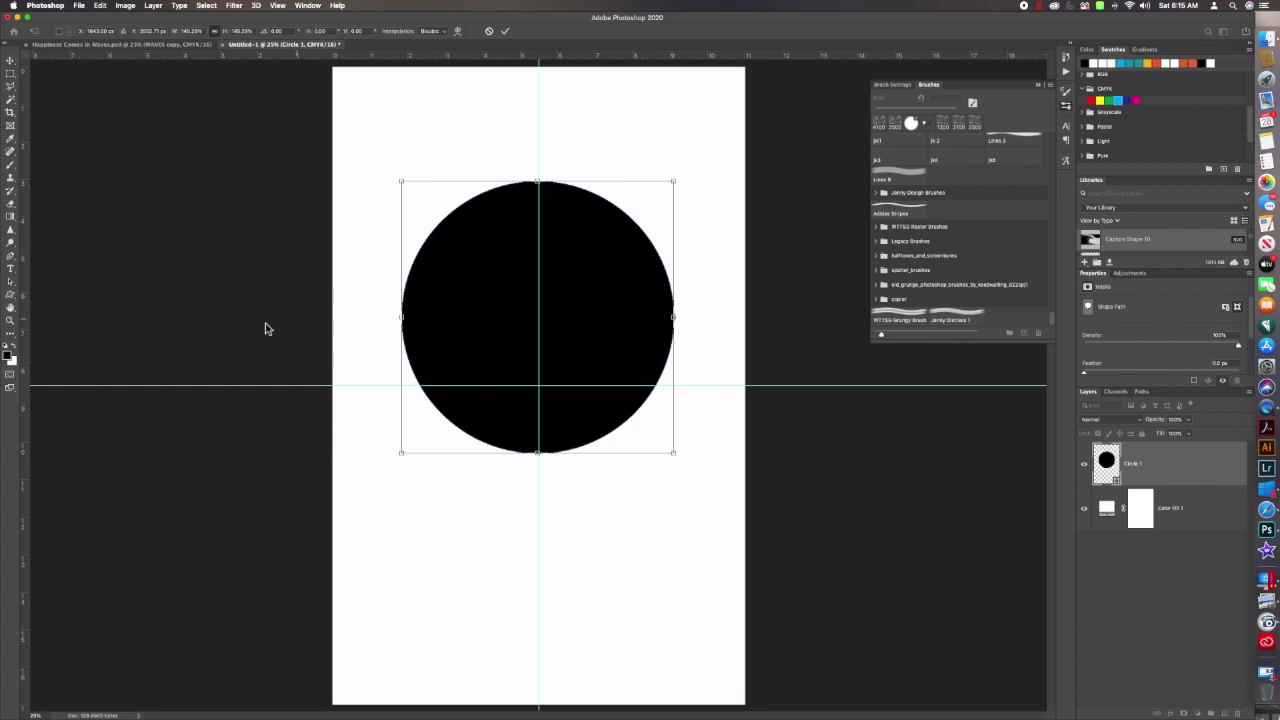
pyautogui.press('Return')
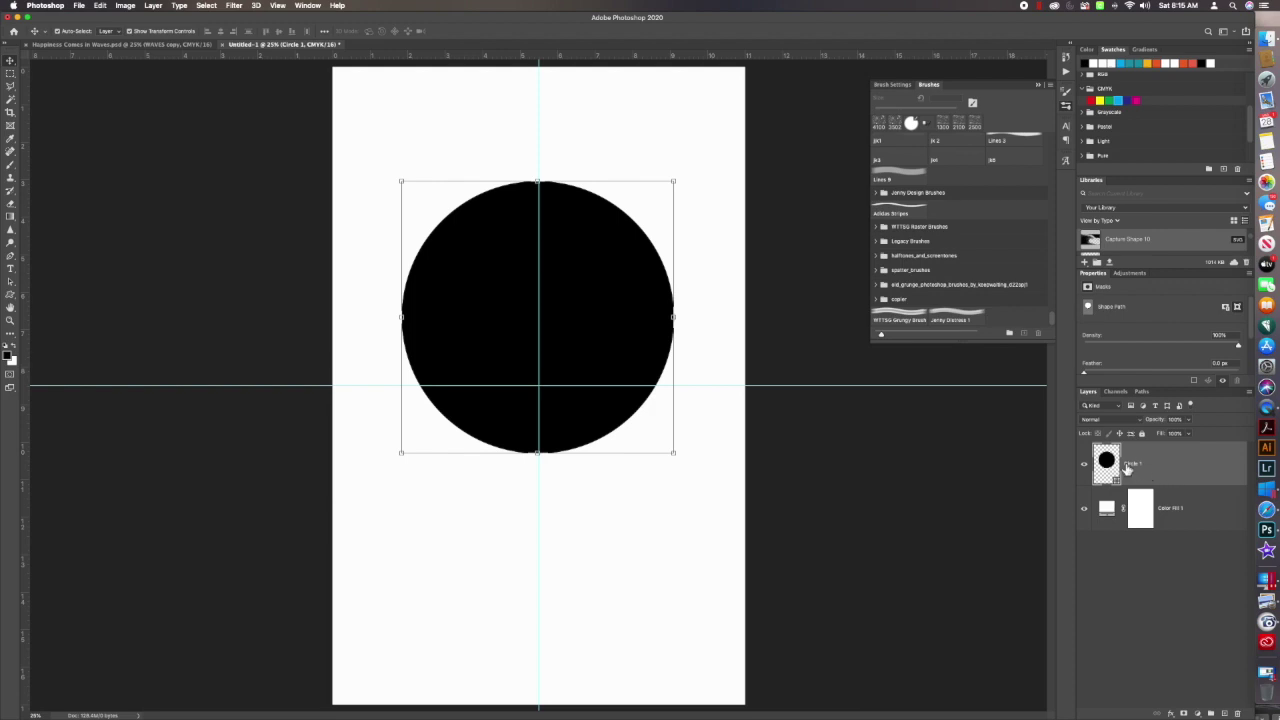
# Step: Apply a Color Overlay layer style to the circle, changing the overlay color to a warm orange at 100% opacity
pyautogui.click(153, 6)
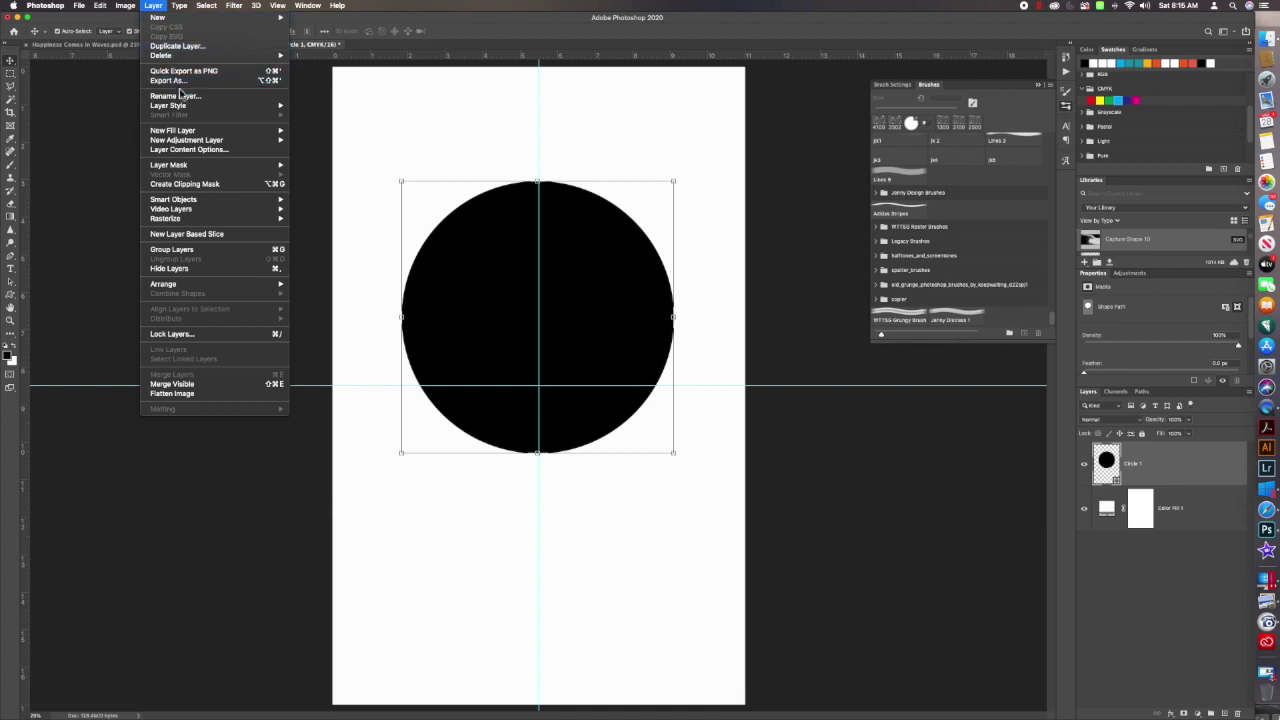
pyautogui.moveTo(180, 110)
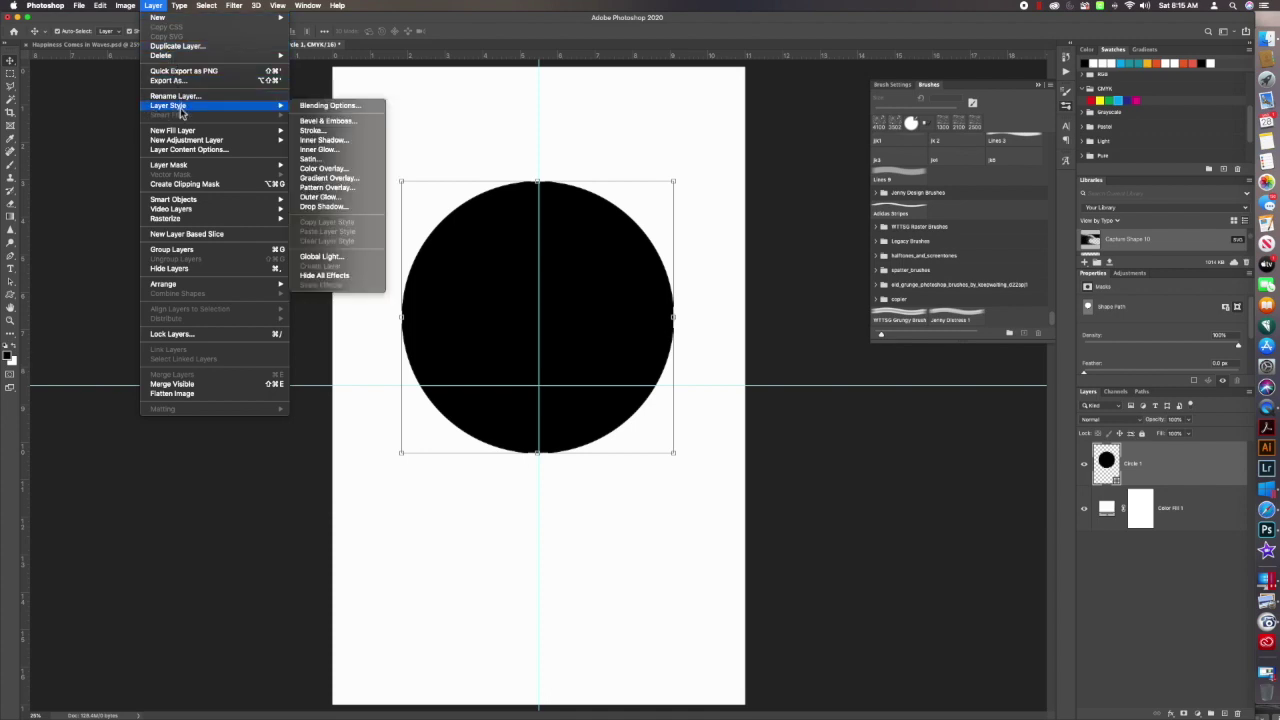
pyautogui.moveTo(228, 107)
pyautogui.click(337, 171)
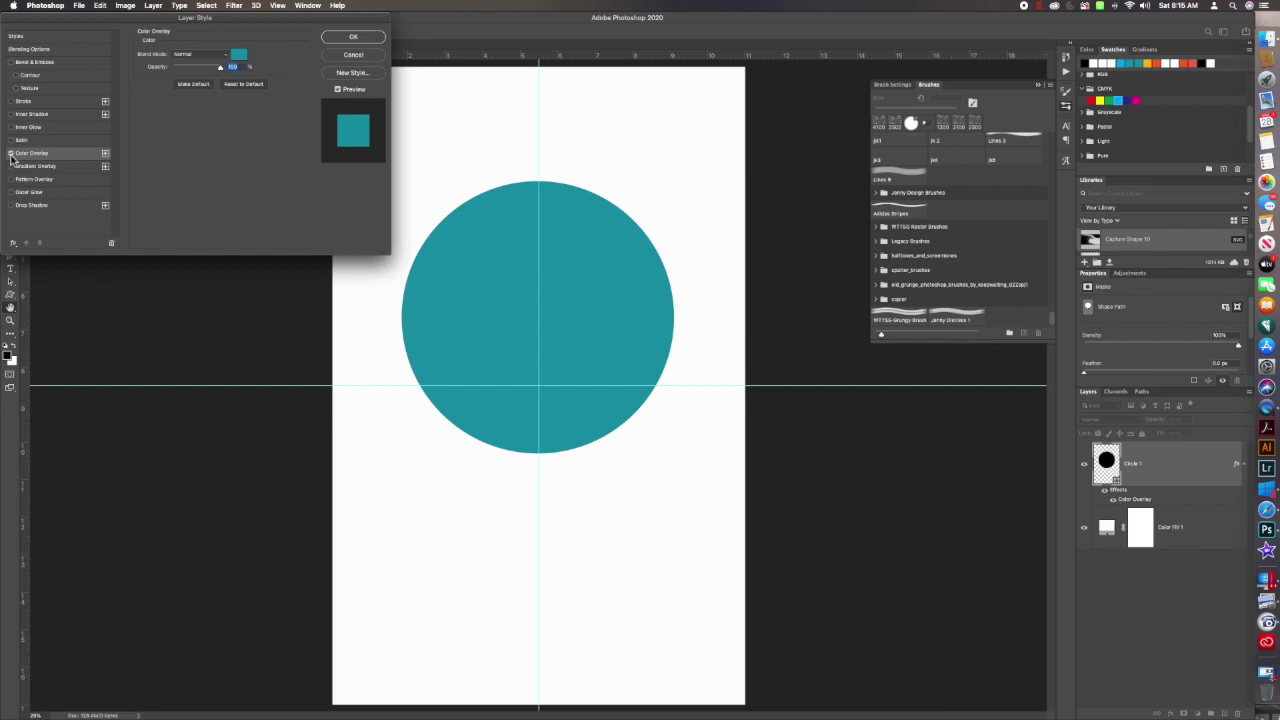
pyautogui.click(238, 55)
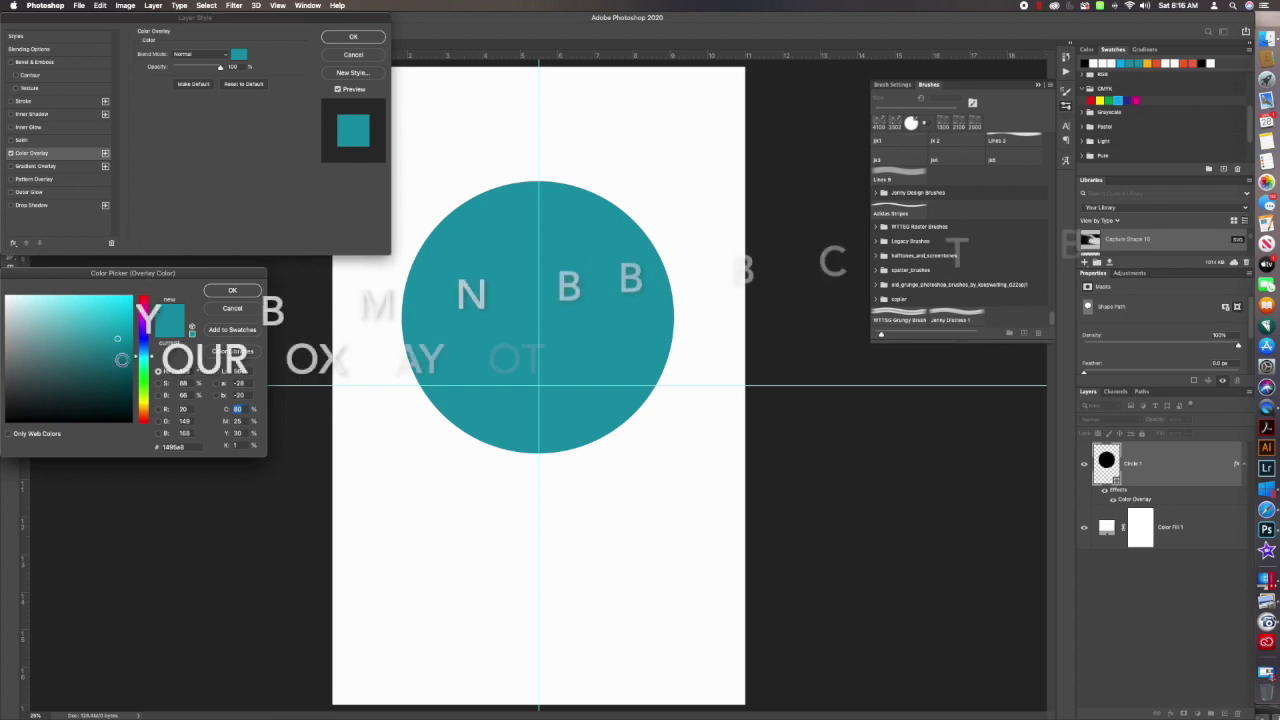
pyautogui.moveTo(144, 356); pyautogui.dragTo(148, 412)
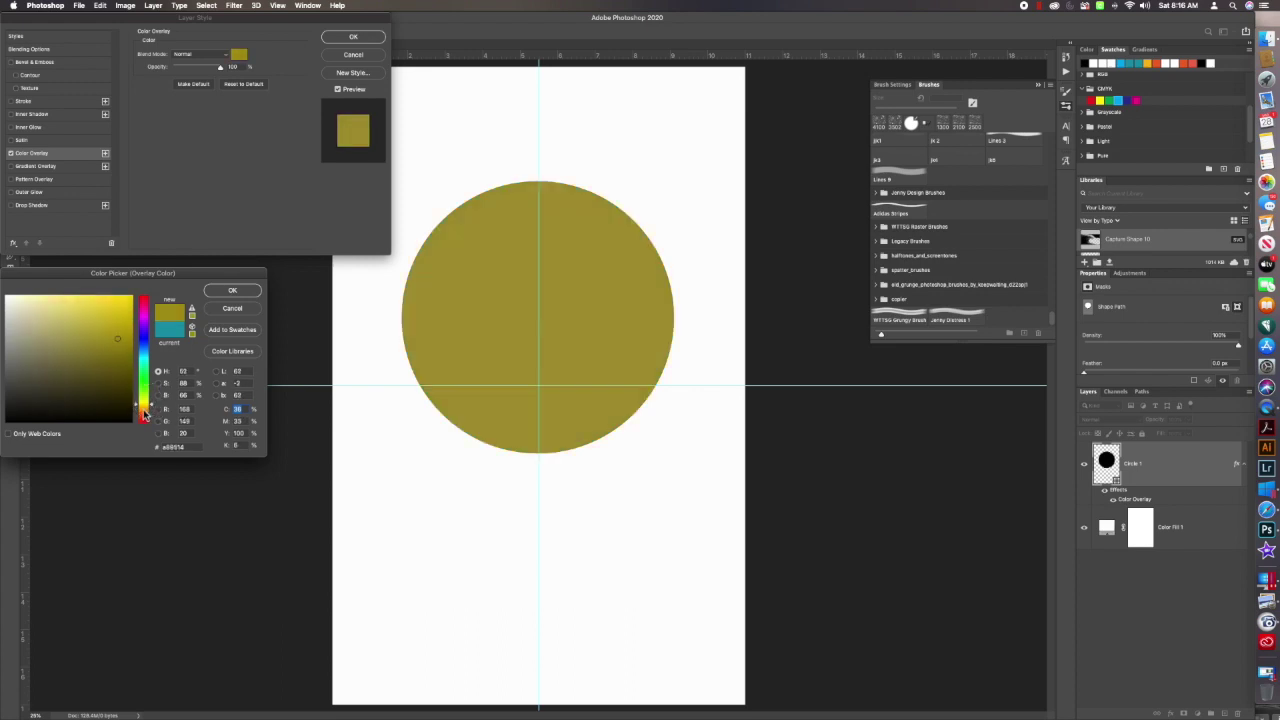
pyautogui.click(153, 410)
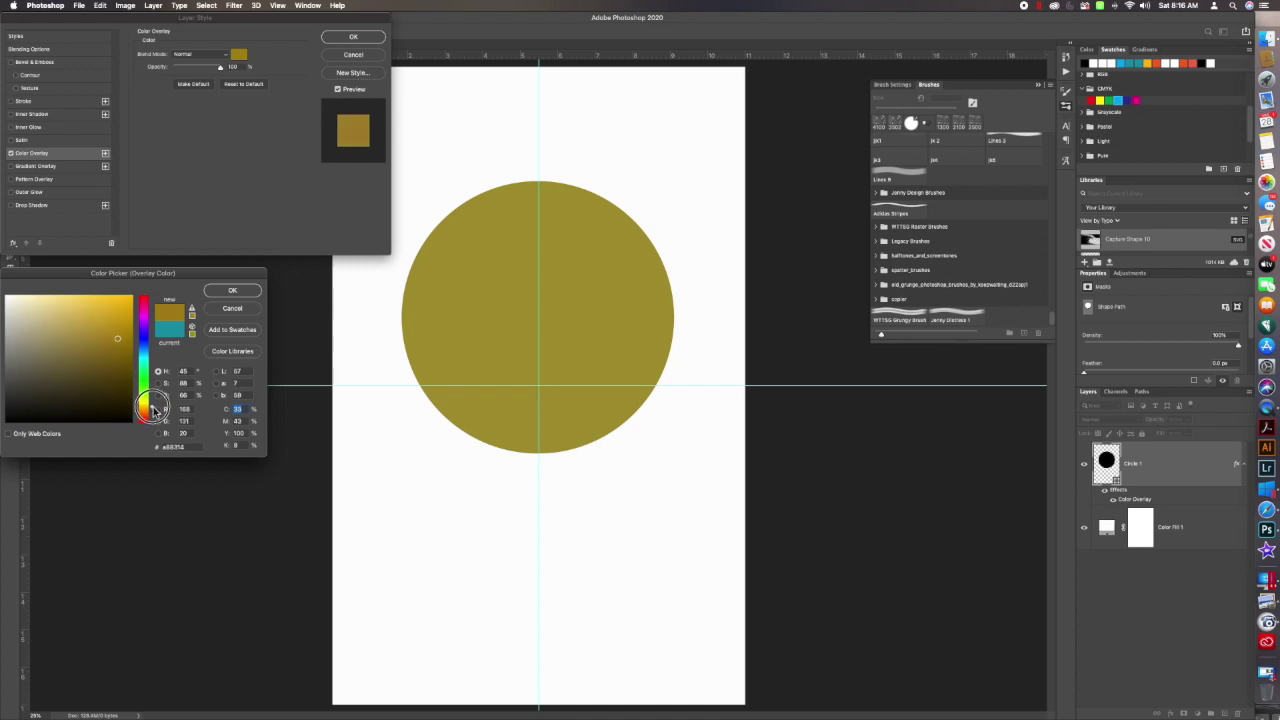
pyautogui.click(117, 305)
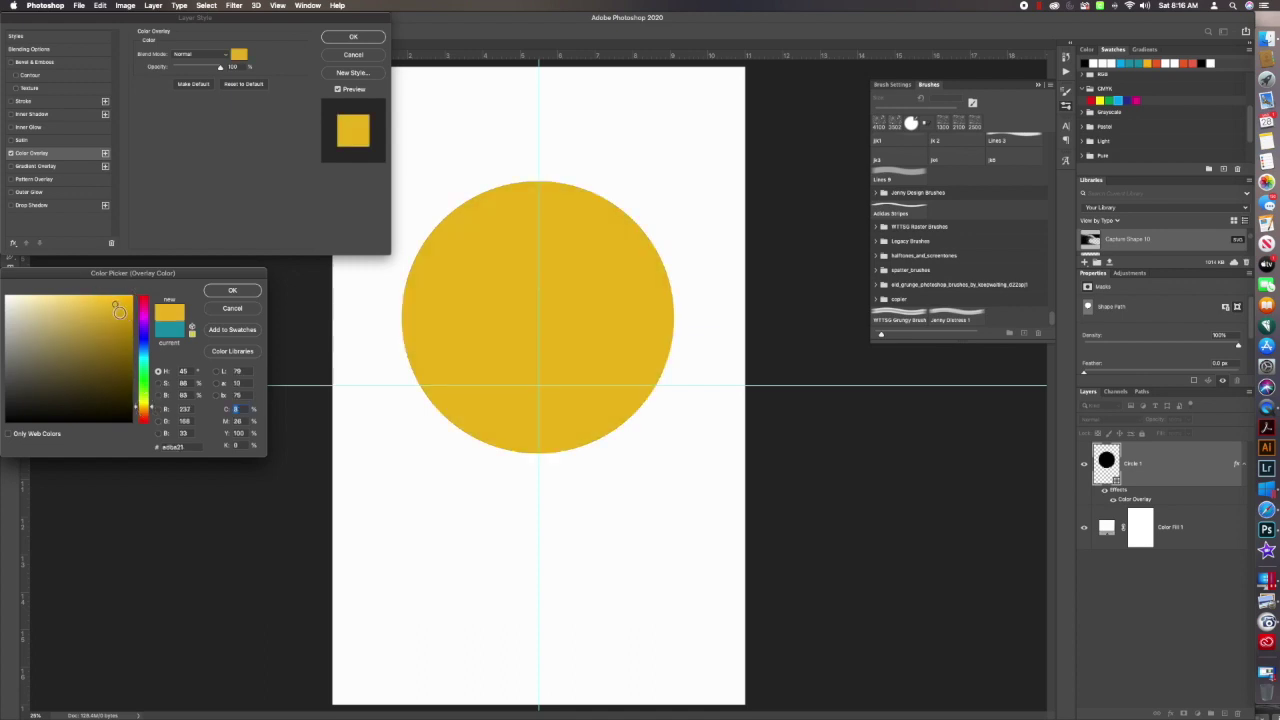
pyautogui.click(153, 410)
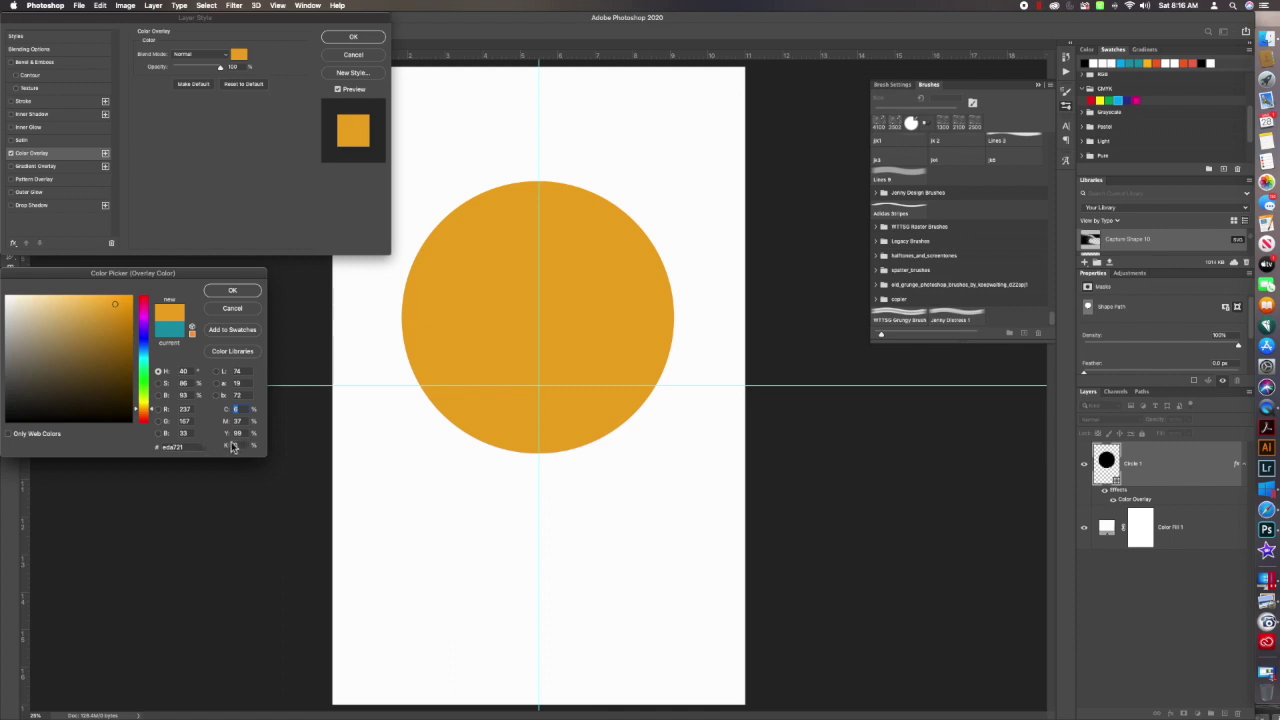
pyautogui.moveTo(127, 304); pyautogui.dragTo(129, 302)
pyautogui.click(231, 292)
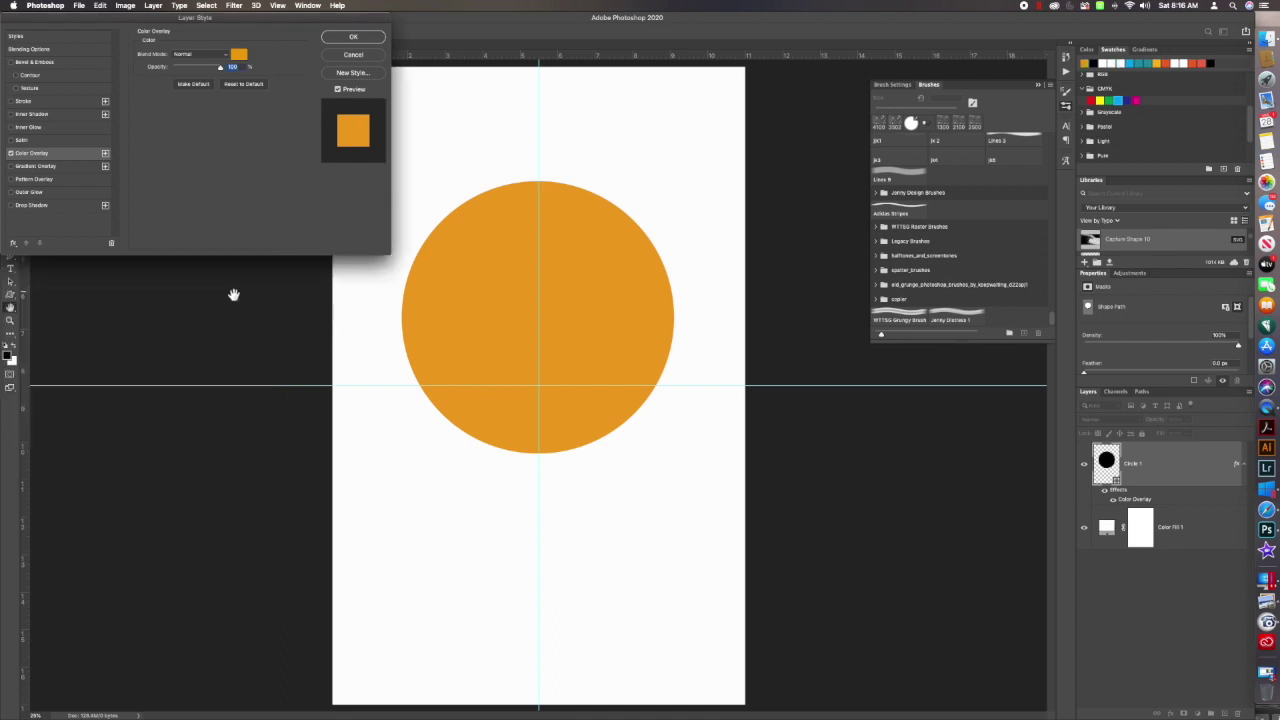
pyautogui.click(350, 38)
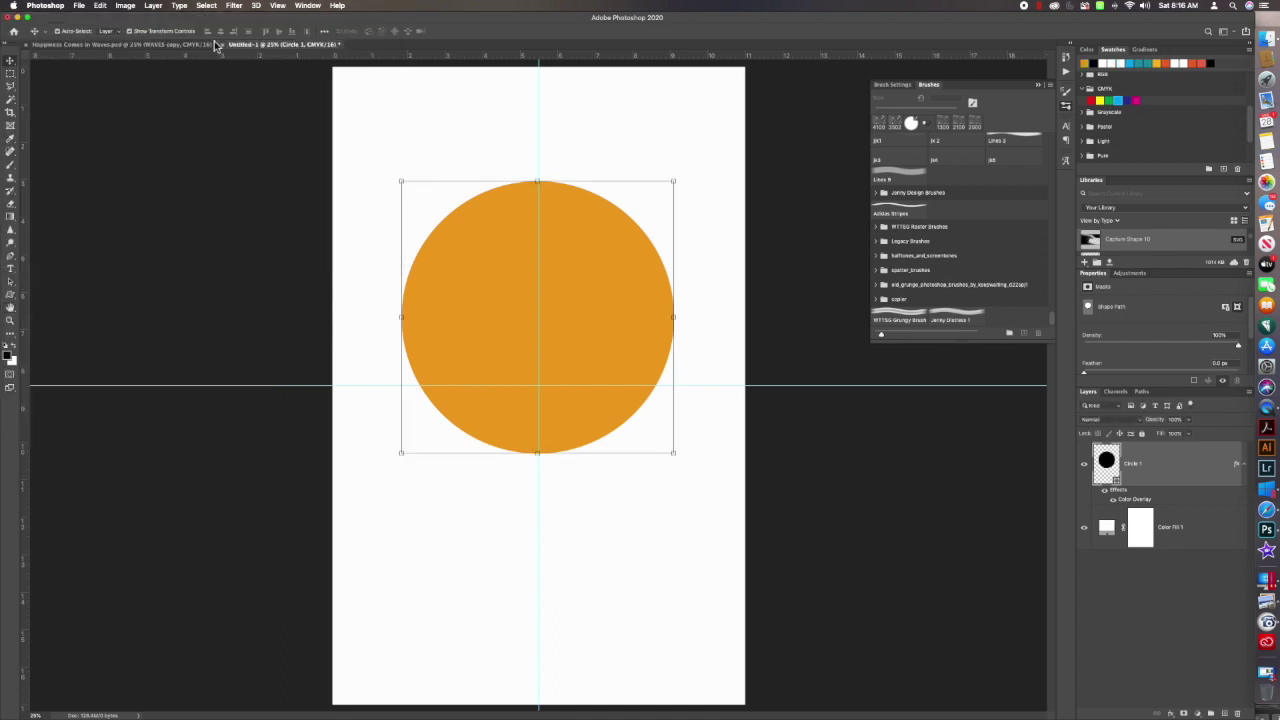
# Step: Review the circle's Color Overlay settings and realign the orange circle on the vertical guide
pyautogui.click(557, 260)
pyautogui.moveTo(557, 260); pyautogui.dragTo(560, 256)
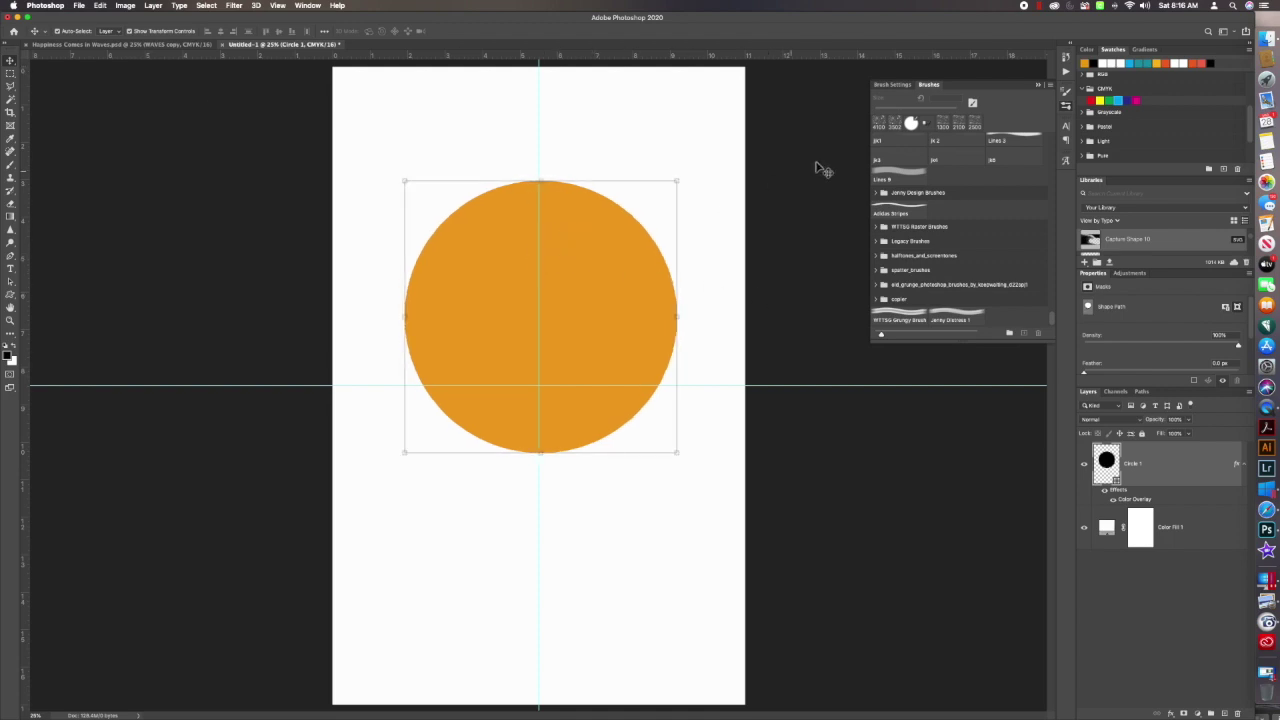
pyautogui.doubleClick(1133, 503)
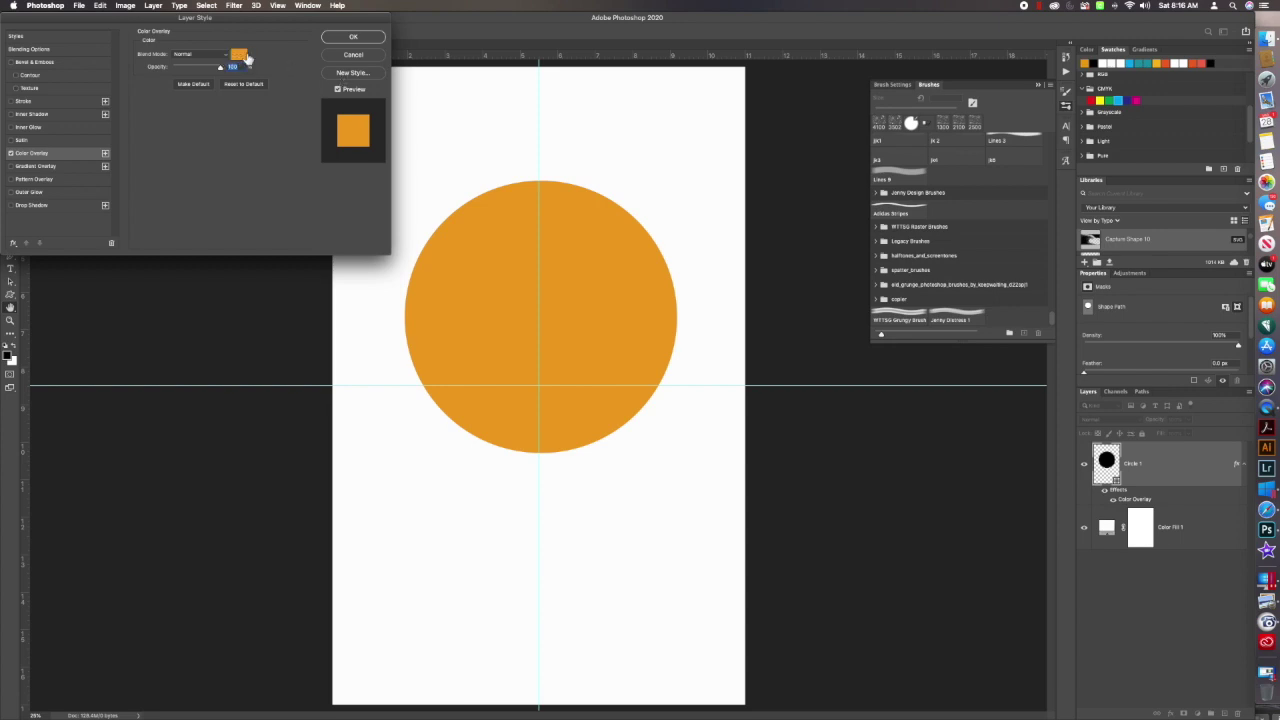
pyautogui.click(360, 39)
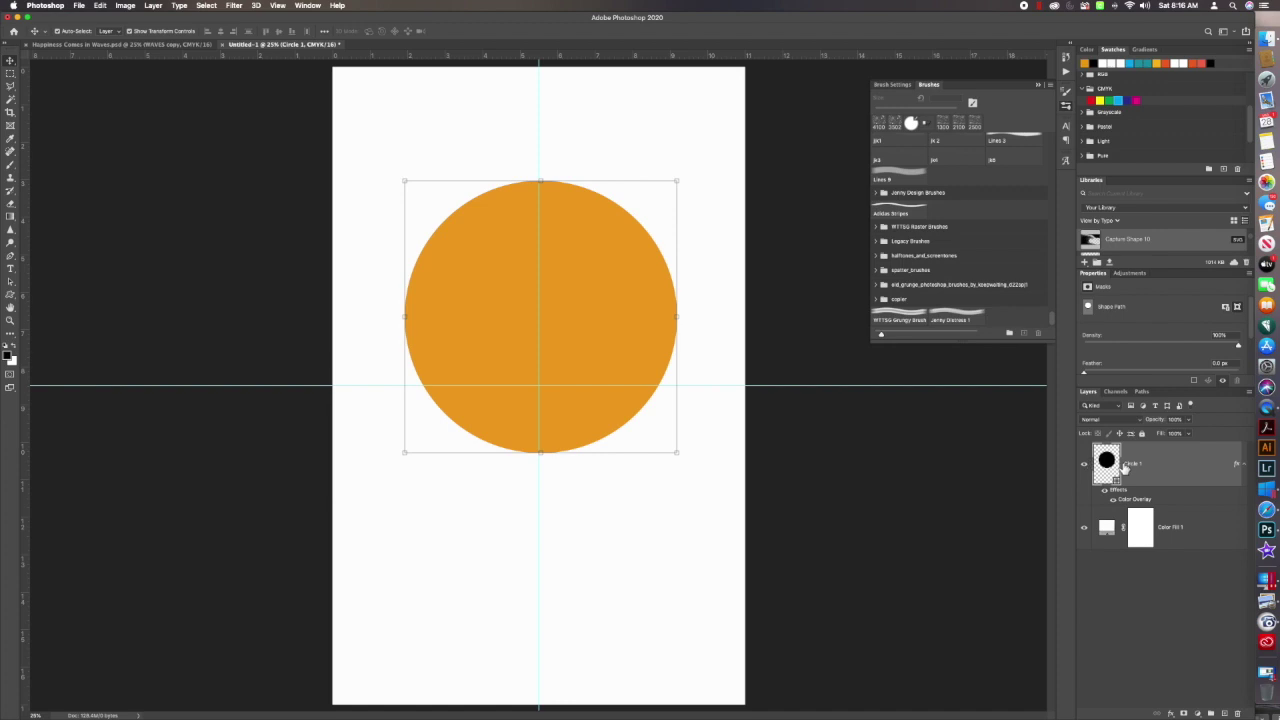
pyautogui.moveTo(608, 363); pyautogui.dragTo(606, 362)
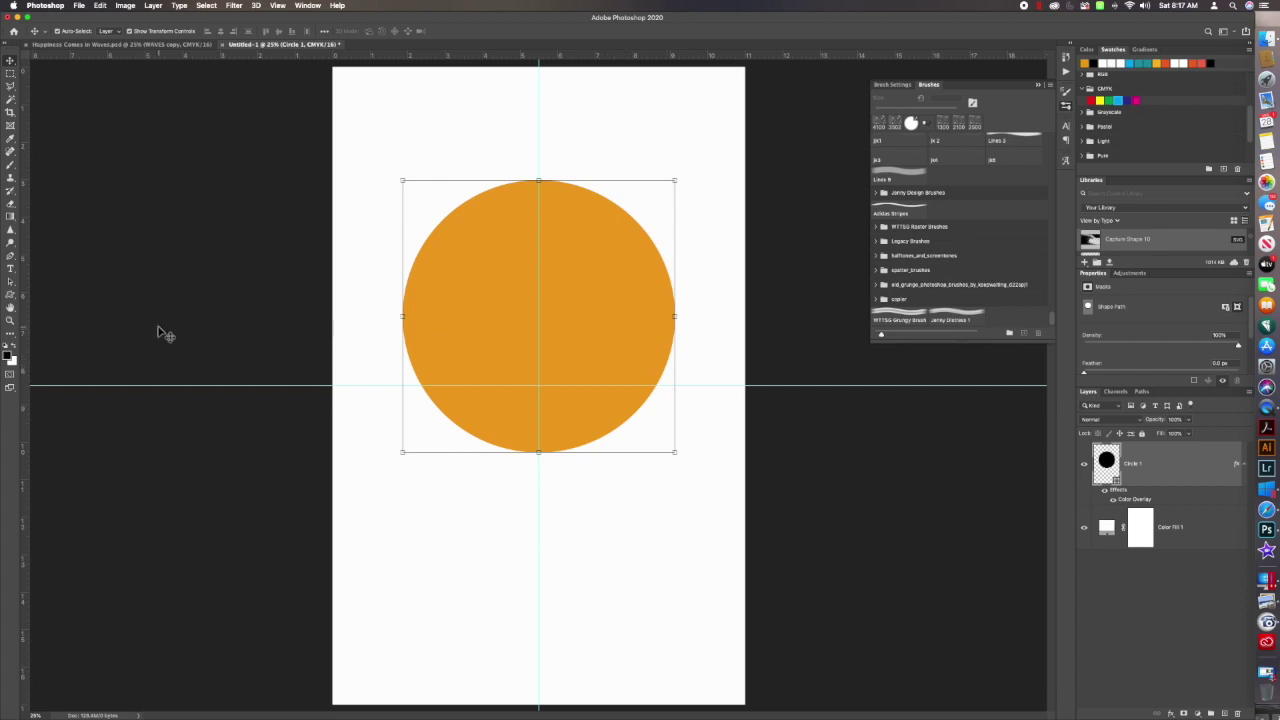
# Step: Collapse the Legacy Shapes and More, Grid-Builder-Custom-Shapes and Sun_Shapes groups in the Custom Shape picker and check the shape import options
pyautogui.click(10, 299)
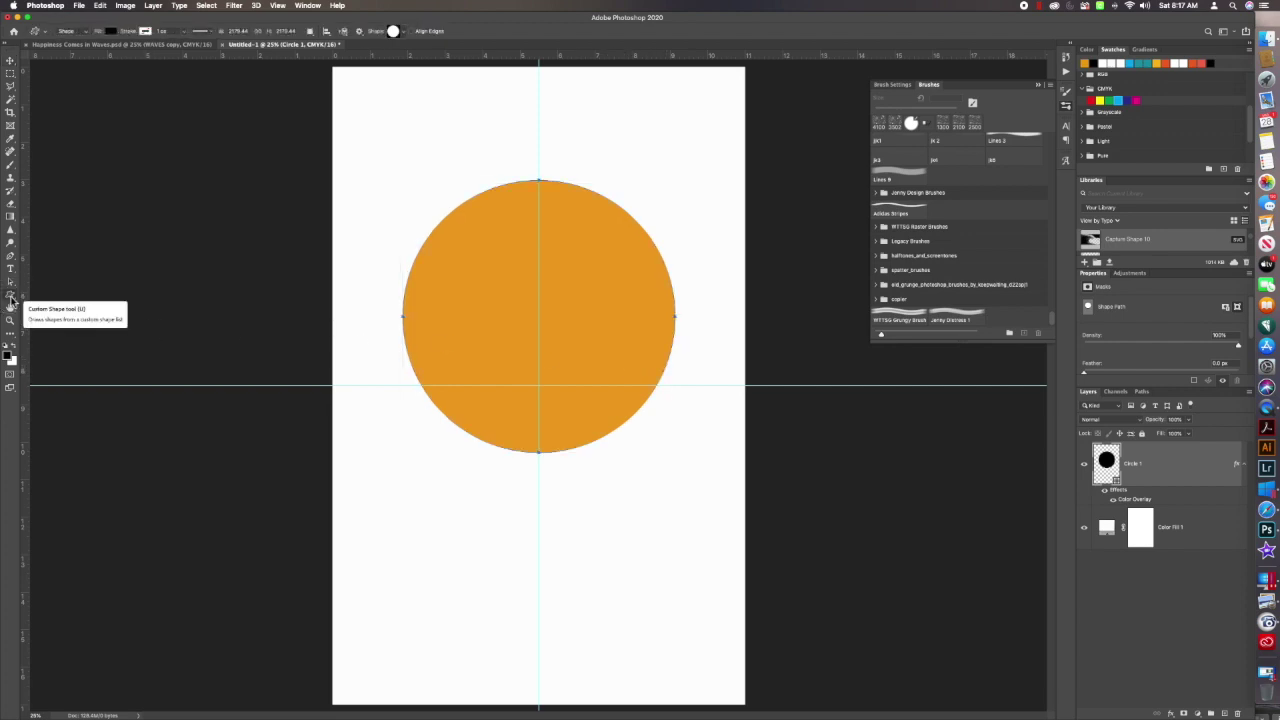
pyautogui.click(404, 32)
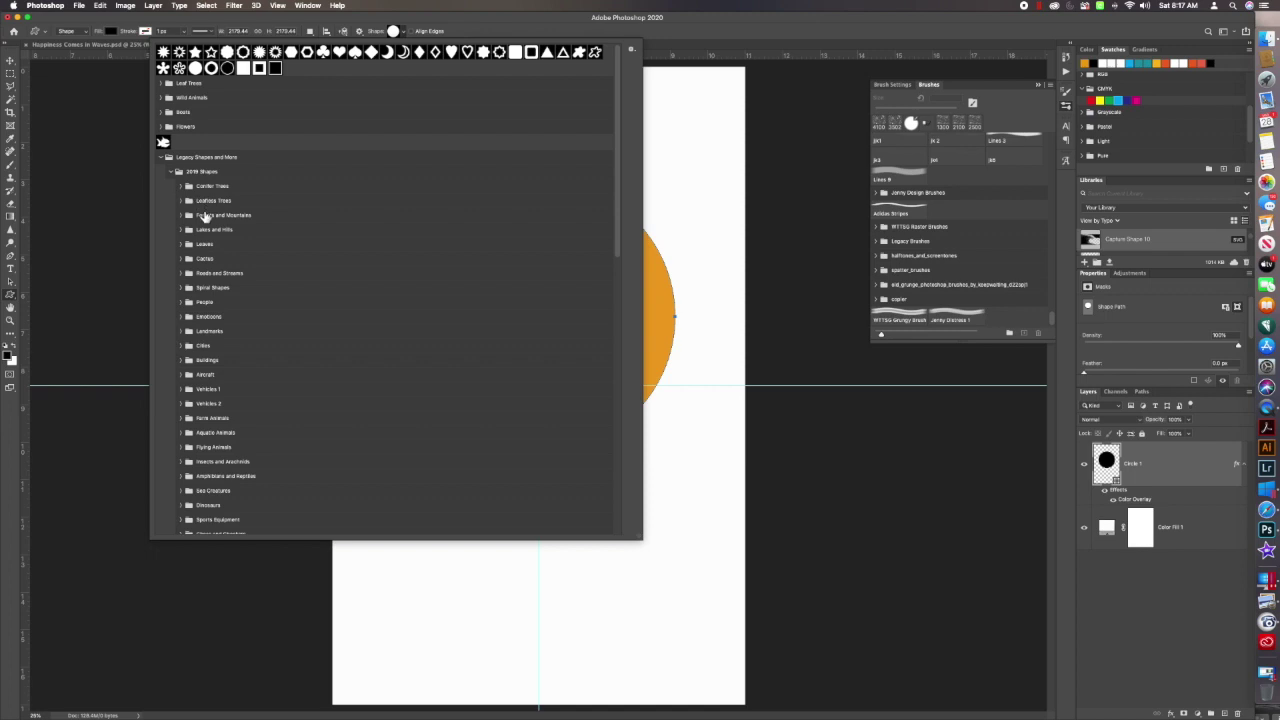
pyautogui.click(165, 162)
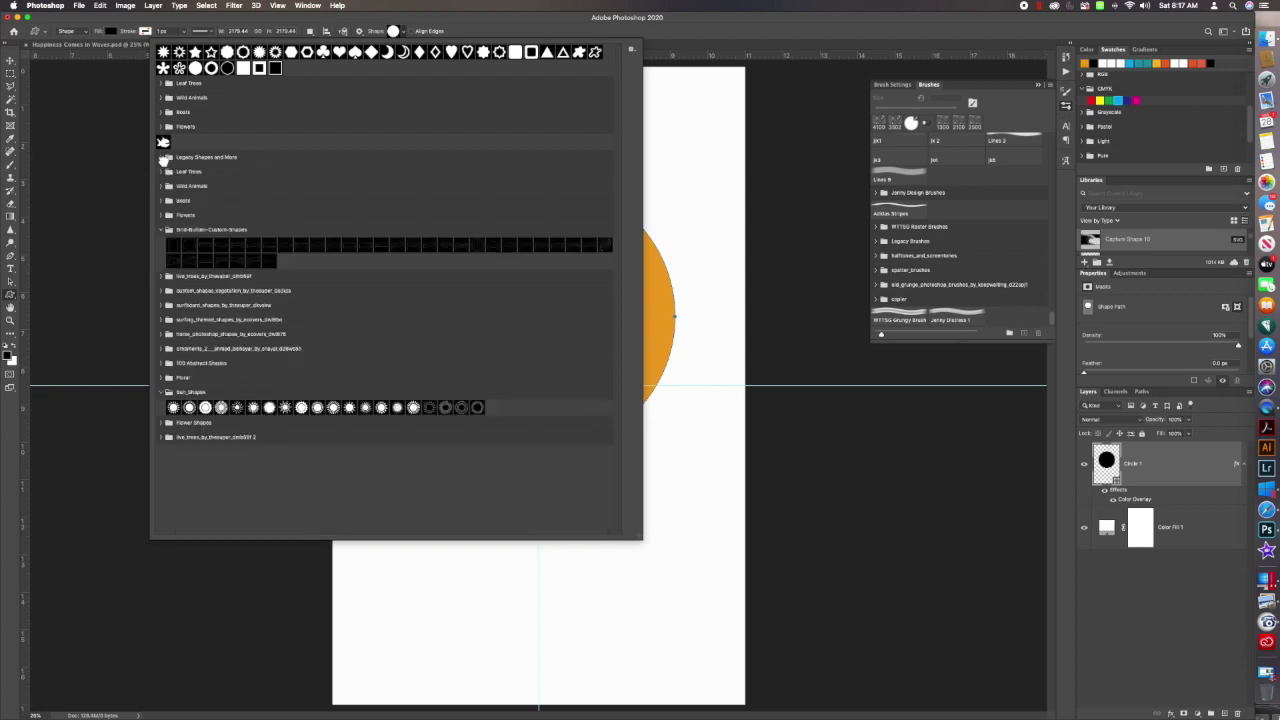
pyautogui.click(164, 230)
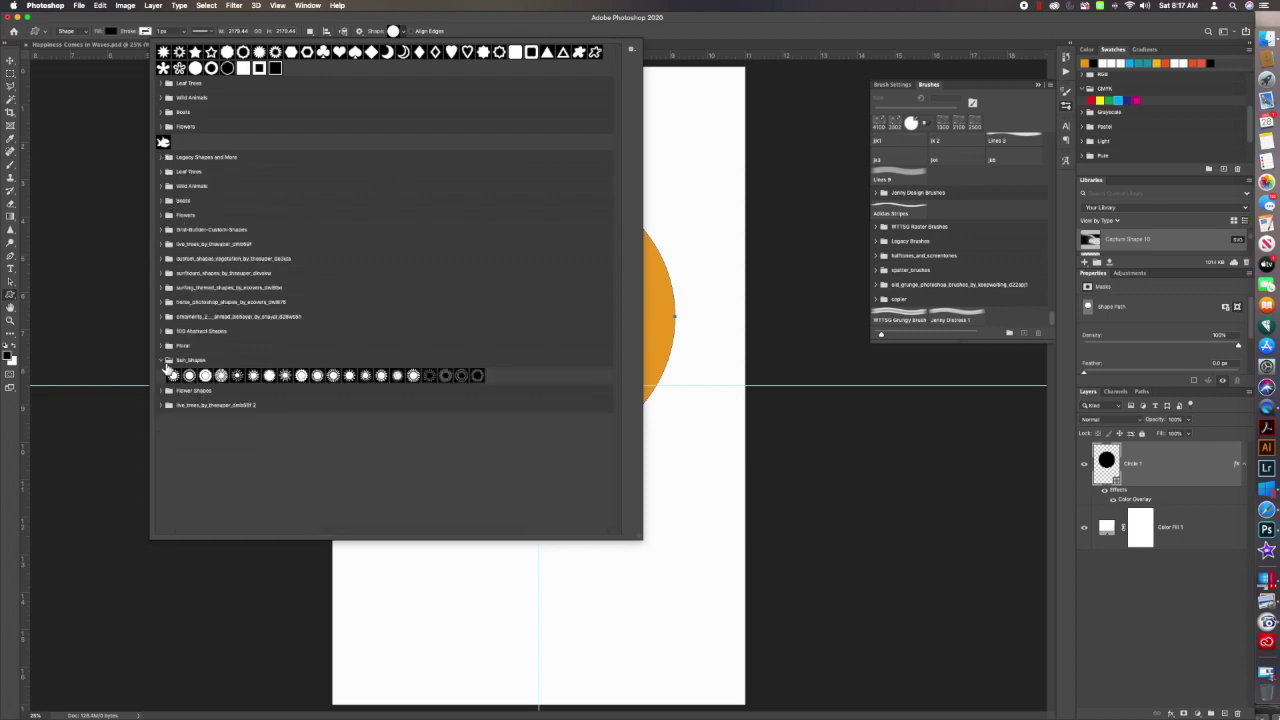
pyautogui.click(164, 362)
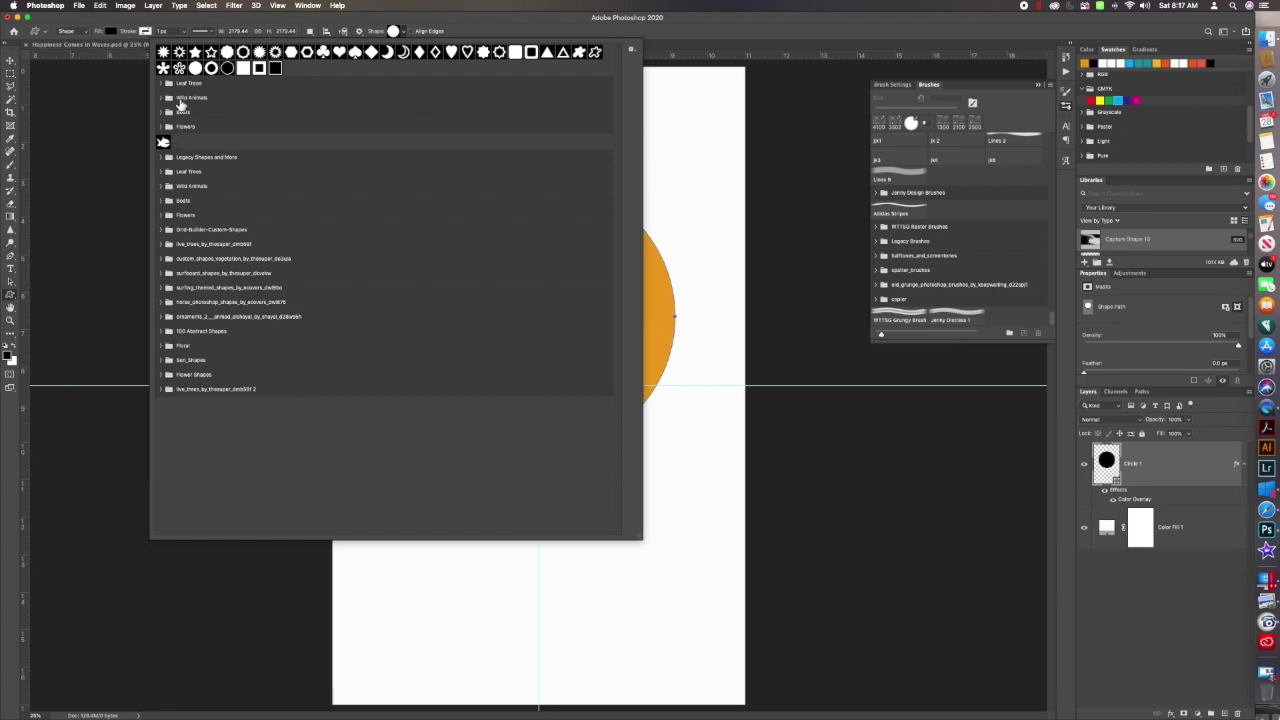
pyautogui.click(632, 50)
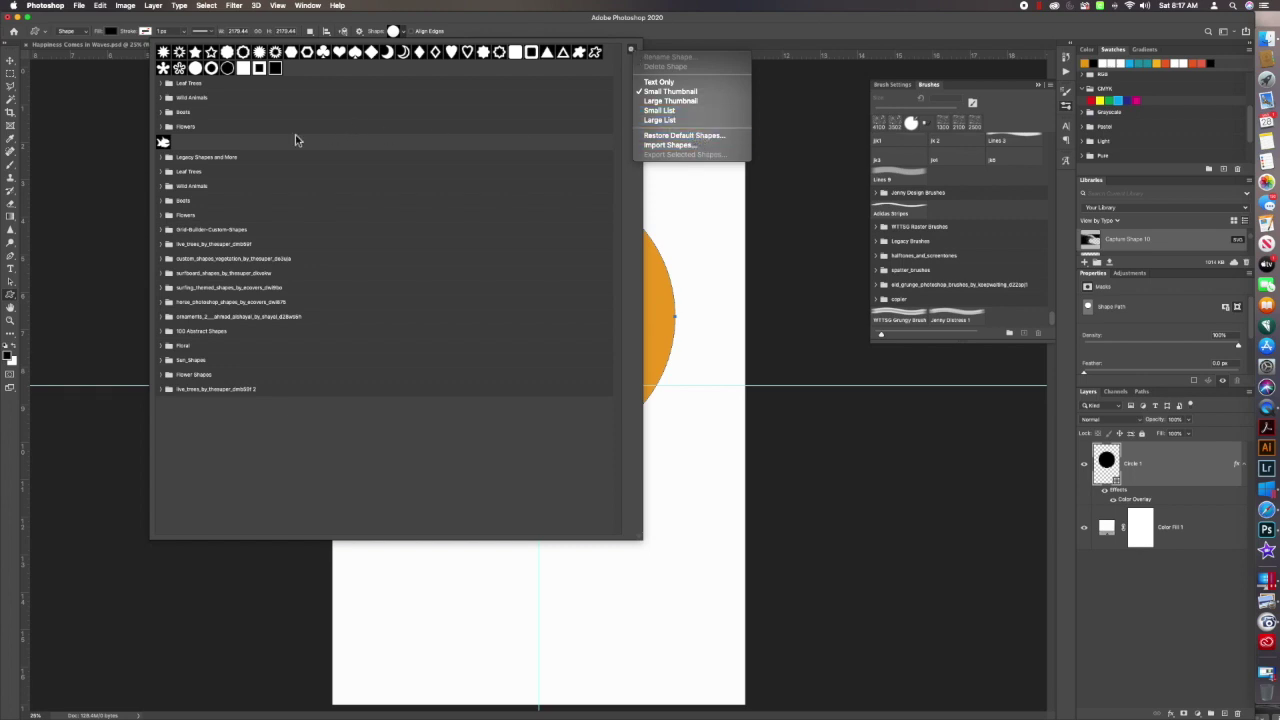
pyautogui.click(230, 147)
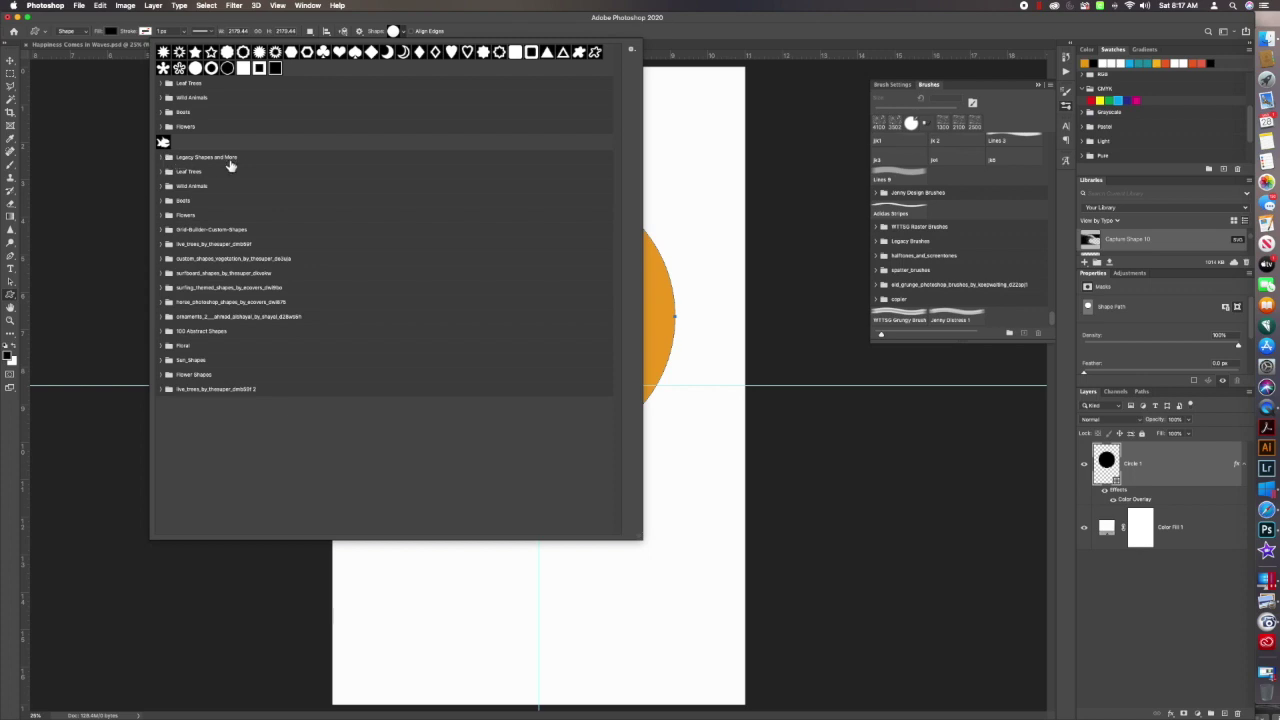
# Step: Choose the wave shape, Shape 387, from the Lakes and Hills group of the 2019 legacy shapes for the Custom Shape tool
pyautogui.click(164, 159)
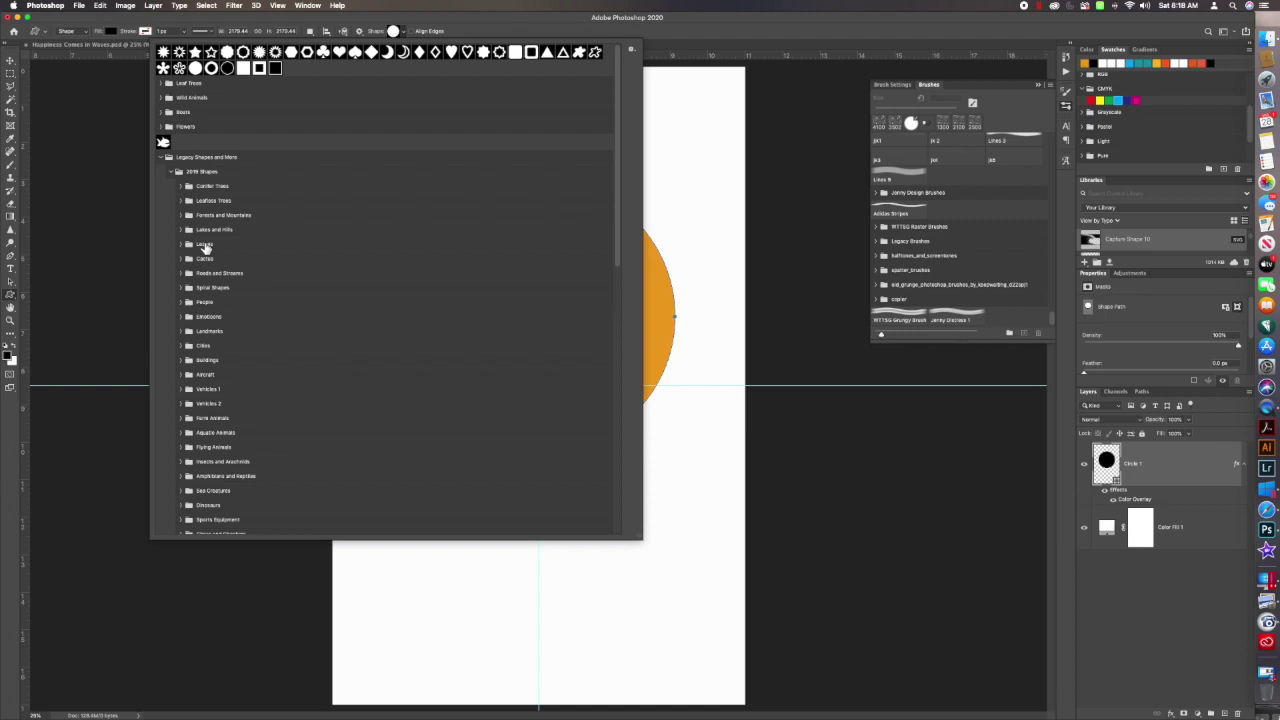
pyautogui.scroll(-5, 205, 246)
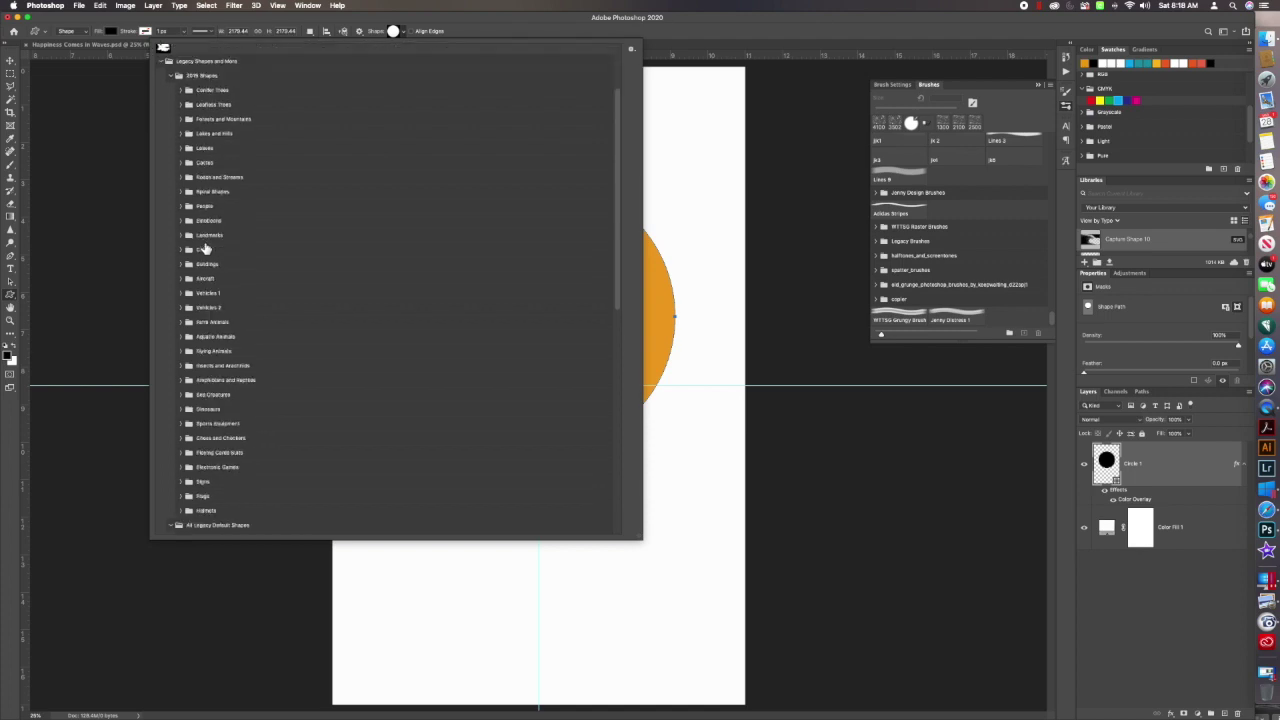
pyautogui.click(182, 133)
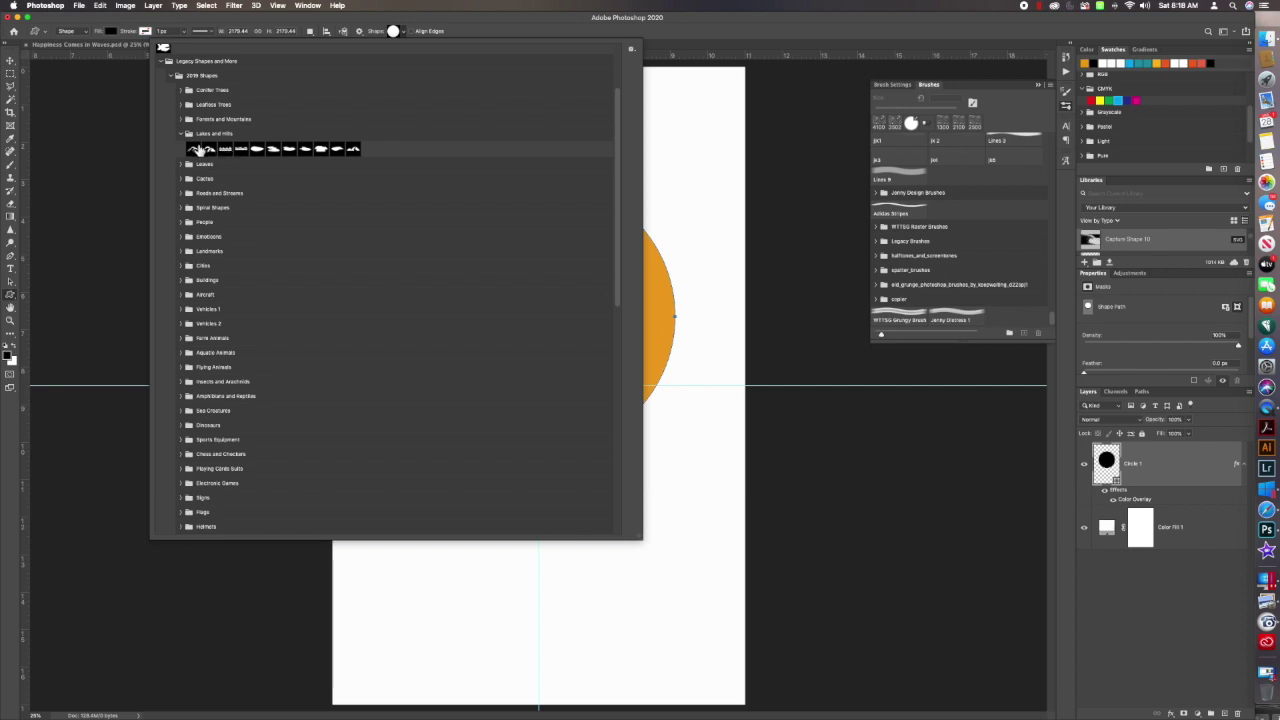
pyautogui.click(227, 149)
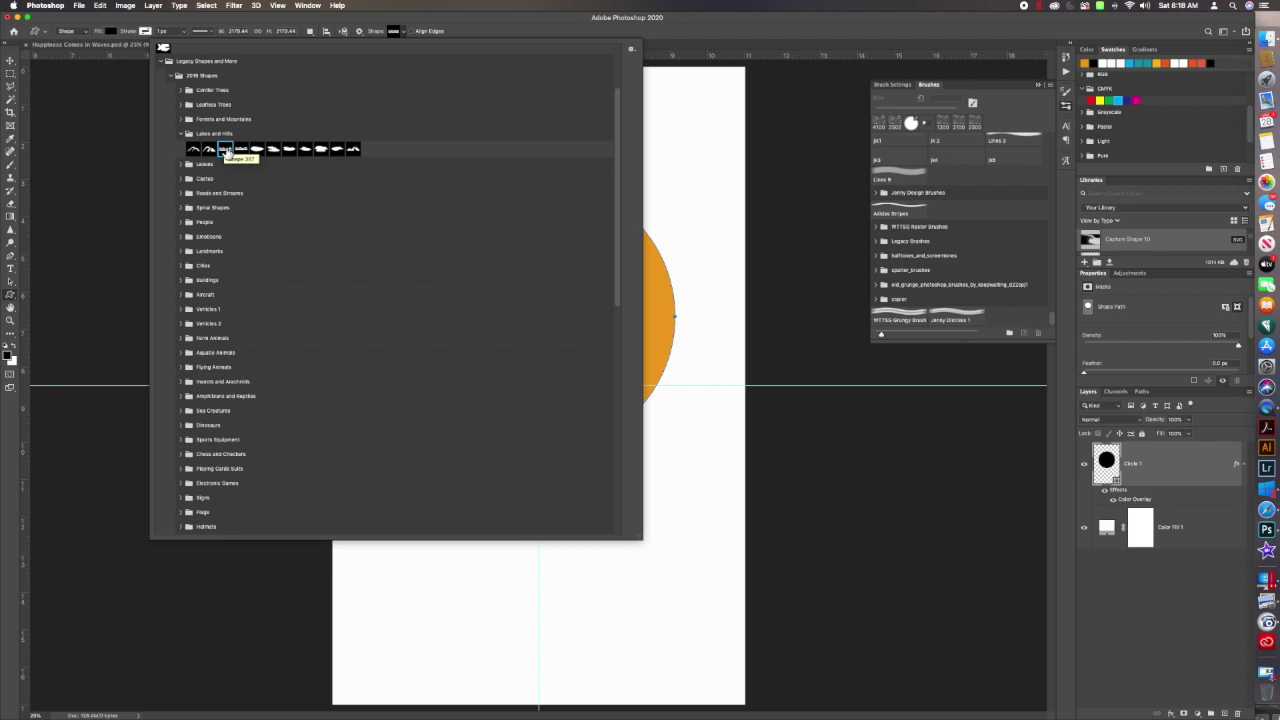
pyautogui.click(91, 120)
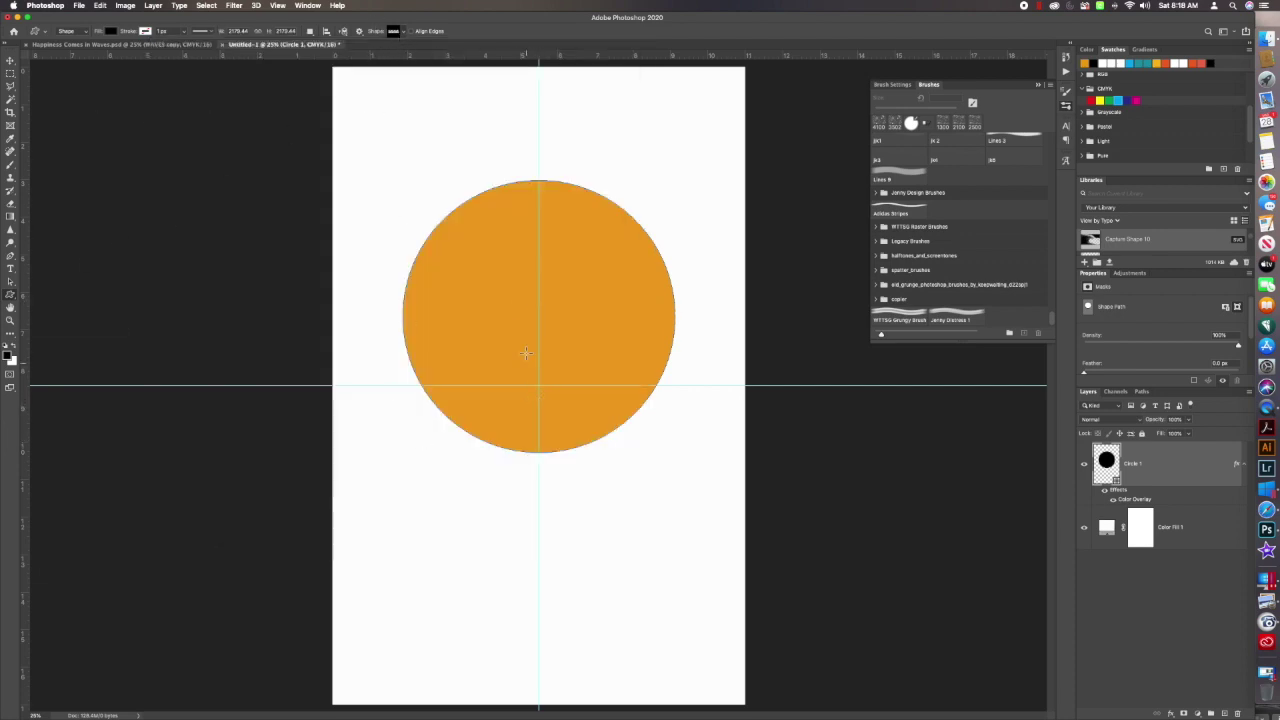
pyautogui.click(401, 31)
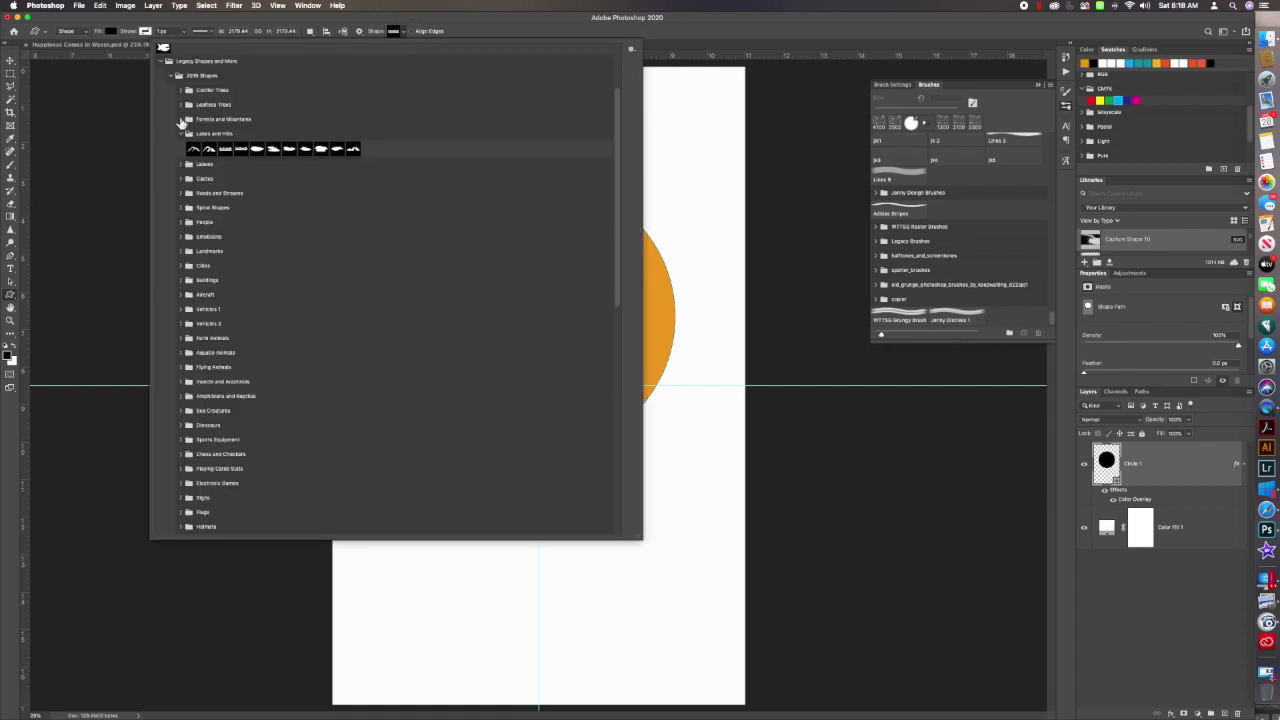
pyautogui.click(225, 149)
# Step: Create a black wave shape 2000 px wide below the circle, drawn from its center with proportions preserved
pyautogui.click(540, 600)
pyautogui.click(540, 600)
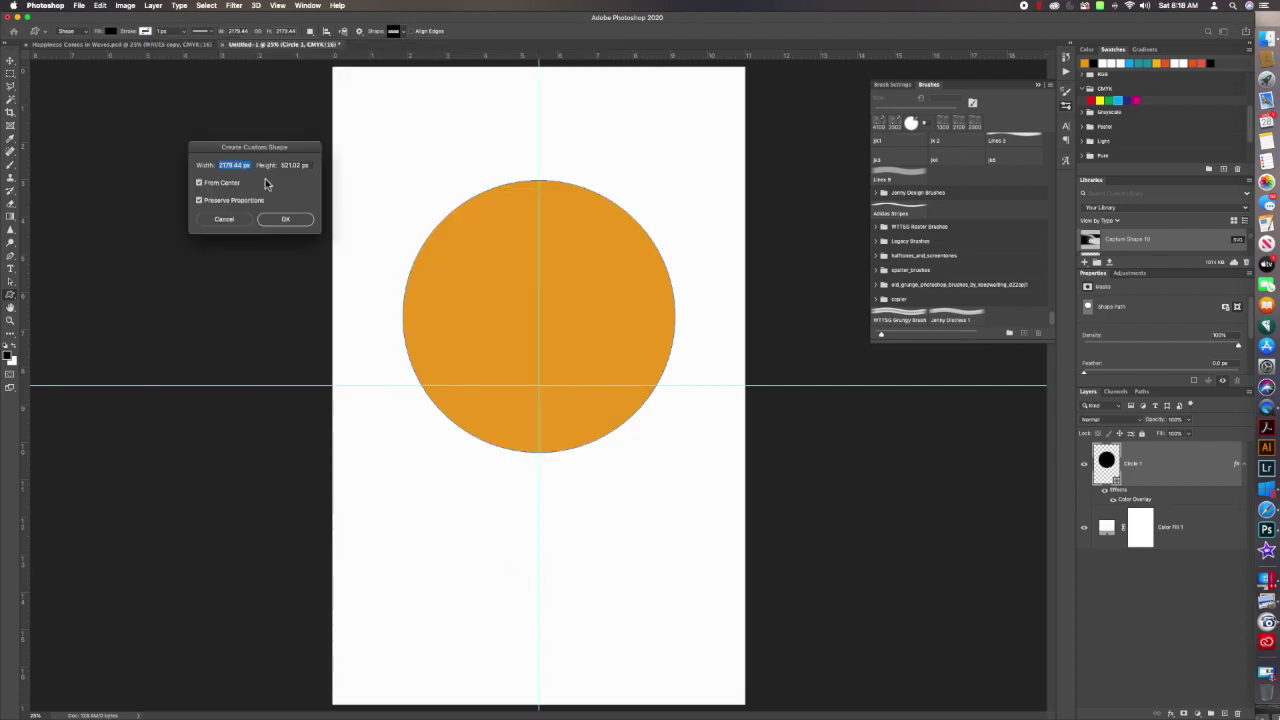
pyautogui.moveTo(269, 154); pyautogui.dragTo(440, 120)
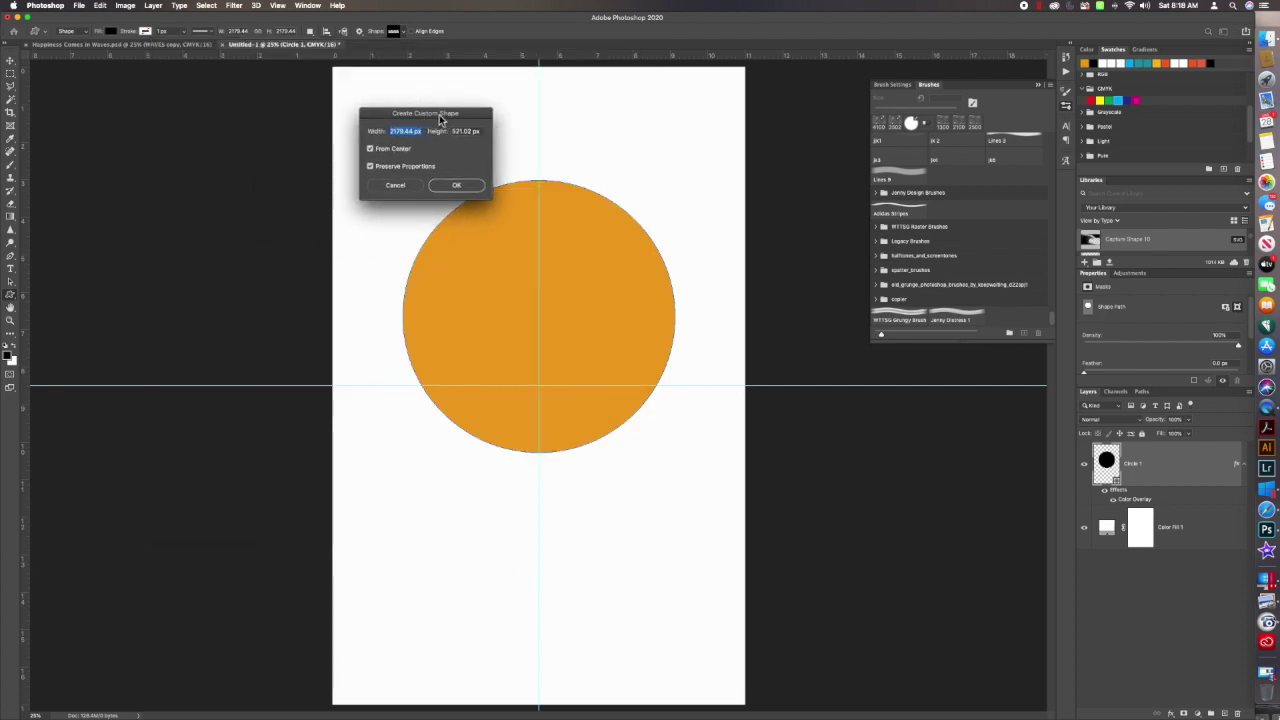
pyautogui.write('2000')
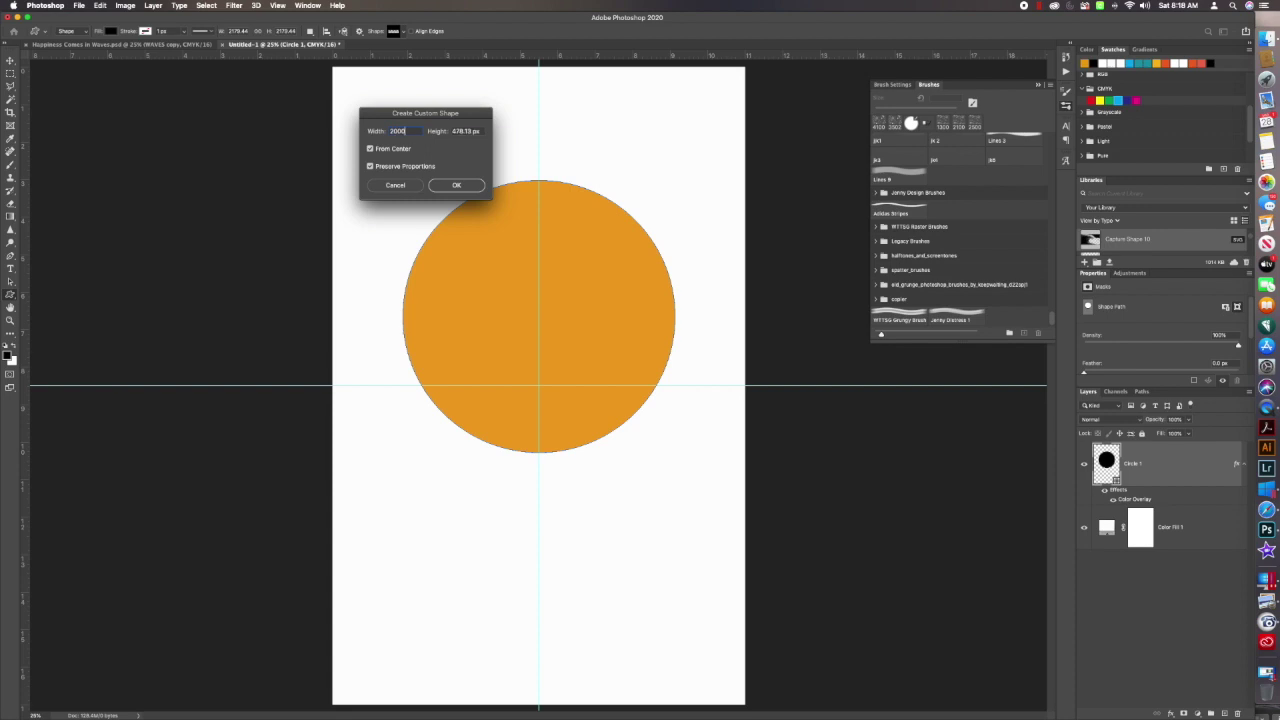
pyautogui.click(458, 186)
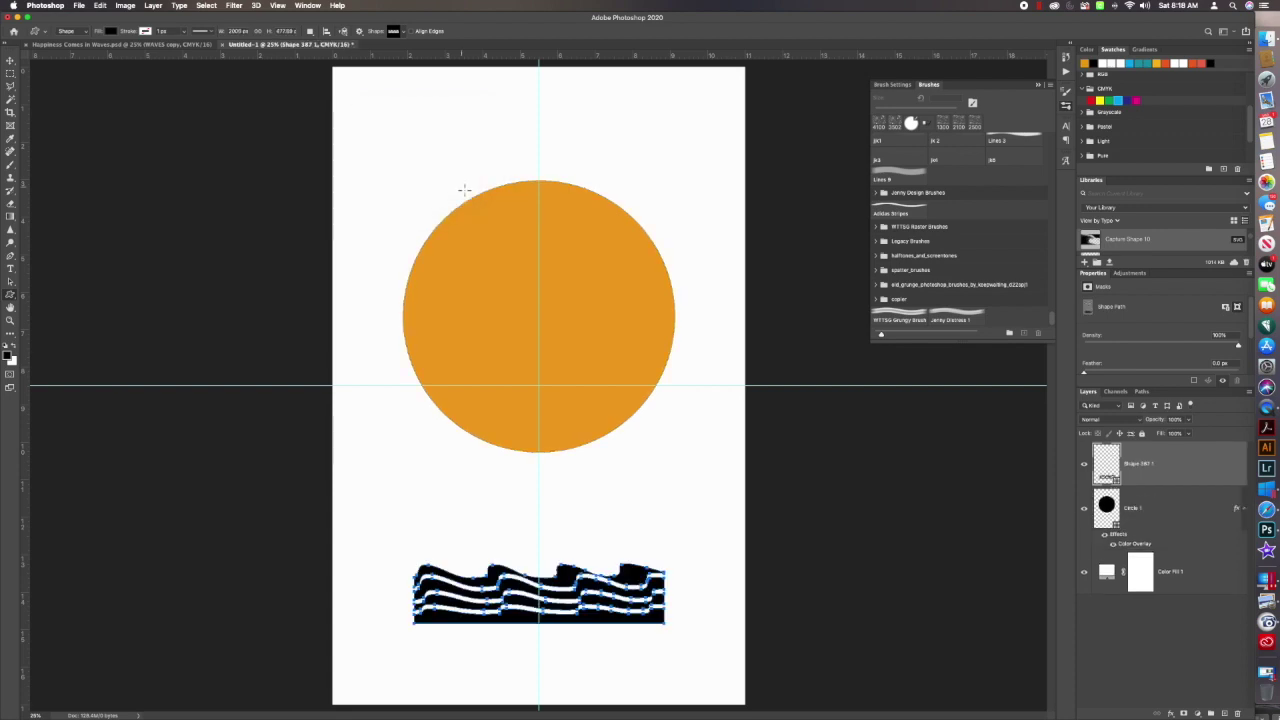
# Step: Move the wave shape up over the circle's lower edge and scale it proportionally to span the full canvas width
pyautogui.click(10, 62)
pyautogui.moveTo(590, 622); pyautogui.dragTo(597, 472)
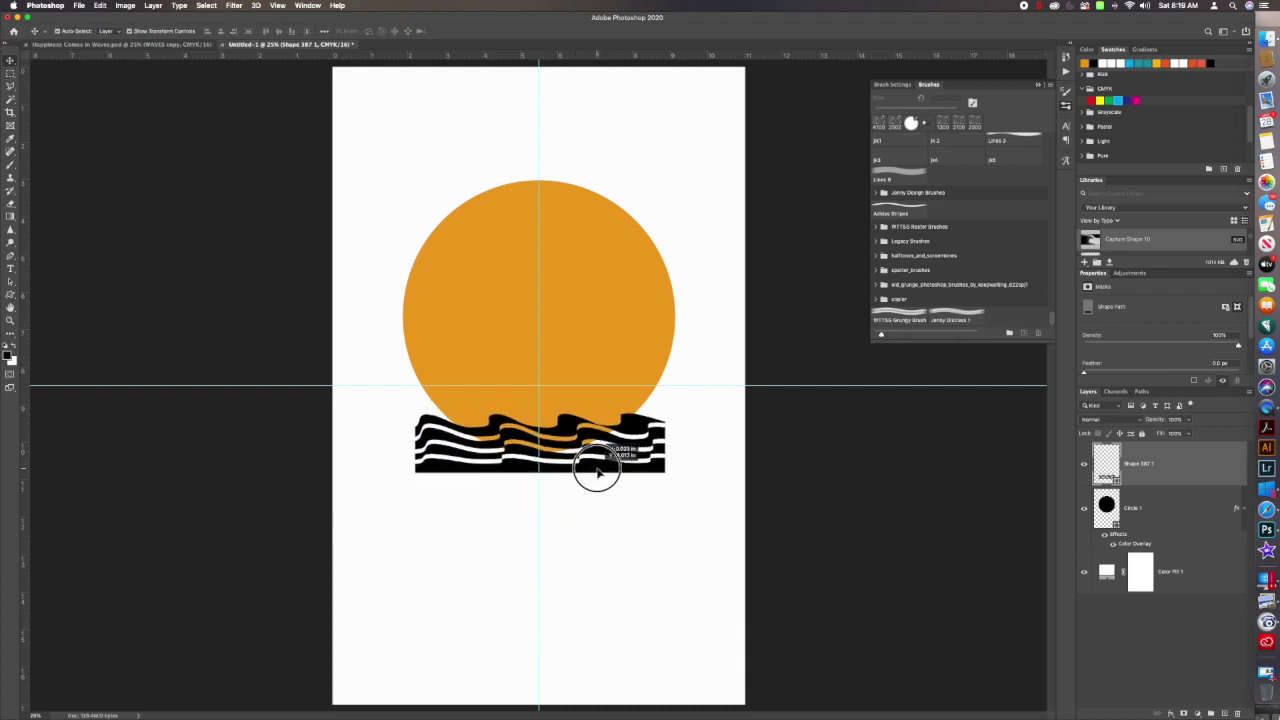
pyautogui.moveTo(537, 516); pyautogui.dragTo(538, 517)
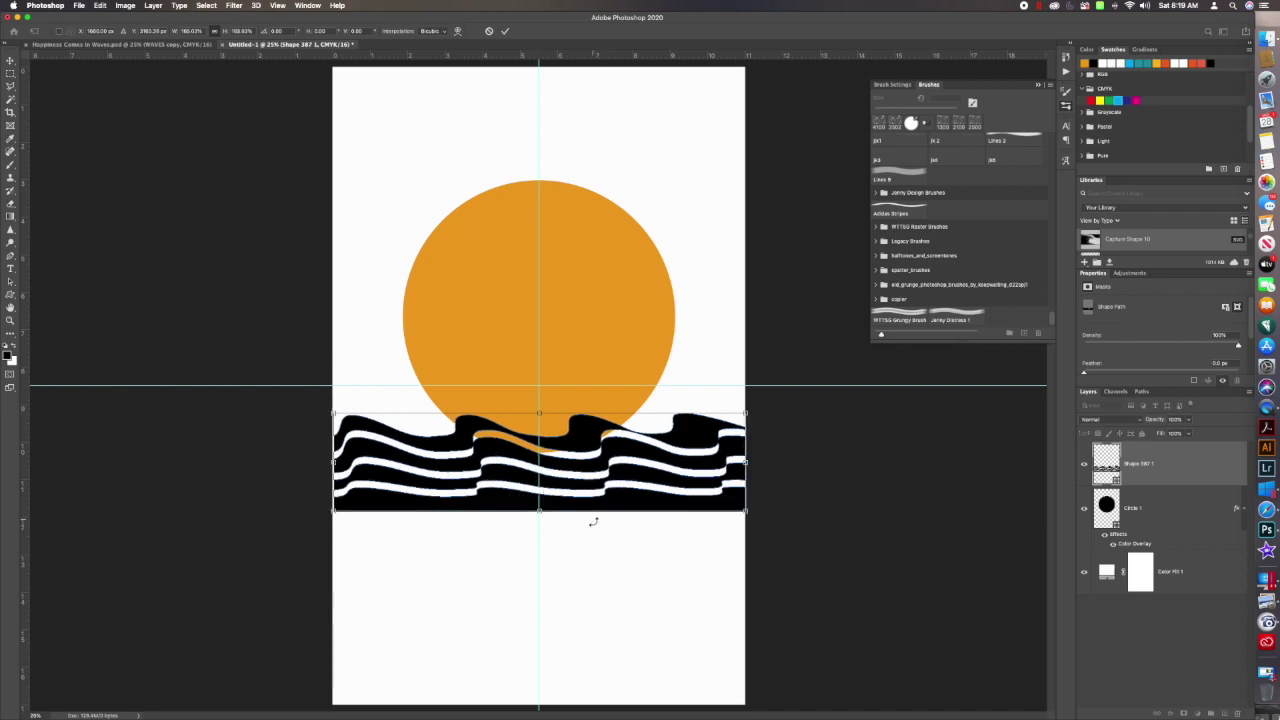
pyautogui.rightClick(568, 466)
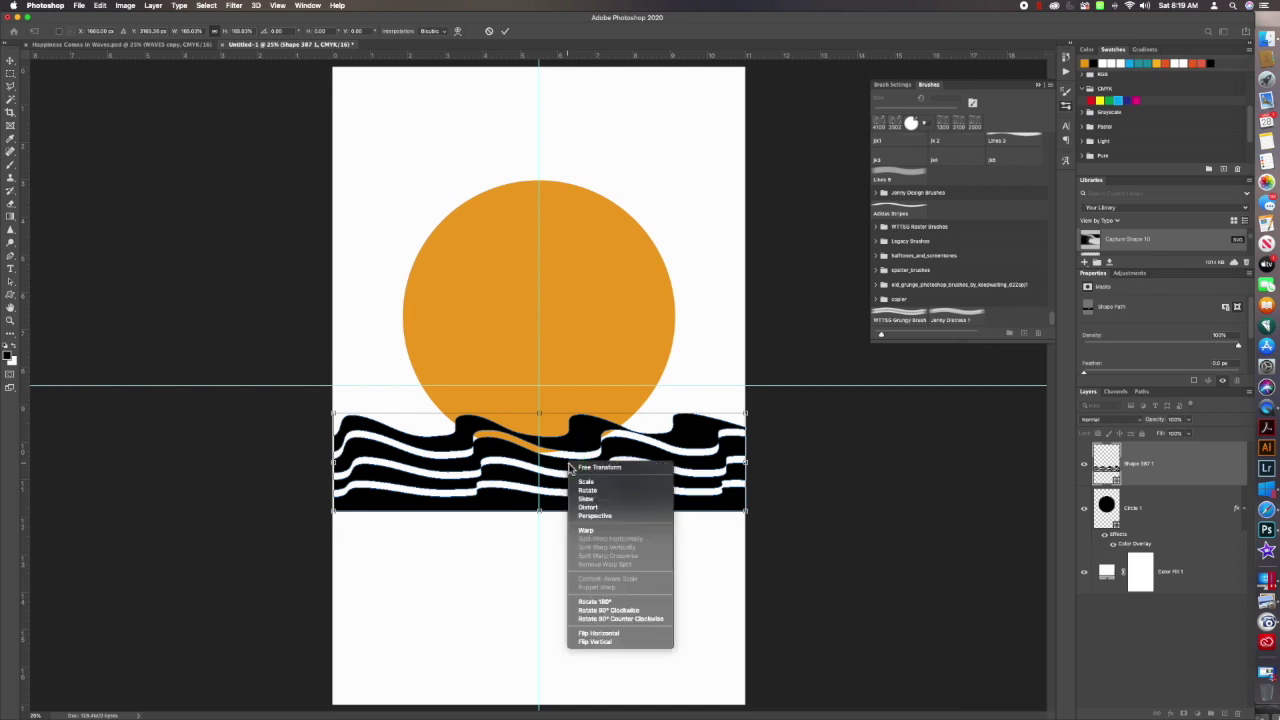
pyautogui.click(495, 490)
# Step: Delete the Shape 387 1 wave layer
pyautogui.rightClick(1152, 464)
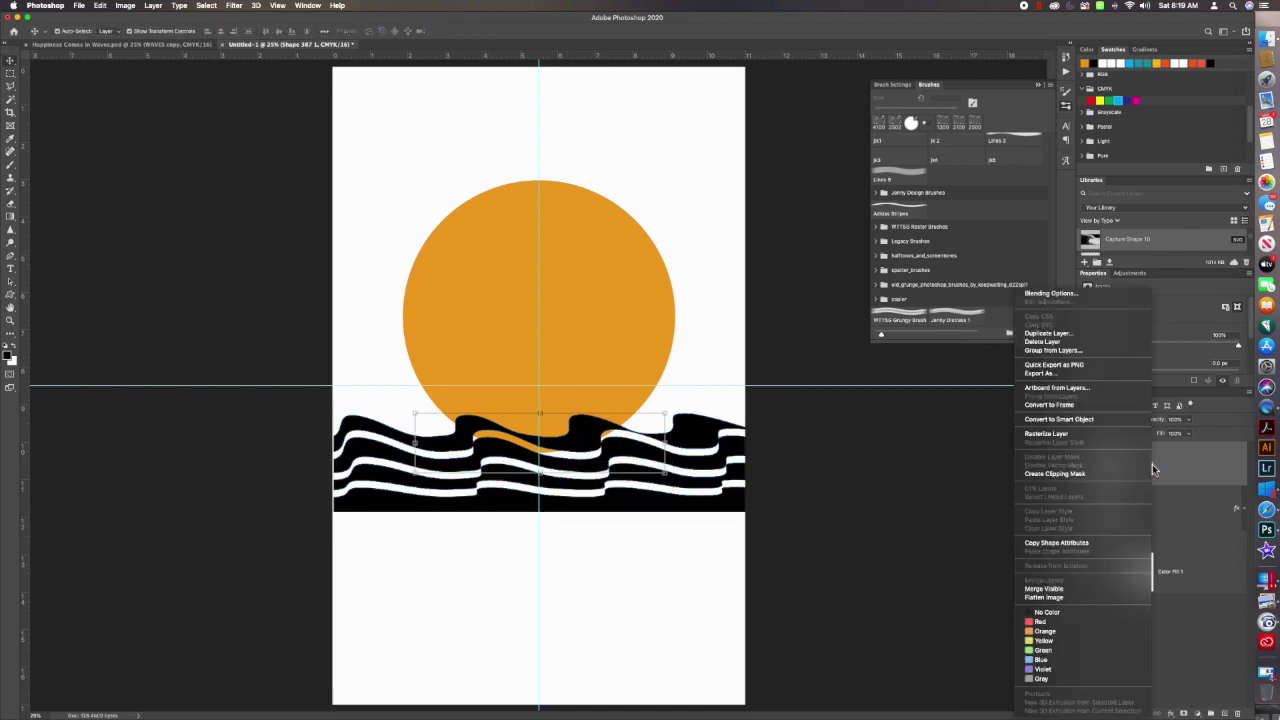
pyautogui.click(1068, 342)
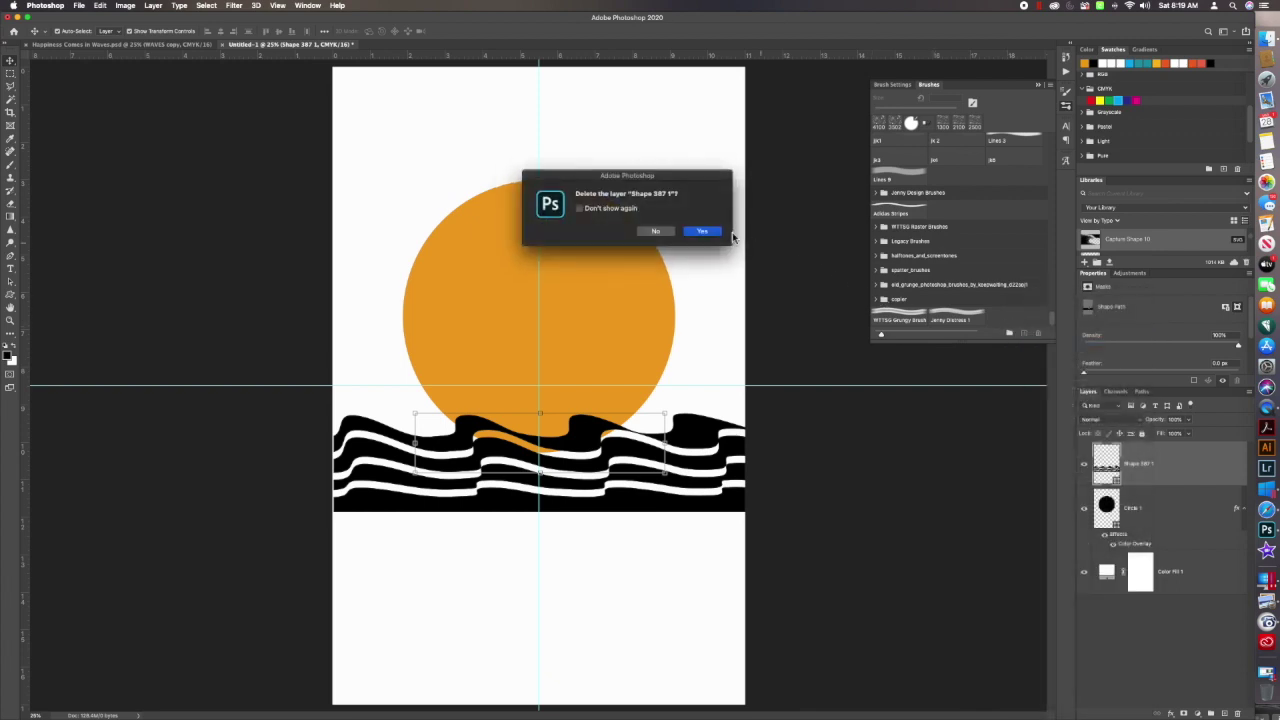
pyautogui.click(704, 236)
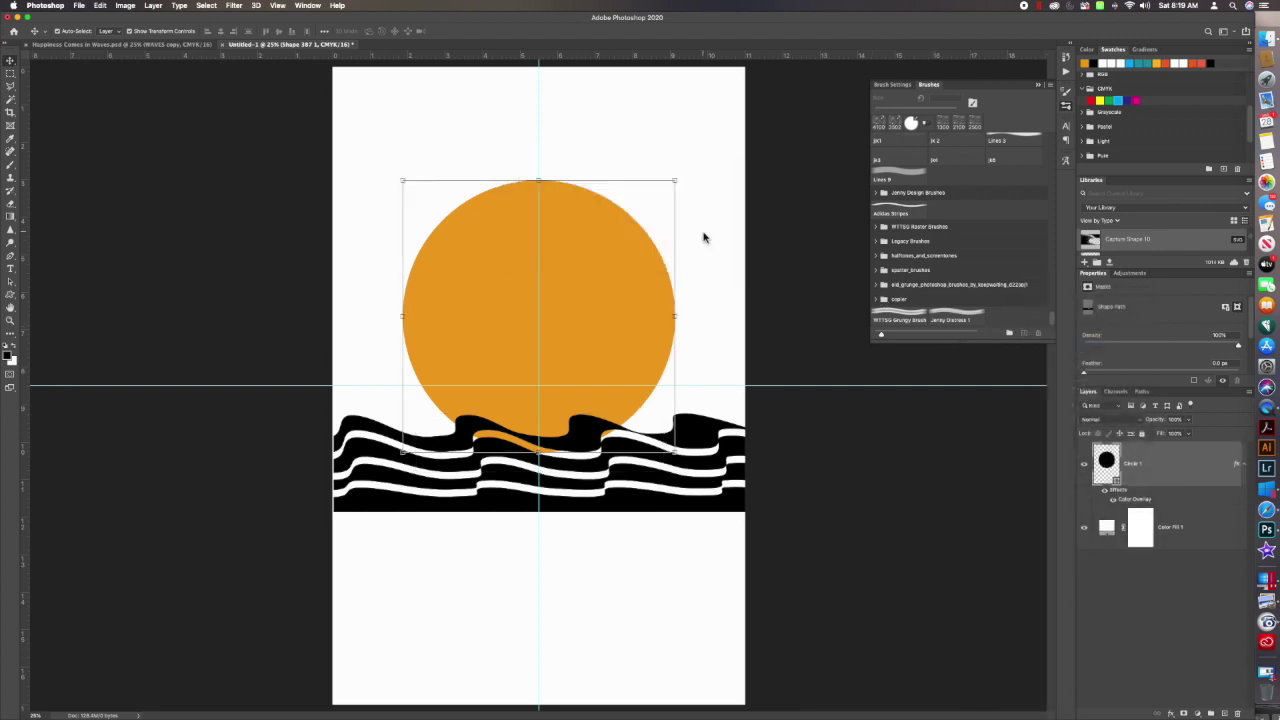
# Step: Try to create a custom wave shape 2000 px wide from its center, without preserving proportions, using the Lakes and Hills wave
pyautogui.click(11, 296)
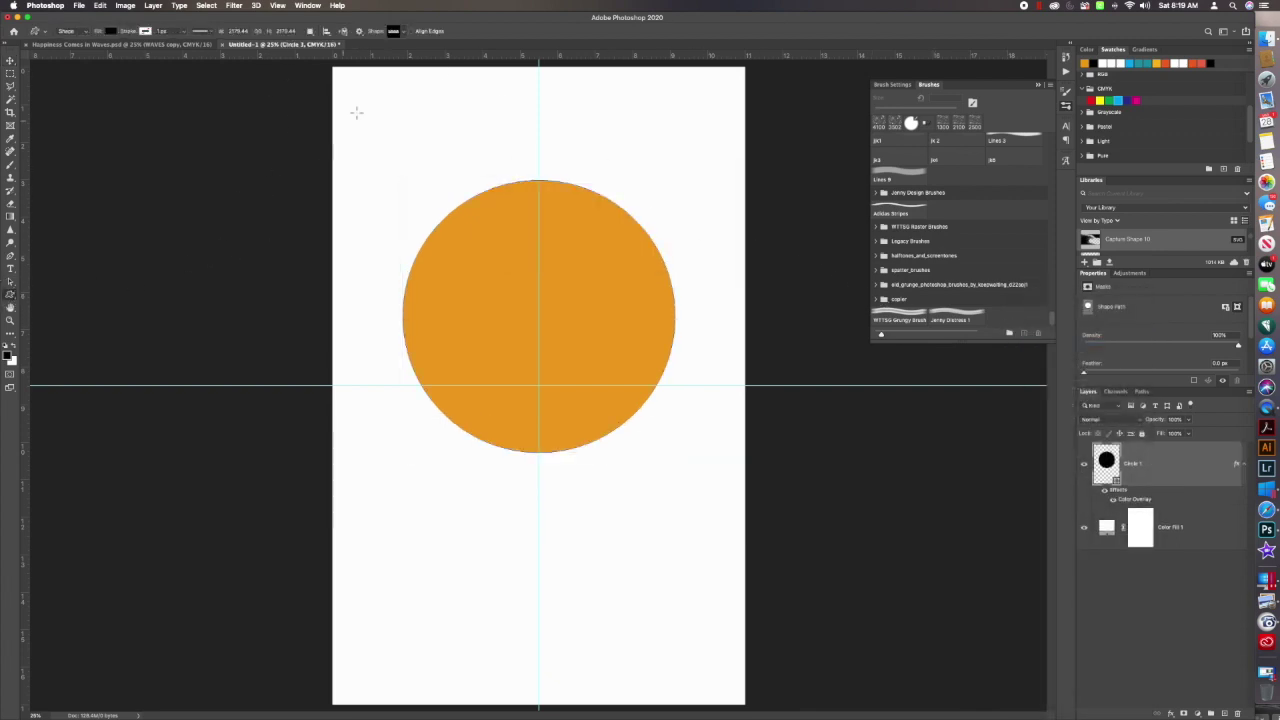
pyautogui.click(397, 35)
pyautogui.click(226, 148)
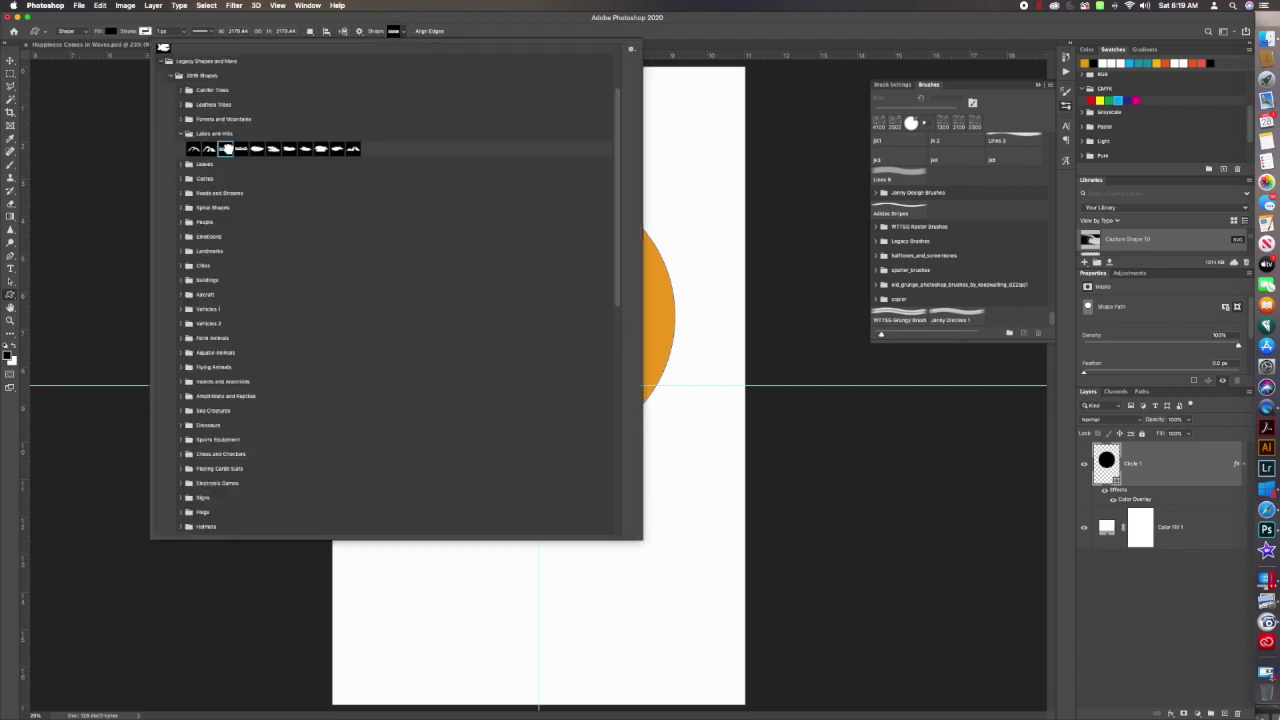
pyautogui.click(95, 229)
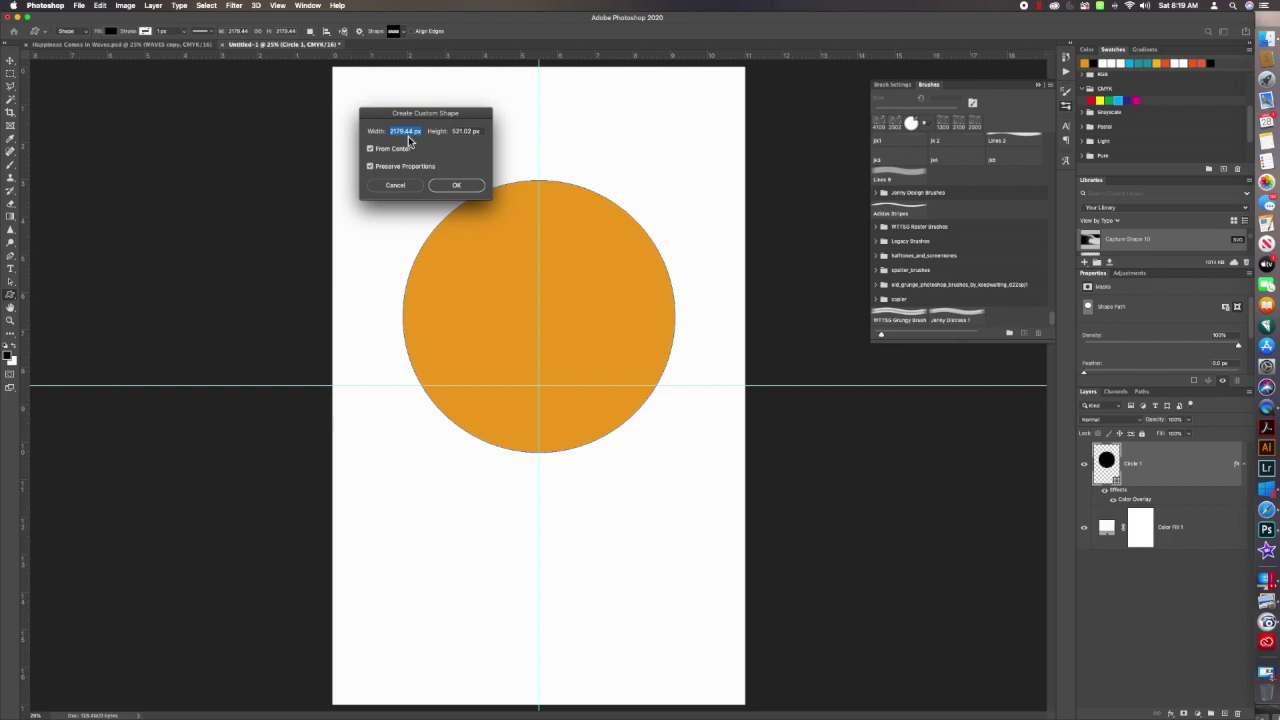
pyautogui.write('2000')
pyautogui.press('Tab')
pyautogui.write('2')
pyautogui.click(372, 131)
pyautogui.write('2000')
pyautogui.press('Tab')
pyautogui.click(456, 187)
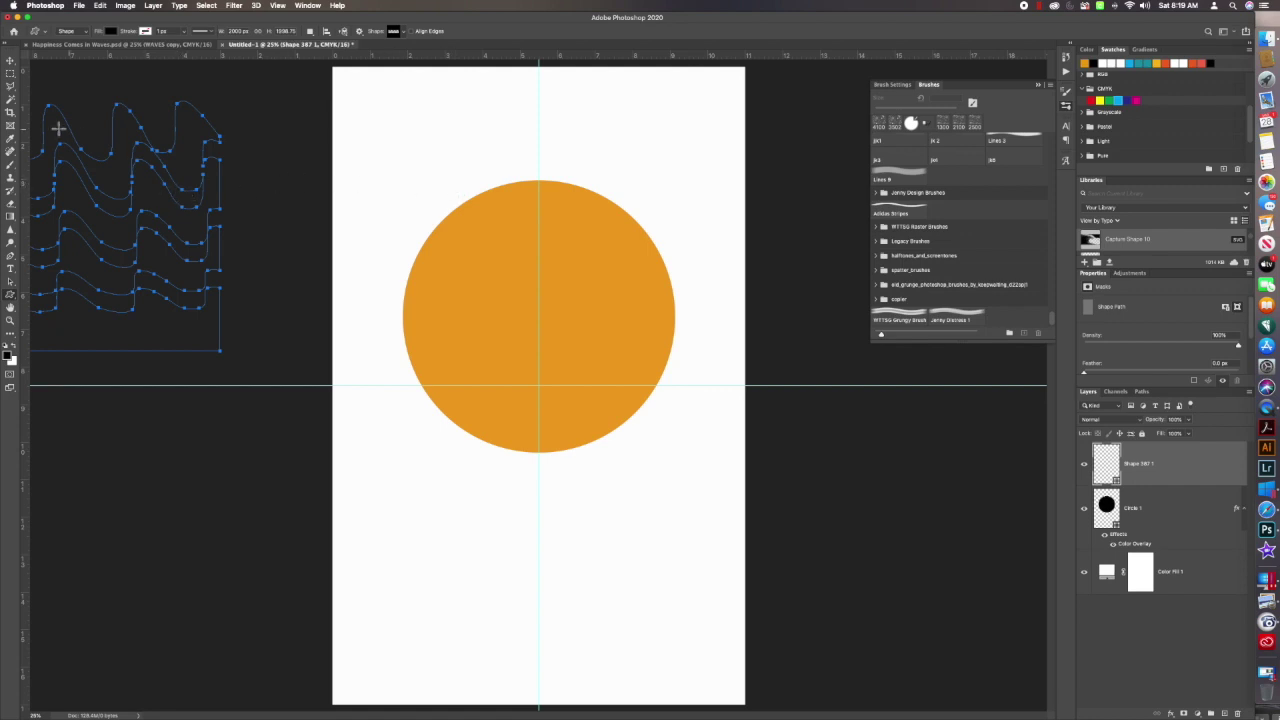
# Step: Delete the wave shape layer placed outside the canvas
pyautogui.click(12, 62)
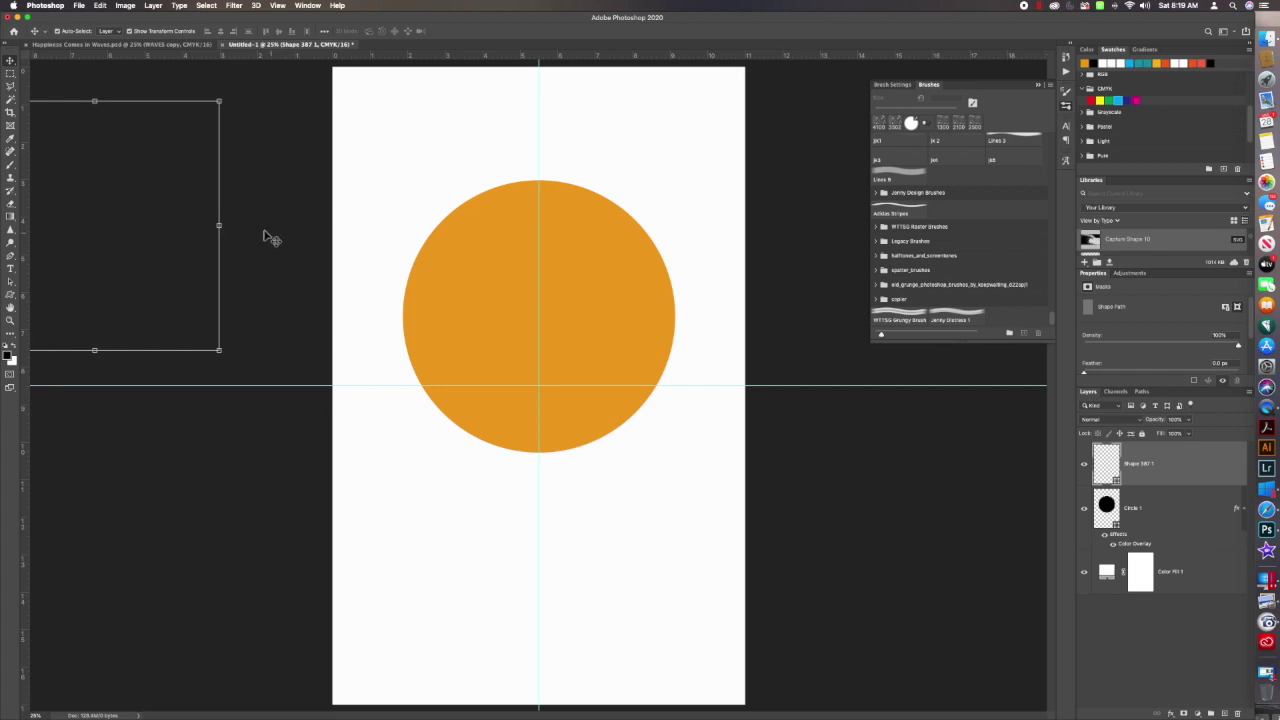
pyautogui.rightClick(1157, 462)
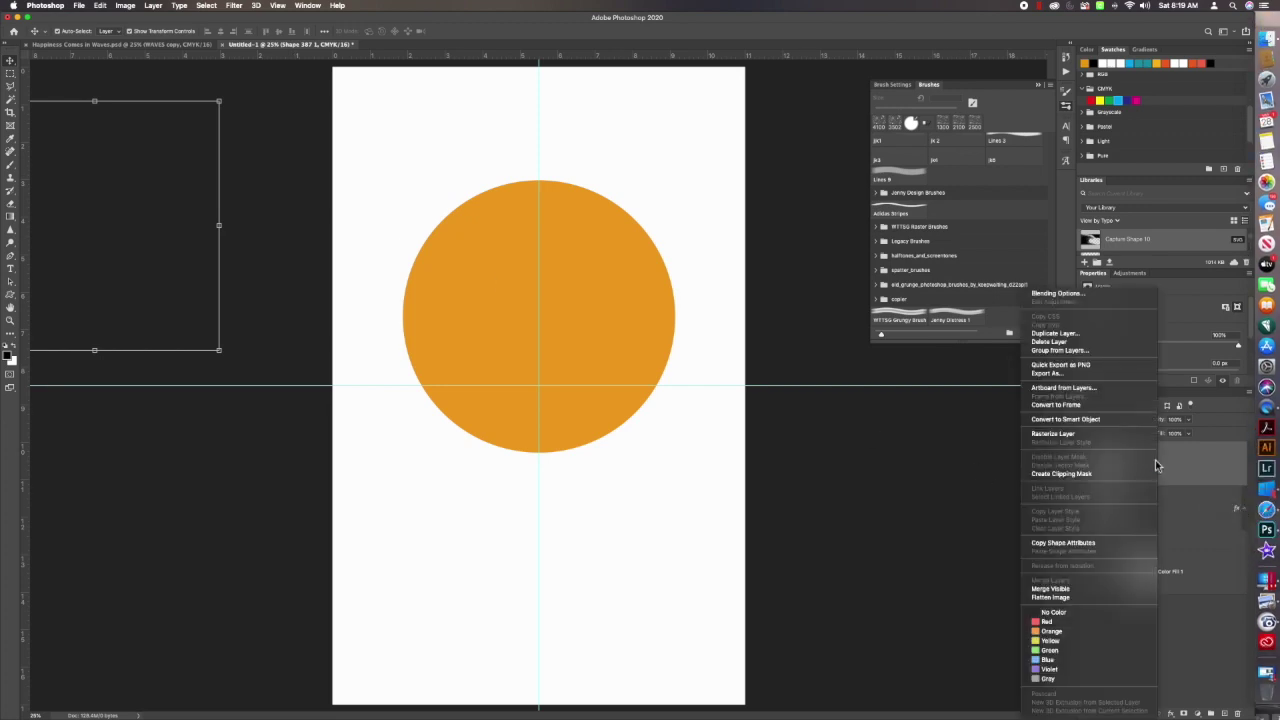
pyautogui.click(1062, 350)
pyautogui.click(708, 230)
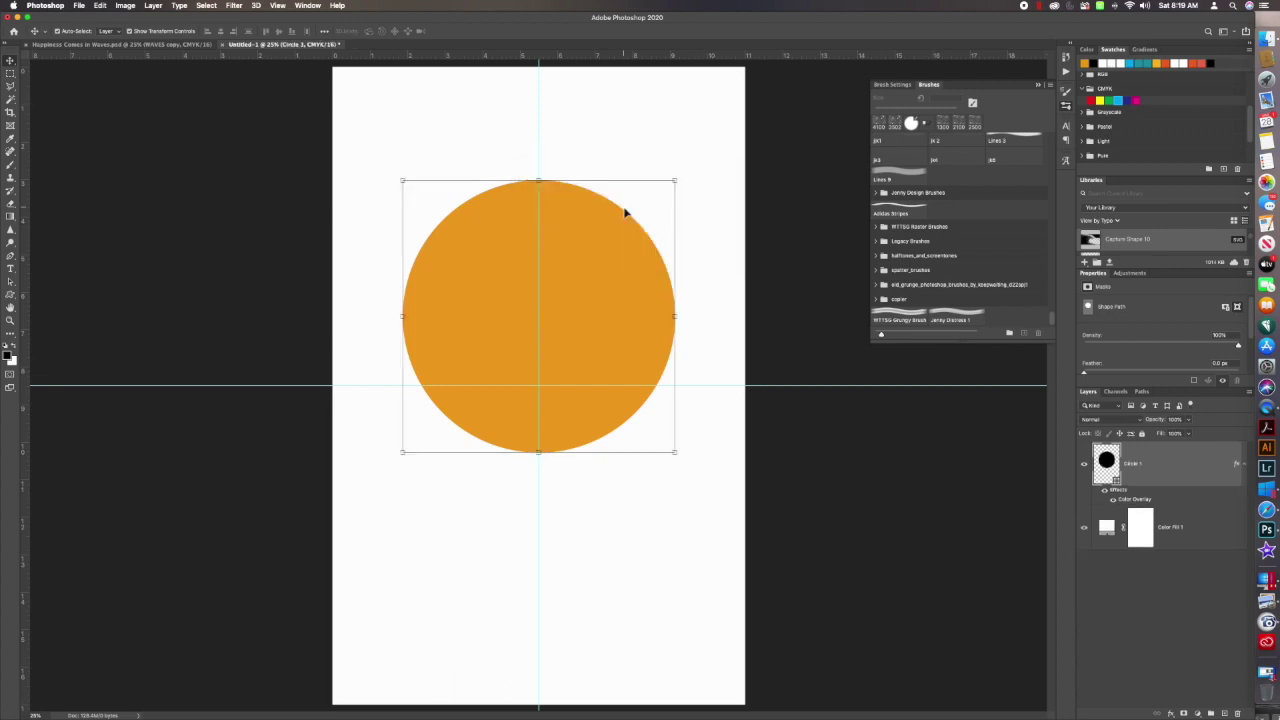
# Step: Create a wave shape 2179.44 px wide and 2179.44 px high from its center, and move it down over the circle's lower half
pyautogui.click(10, 295)
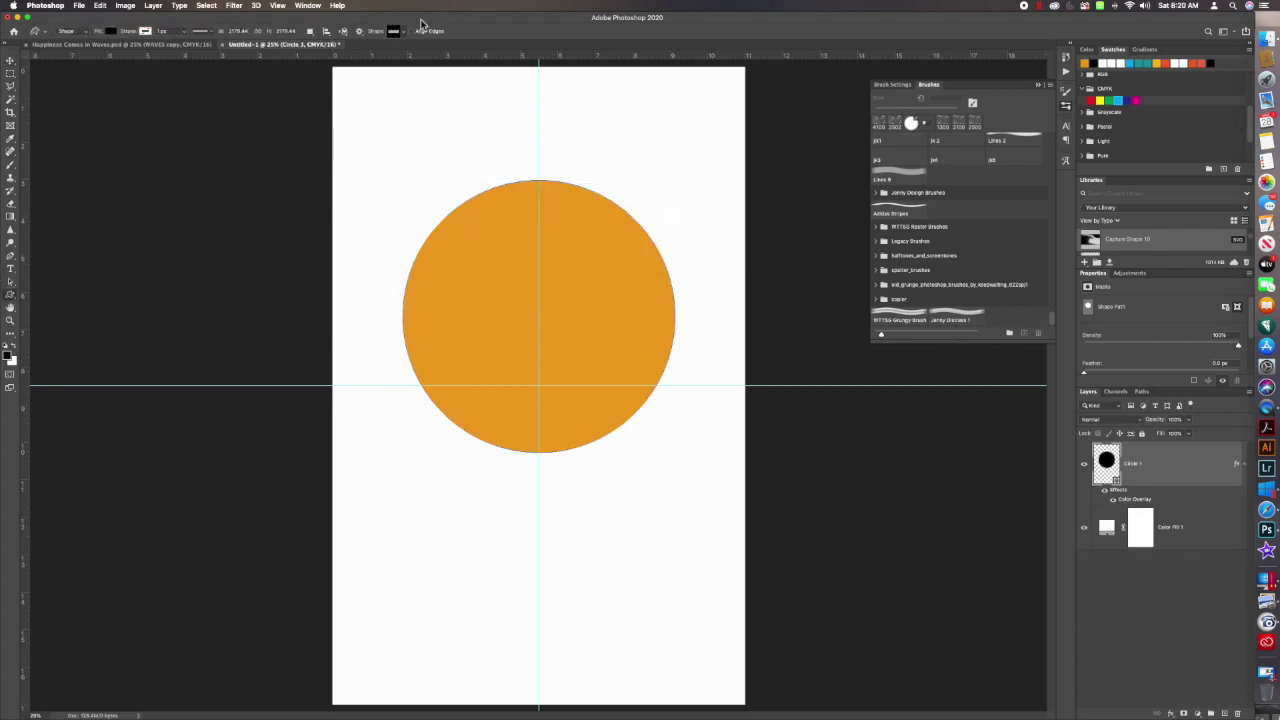
pyautogui.click(455, 187)
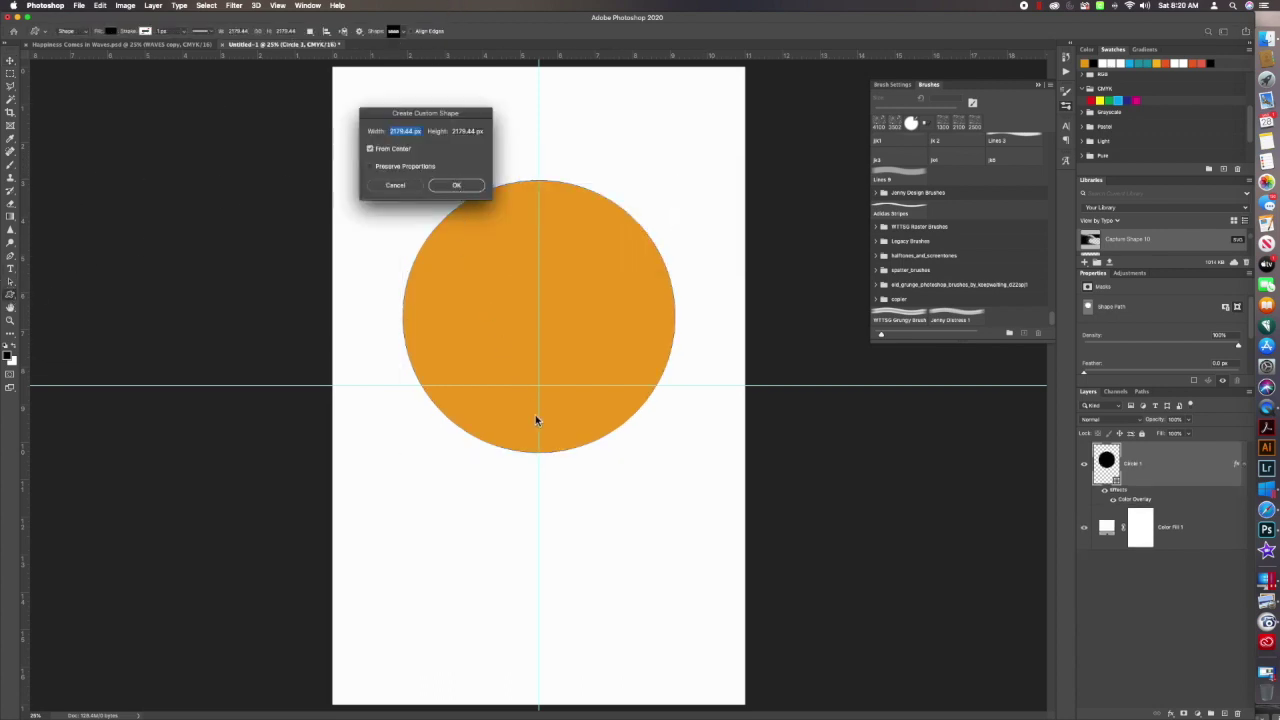
pyautogui.click(457, 185)
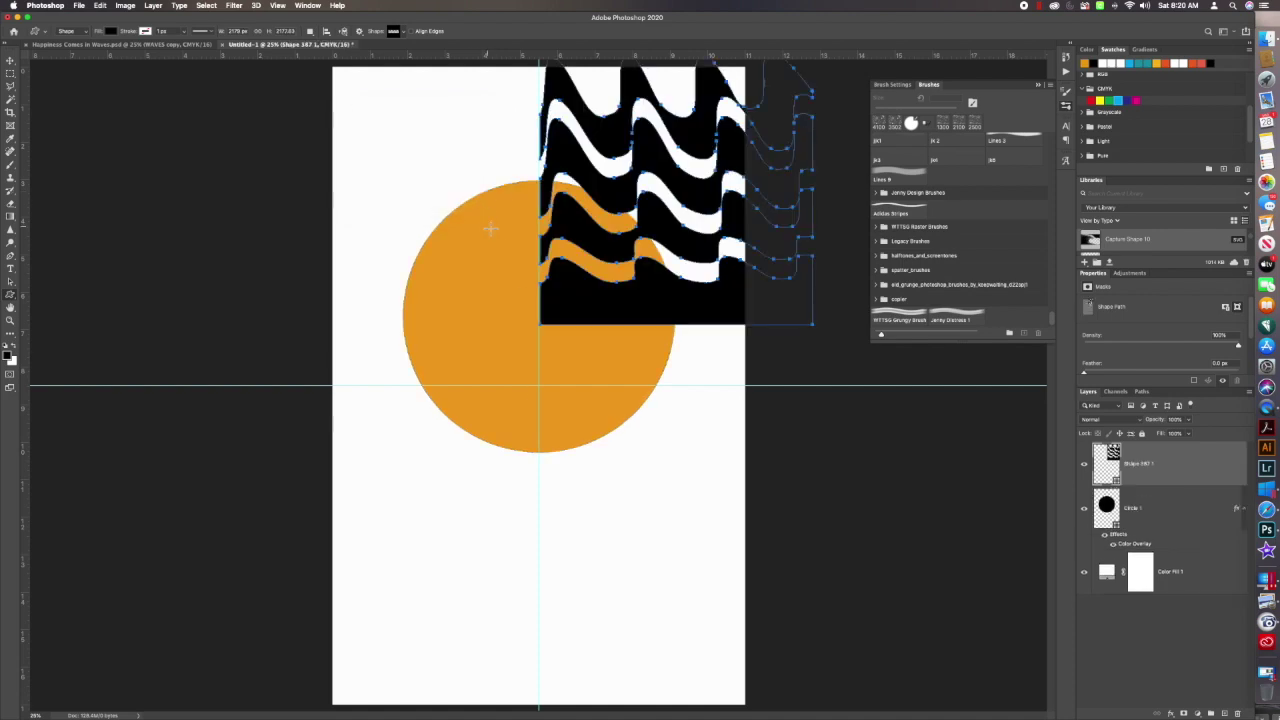
pyautogui.click(10, 61)
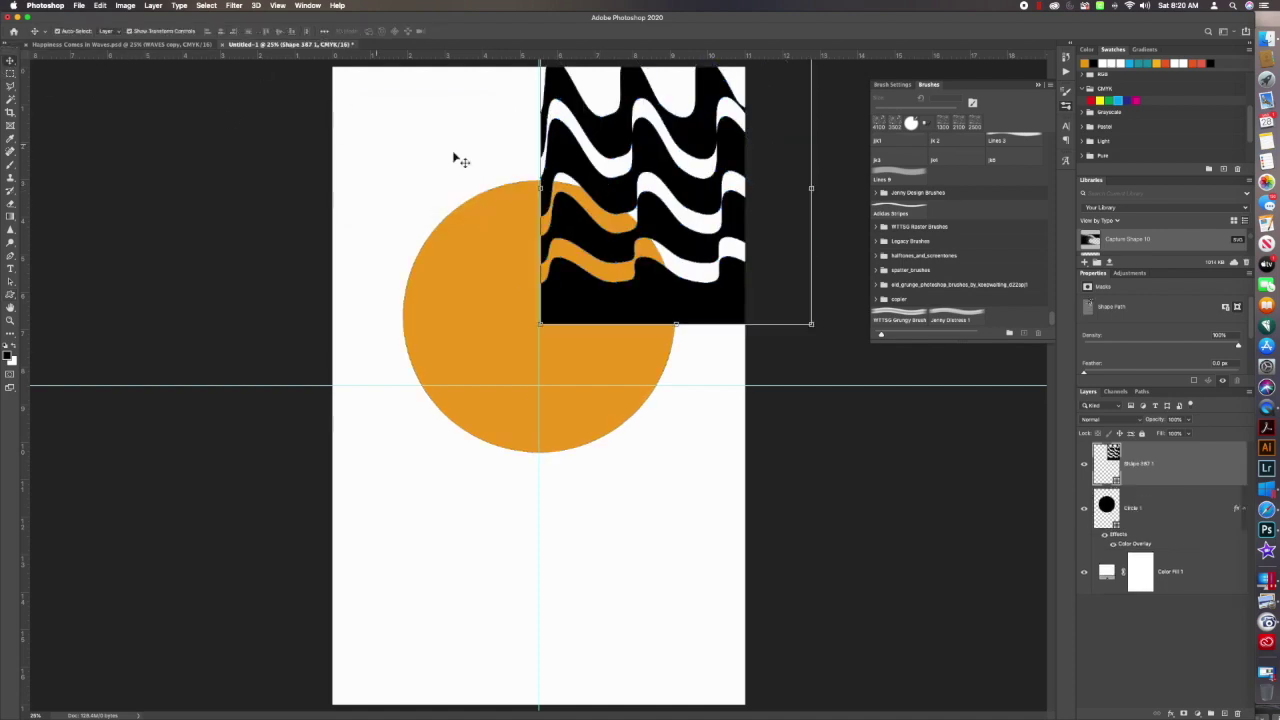
pyautogui.moveTo(579, 211); pyautogui.dragTo(495, 468)
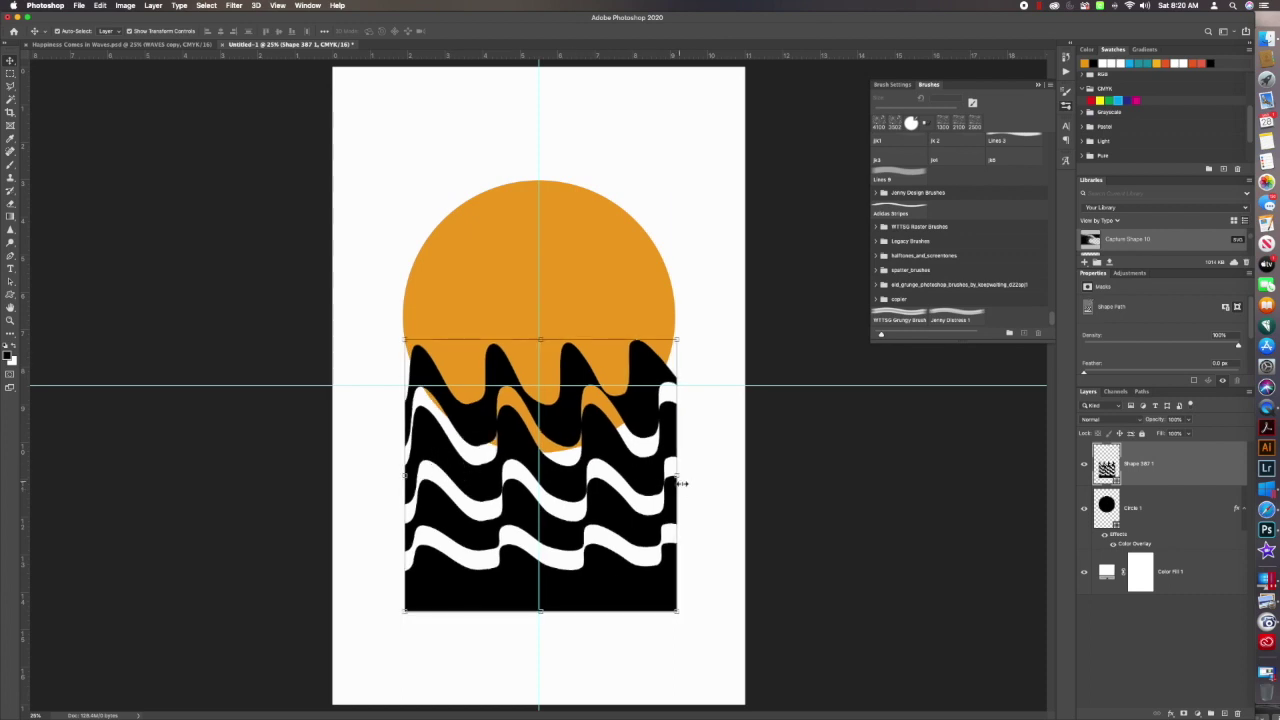
# Step: Scale the wave shape proportionally to about 117% and keep it horizontally centered over the circle's lower half
pyautogui.moveTo(681, 483); pyautogui.dragTo(741, 476)
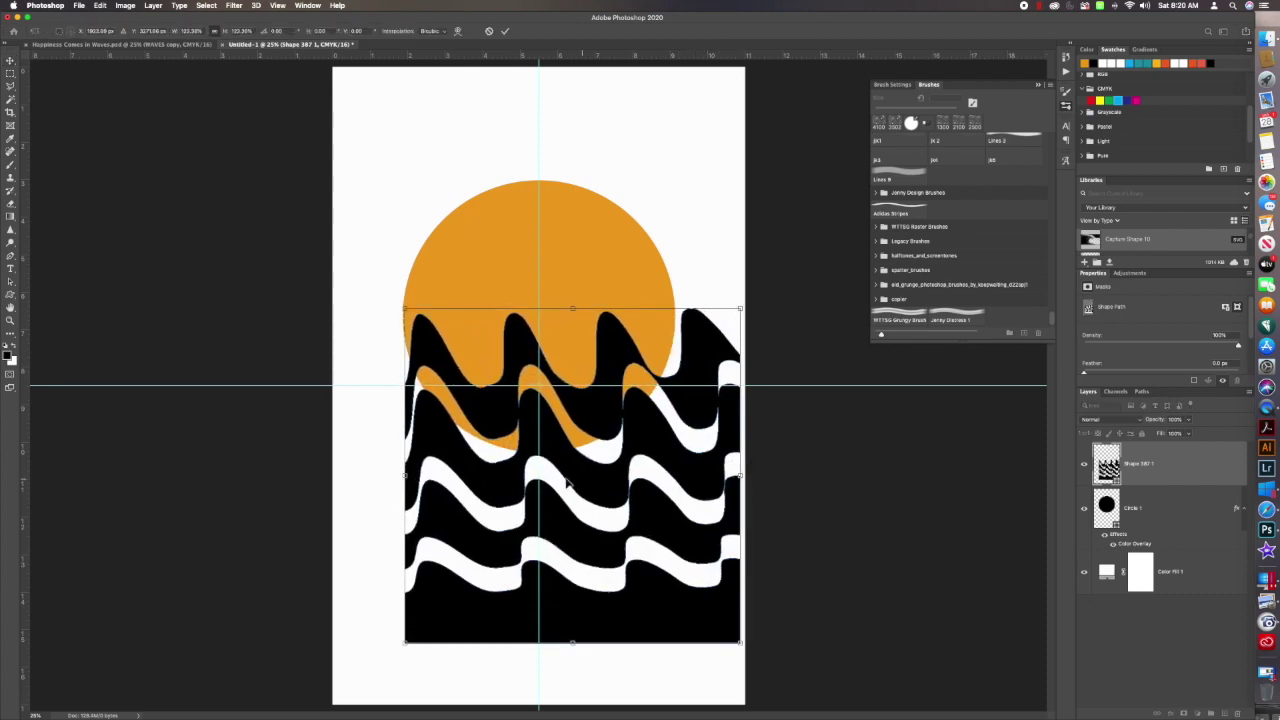
pyautogui.moveTo(405, 476); pyautogui.dragTo(338, 475)
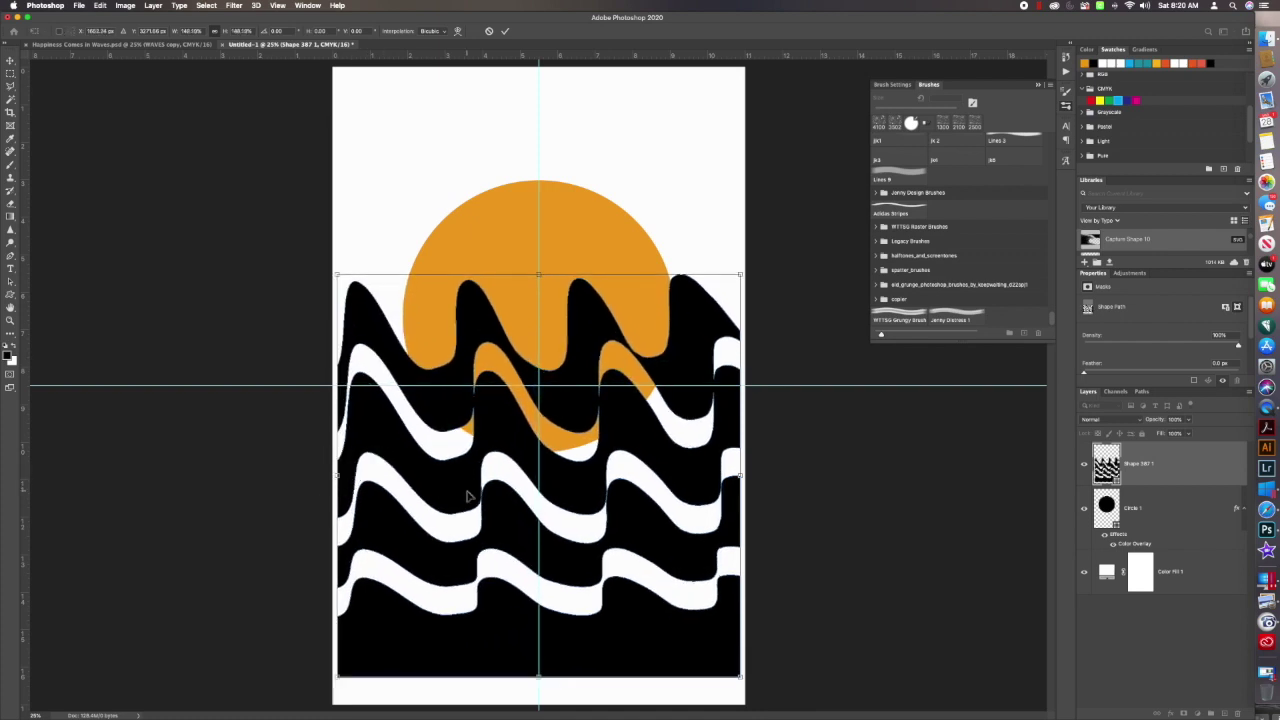
pyautogui.moveTo(507, 538); pyautogui.dragTo(508, 528)
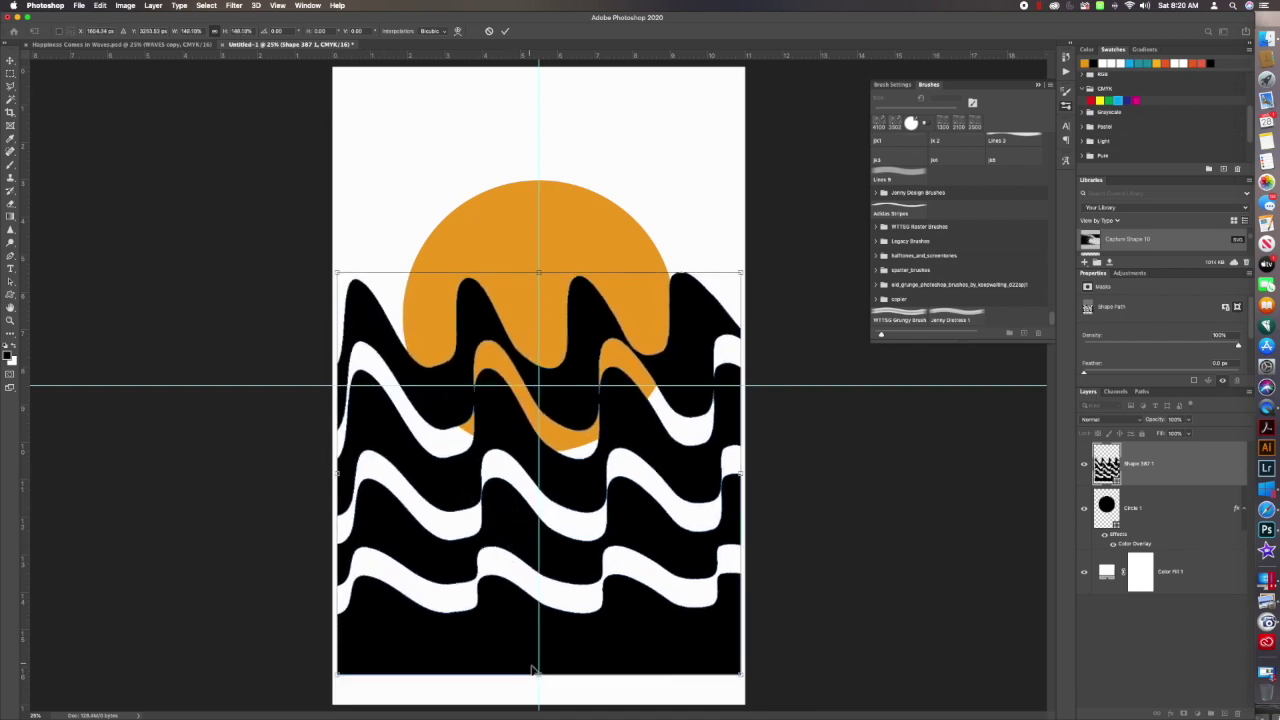
pyautogui.moveTo(542, 680); pyautogui.dragTo(542, 590)
pyautogui.moveTo(555, 498); pyautogui.dragTo(556, 540)
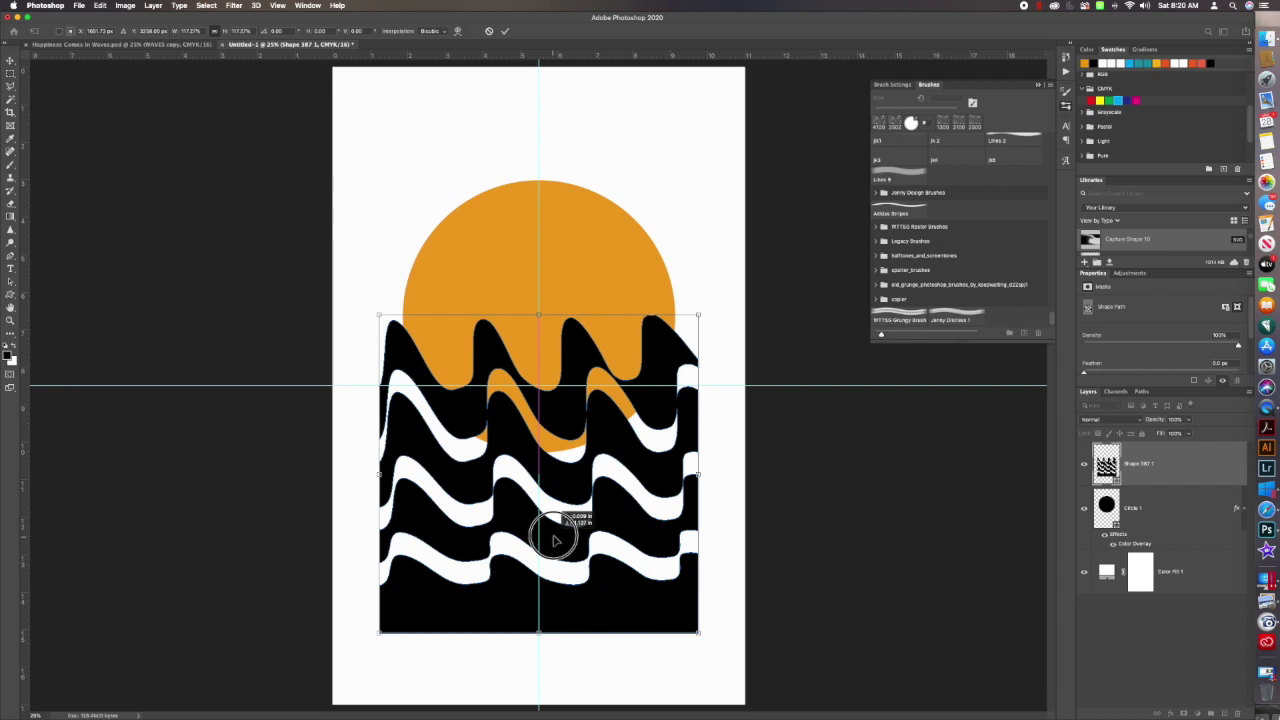
pyautogui.moveTo(553, 537); pyautogui.dragTo(553, 537)
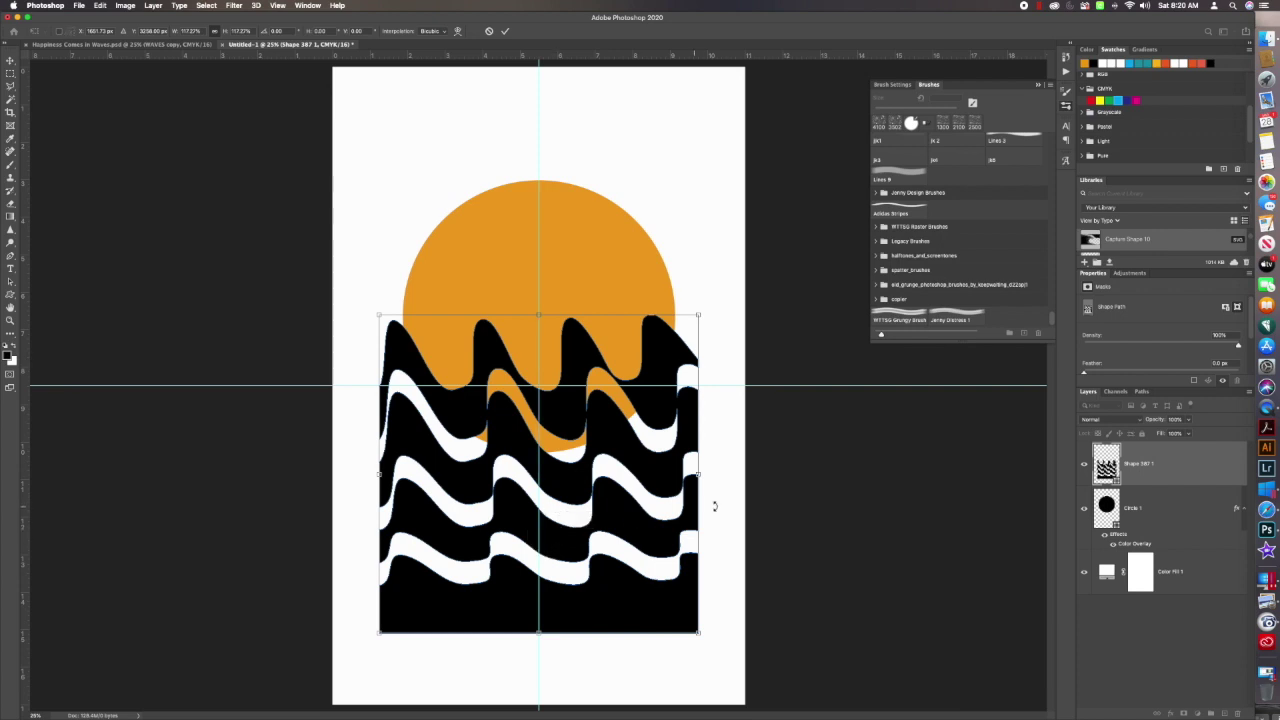
# Step: Widen the wave shape with Distort to about 143% so it nearly spans the canvas width, and apply the transform
pyautogui.rightClick(700, 474)
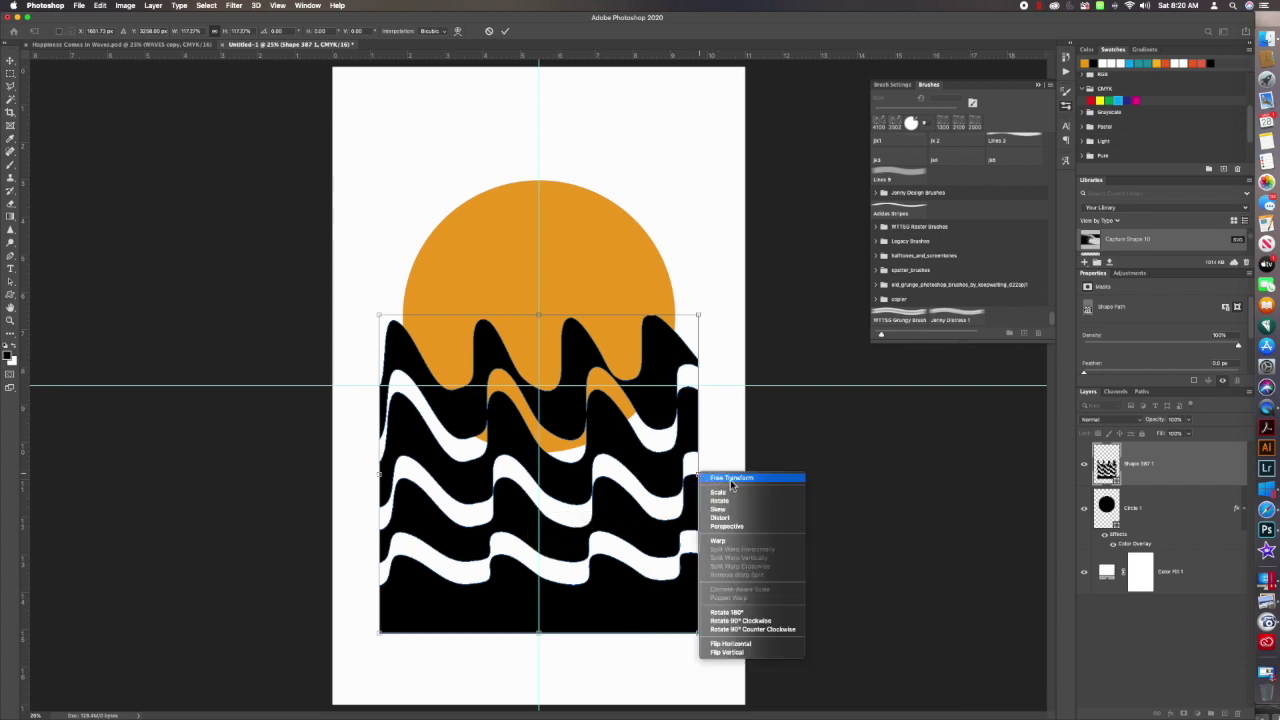
pyautogui.click(730, 517)
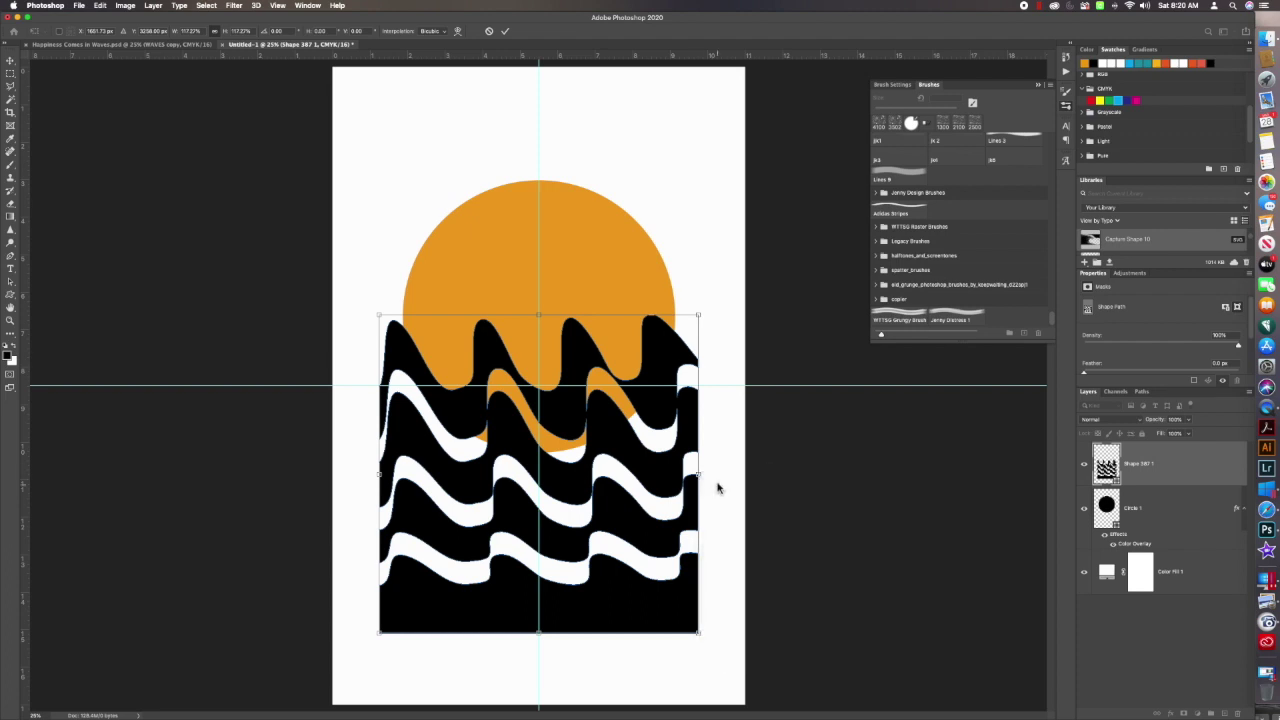
pyautogui.rightClick(699, 476)
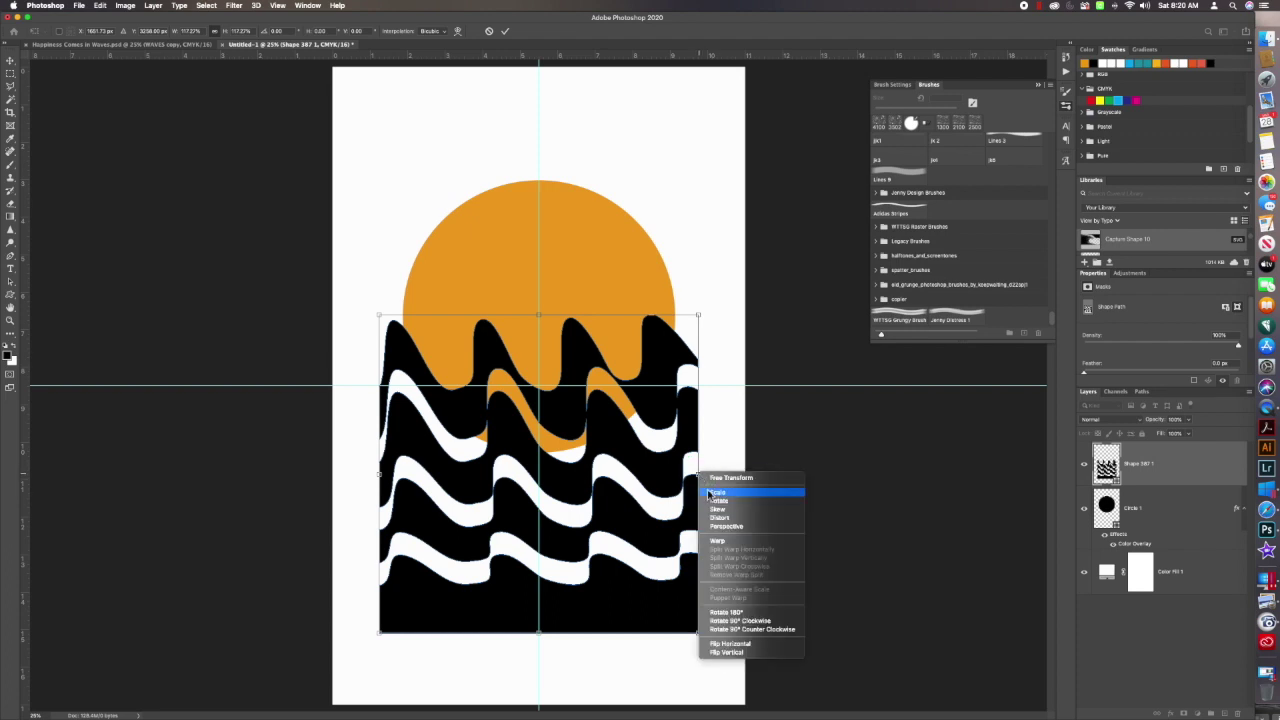
pyautogui.click(720, 518)
pyautogui.moveTo(698, 474); pyautogui.dragTo(730, 471)
pyautogui.moveTo(379, 476); pyautogui.dragTo(341, 470)
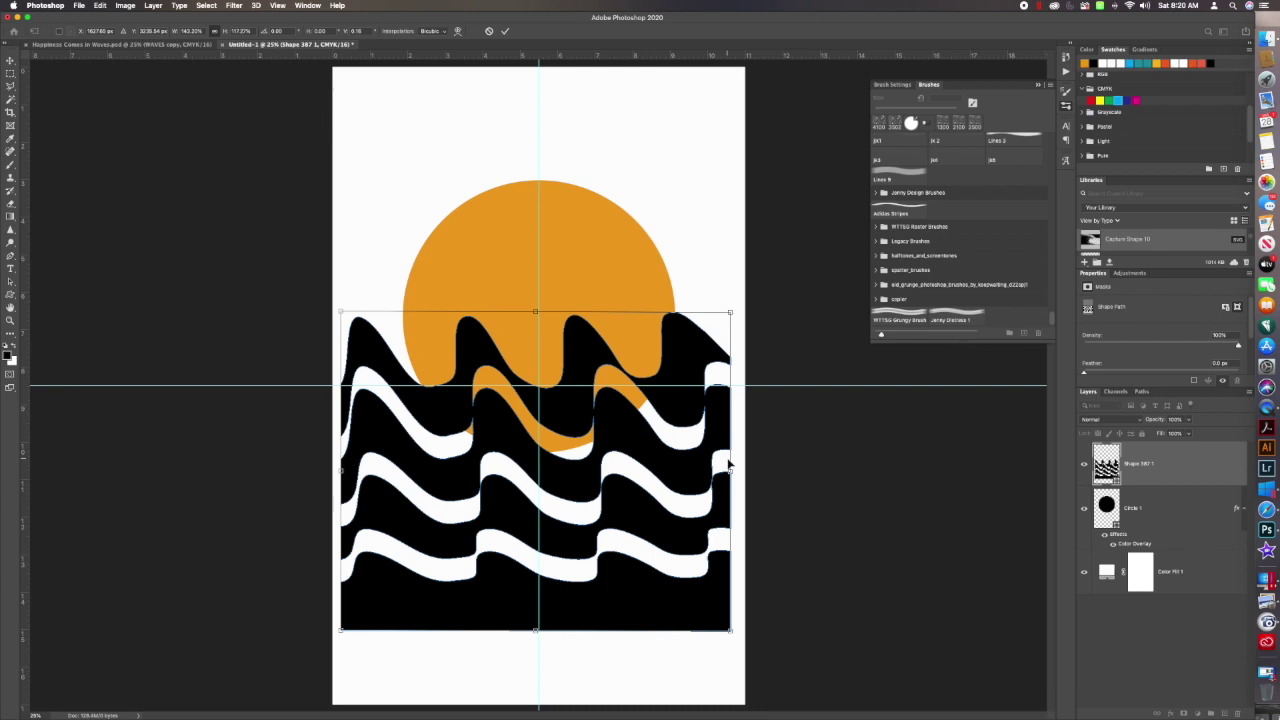
pyautogui.moveTo(730, 471); pyautogui.dragTo(732, 474)
pyautogui.rightClick(731, 471)
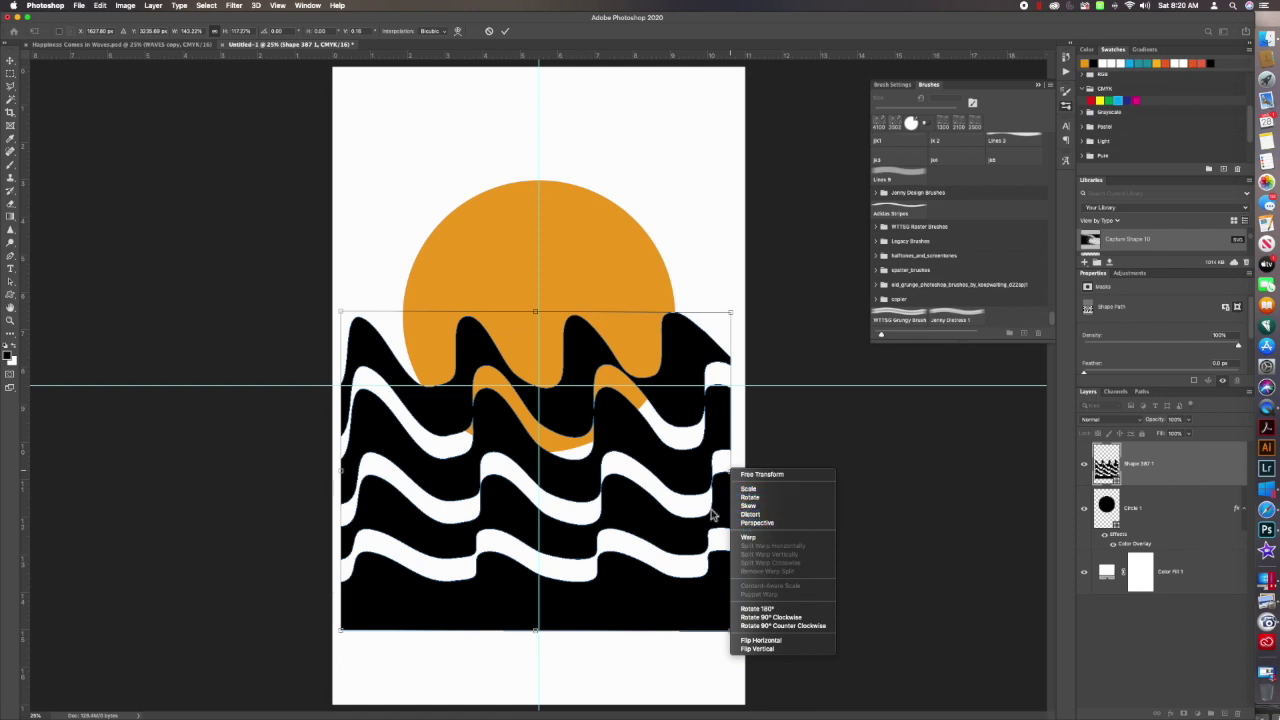
pyautogui.click(600, 673)
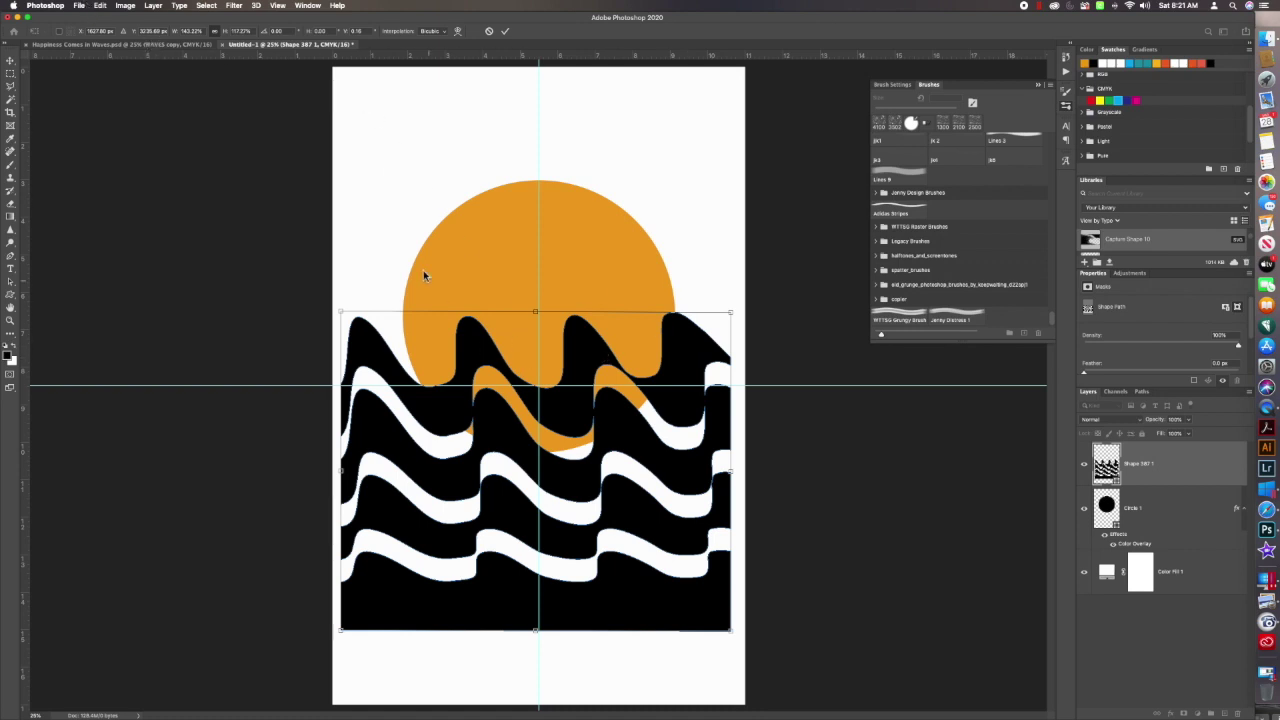
pyautogui.click(155, 7)
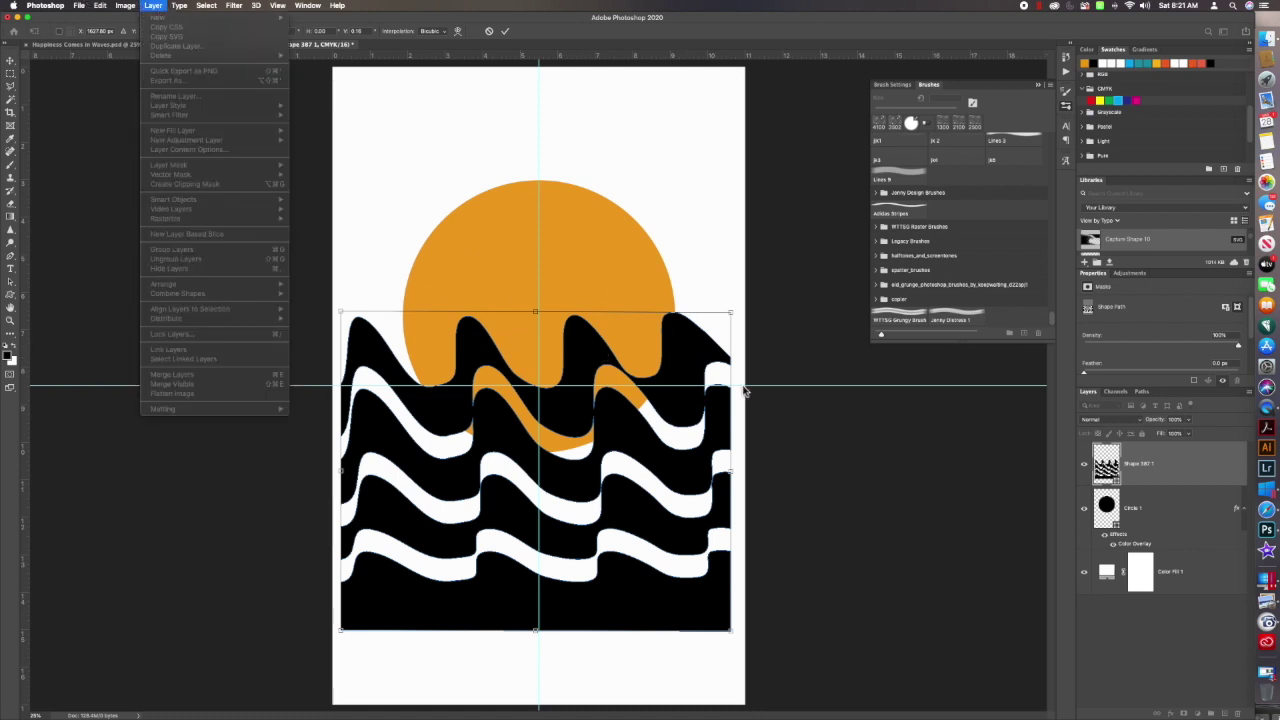
pyautogui.click(915, 480)
pyautogui.press('Return')
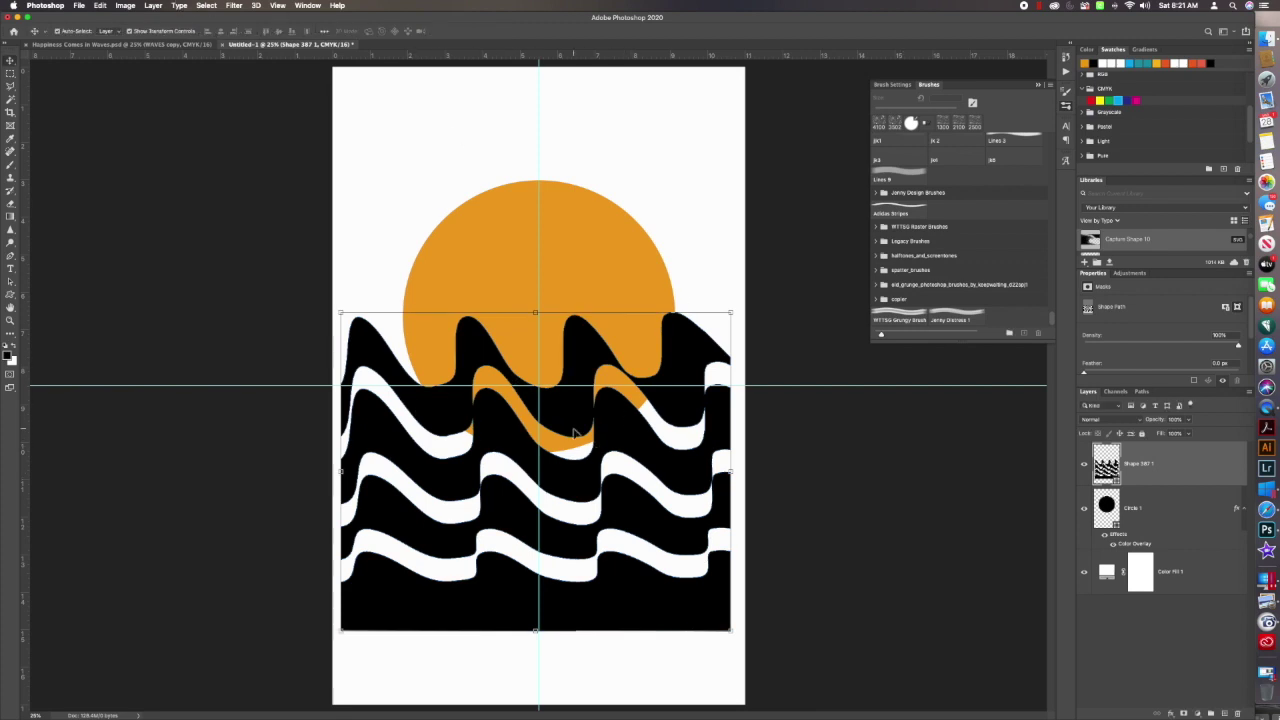
# Step: Add a Color Overlay to the wave shape layer in medium blue, #4885c6
pyautogui.click(153, 6)
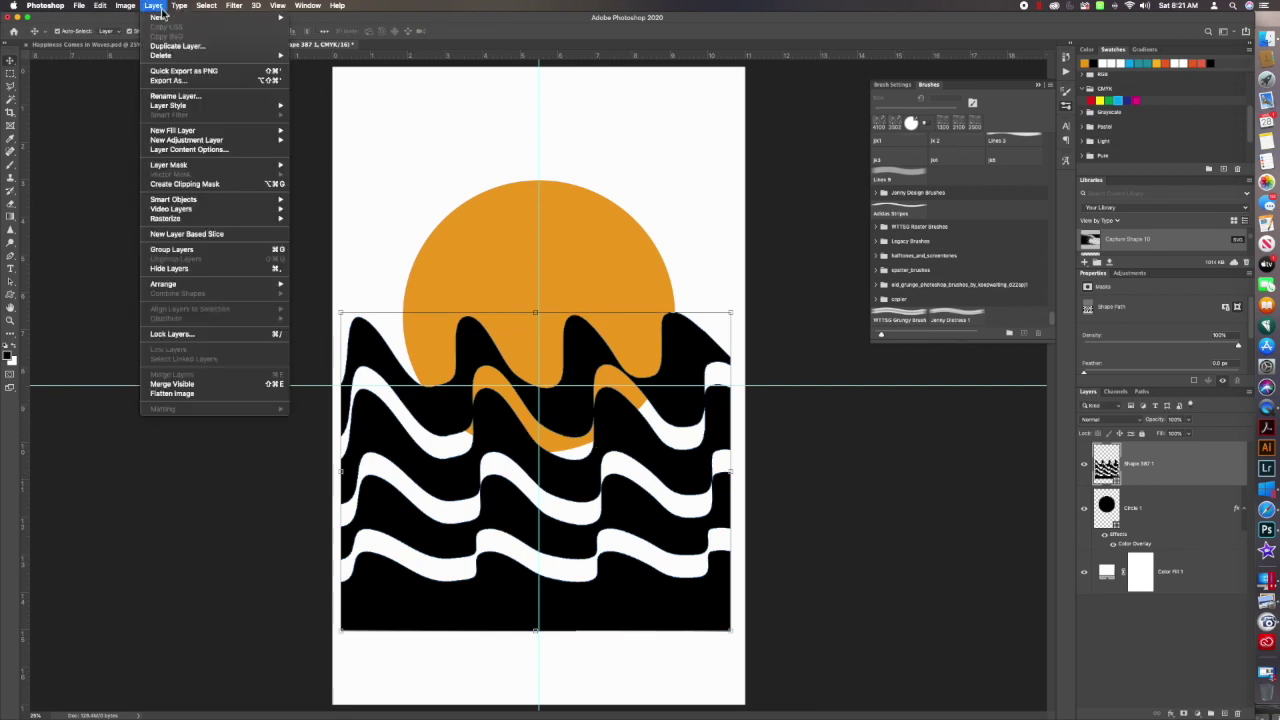
pyautogui.moveTo(166, 109)
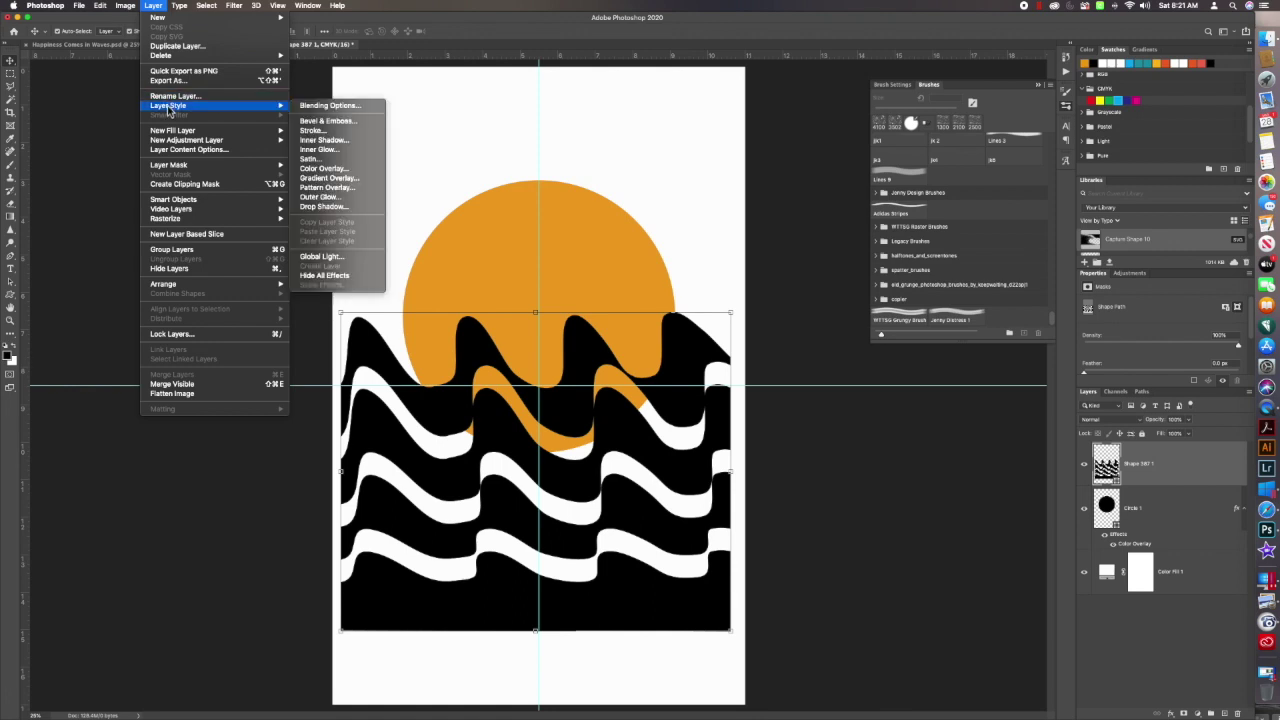
pyautogui.click(344, 169)
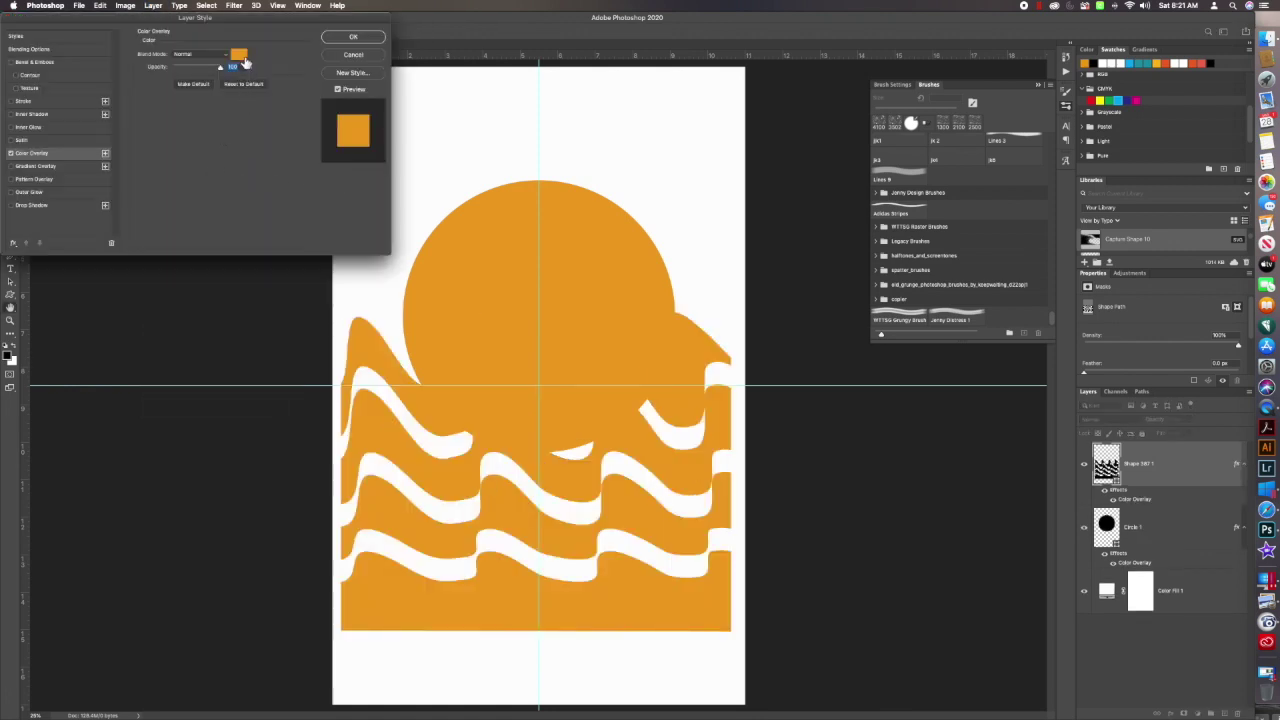
pyautogui.click(241, 56)
pyautogui.click(145, 344)
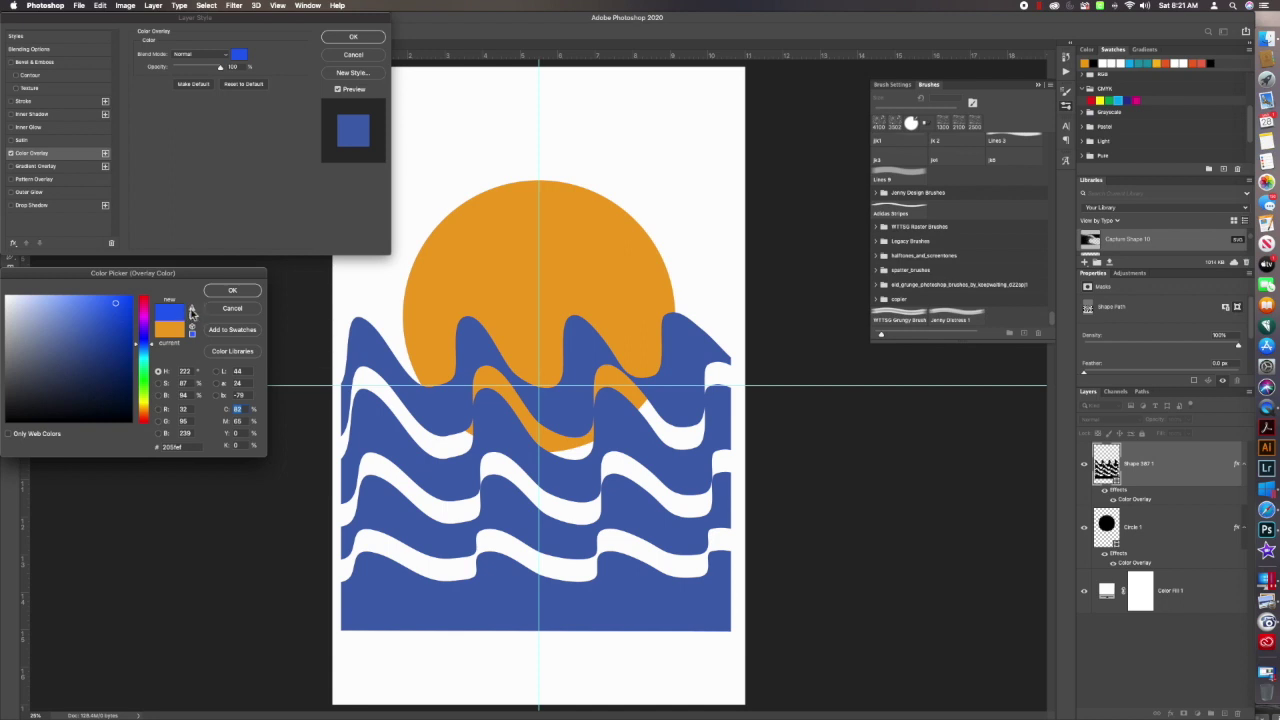
pyautogui.click(150, 346)
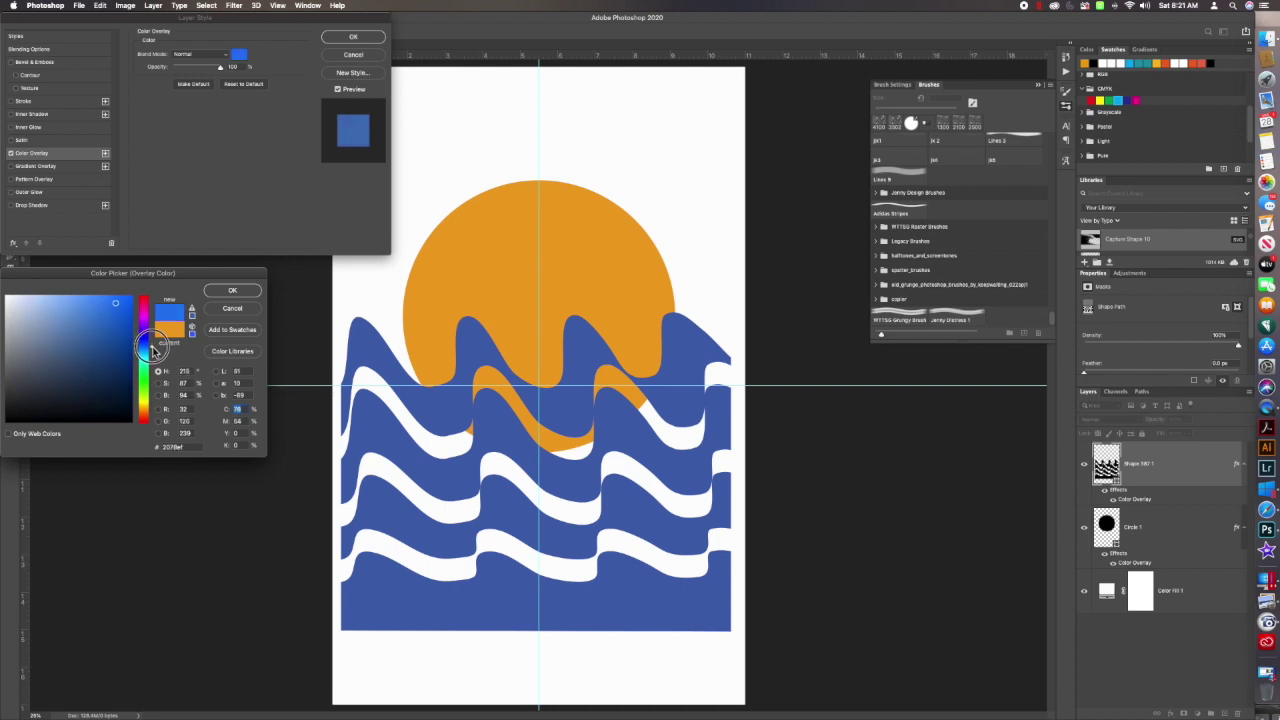
pyautogui.click(106, 311)
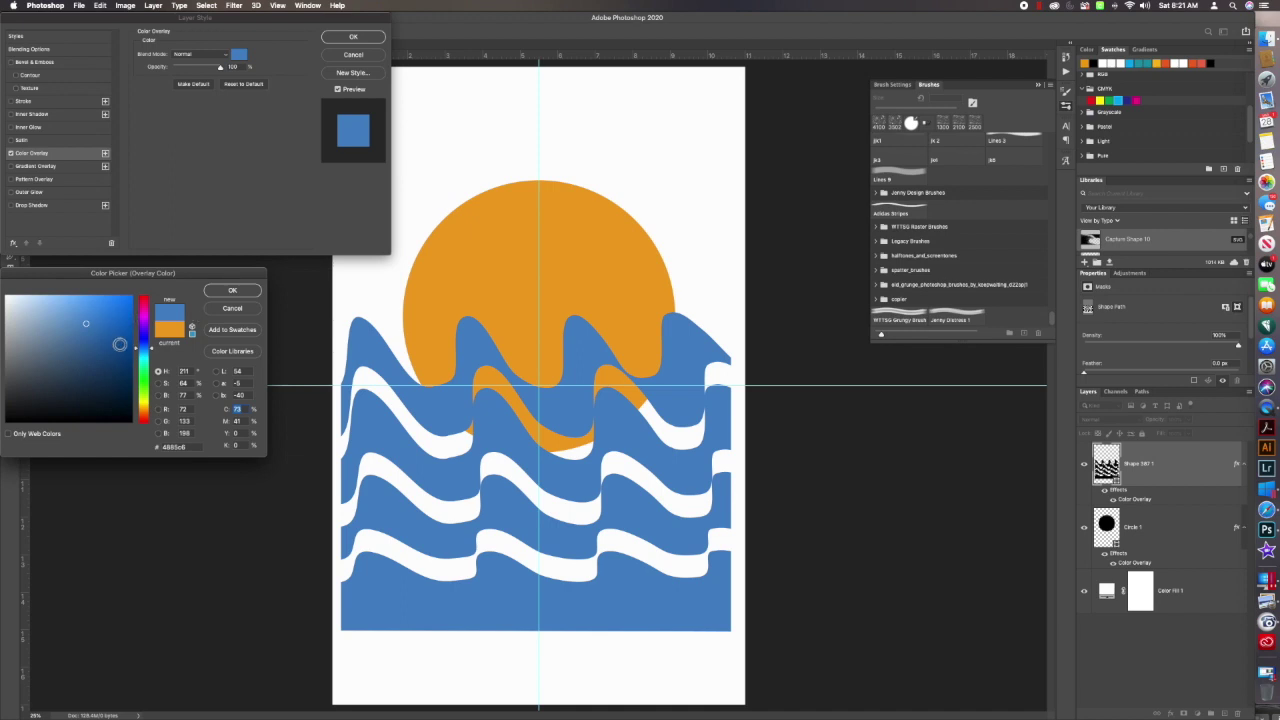
# Step: Refine the wave's overlay color to a slightly darker, more muted blue and accept the color
pyautogui.click(151, 346)
pyautogui.moveTo(152, 345); pyautogui.dragTo(152, 347)
pyautogui.click(108, 309)
pyautogui.click(191, 310)
pyautogui.moveTo(152, 346); pyautogui.dragTo(152, 354)
pyautogui.click(235, 292)
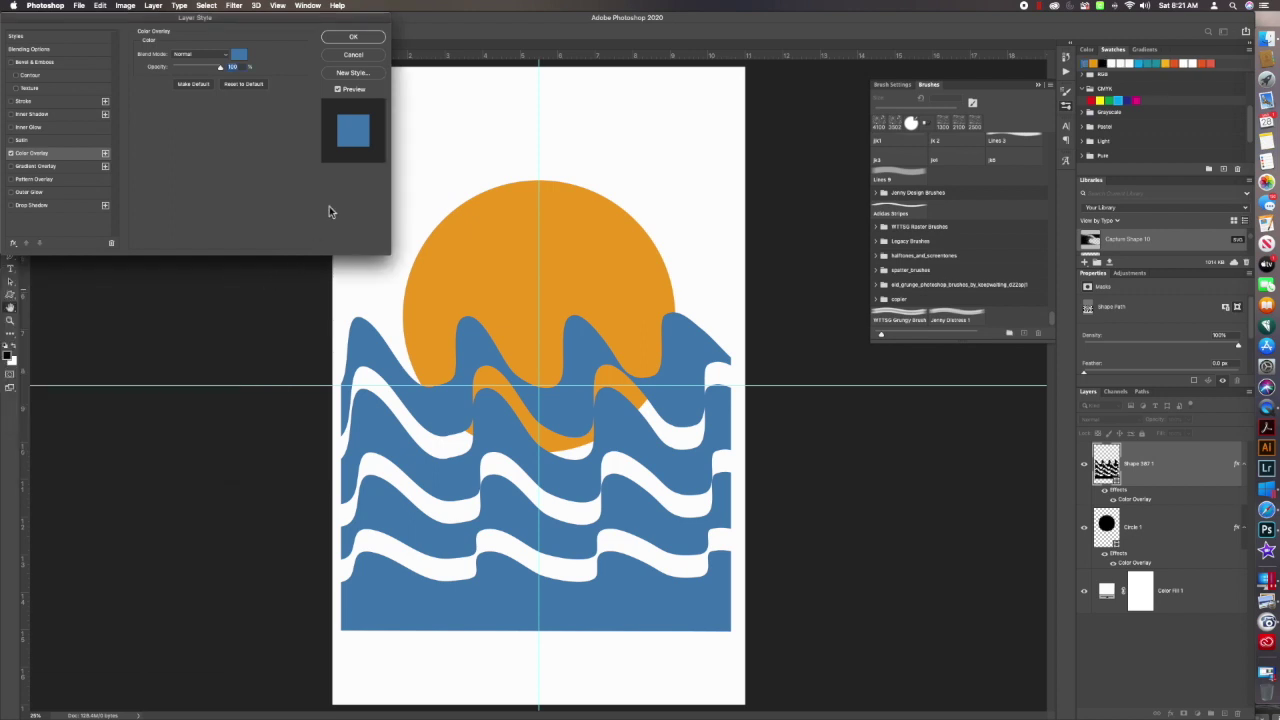
# Step: Apply the blue Color Overlay to the wave shape and deselect its layer
pyautogui.click(362, 38)
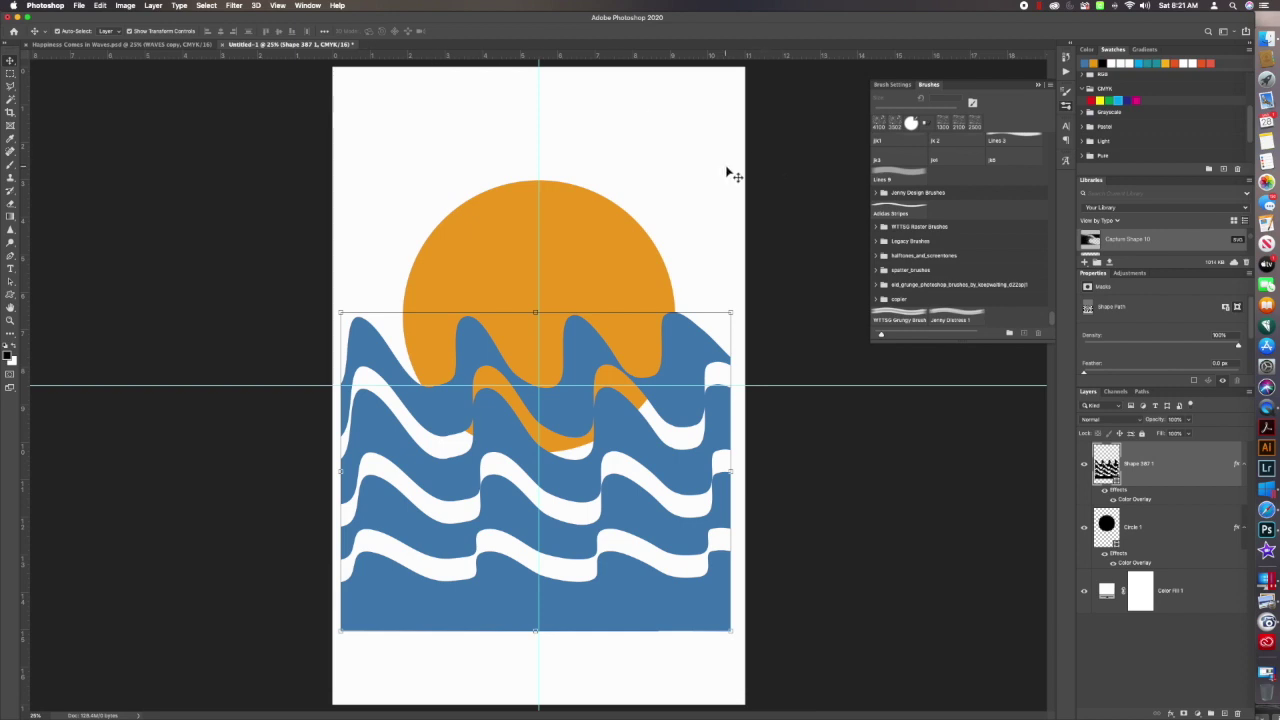
pyautogui.click(870, 474)
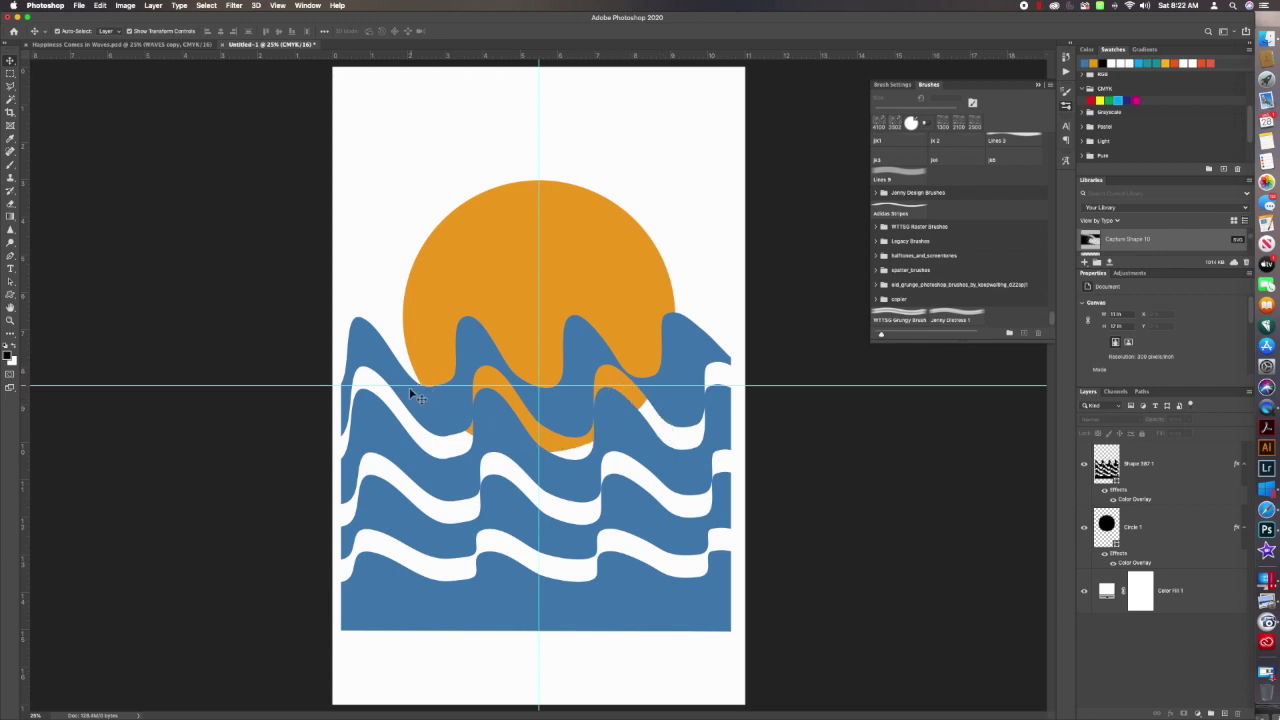
# Step: Add a layer mask to the circle layer and choose a hard round 45 px brush for painting on it
pyautogui.click(1137, 529)
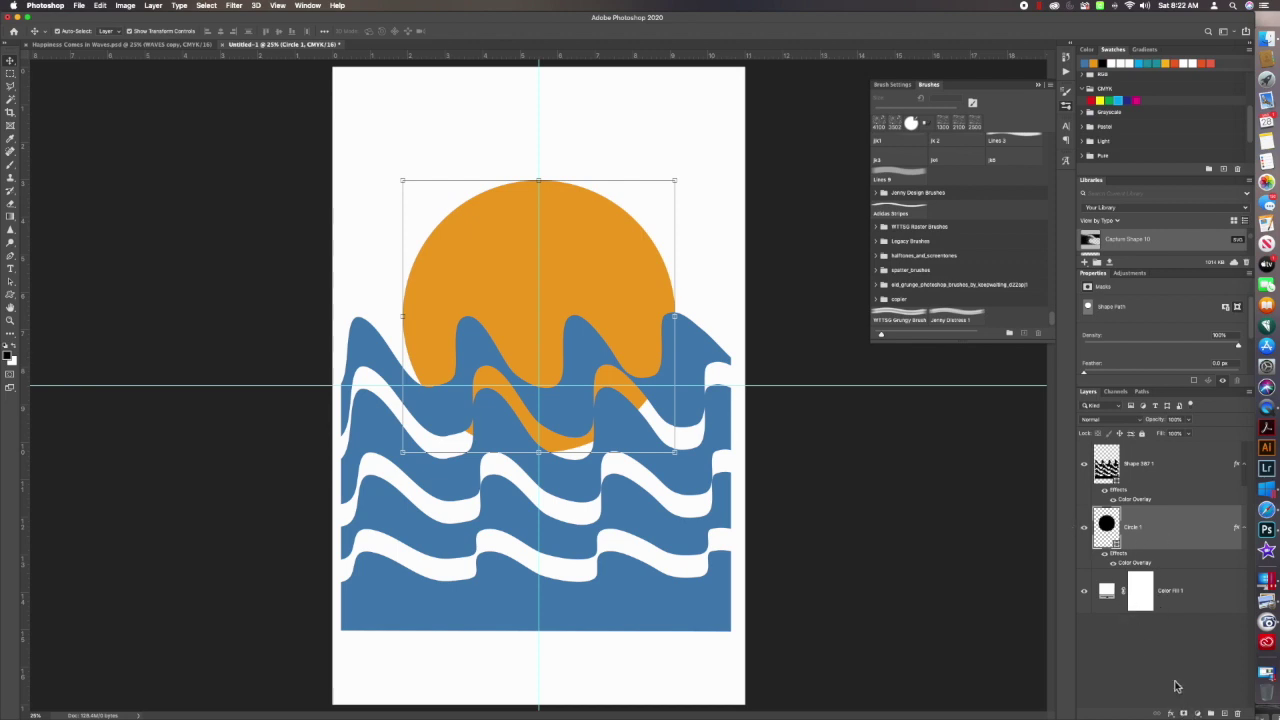
pyautogui.click(1184, 713)
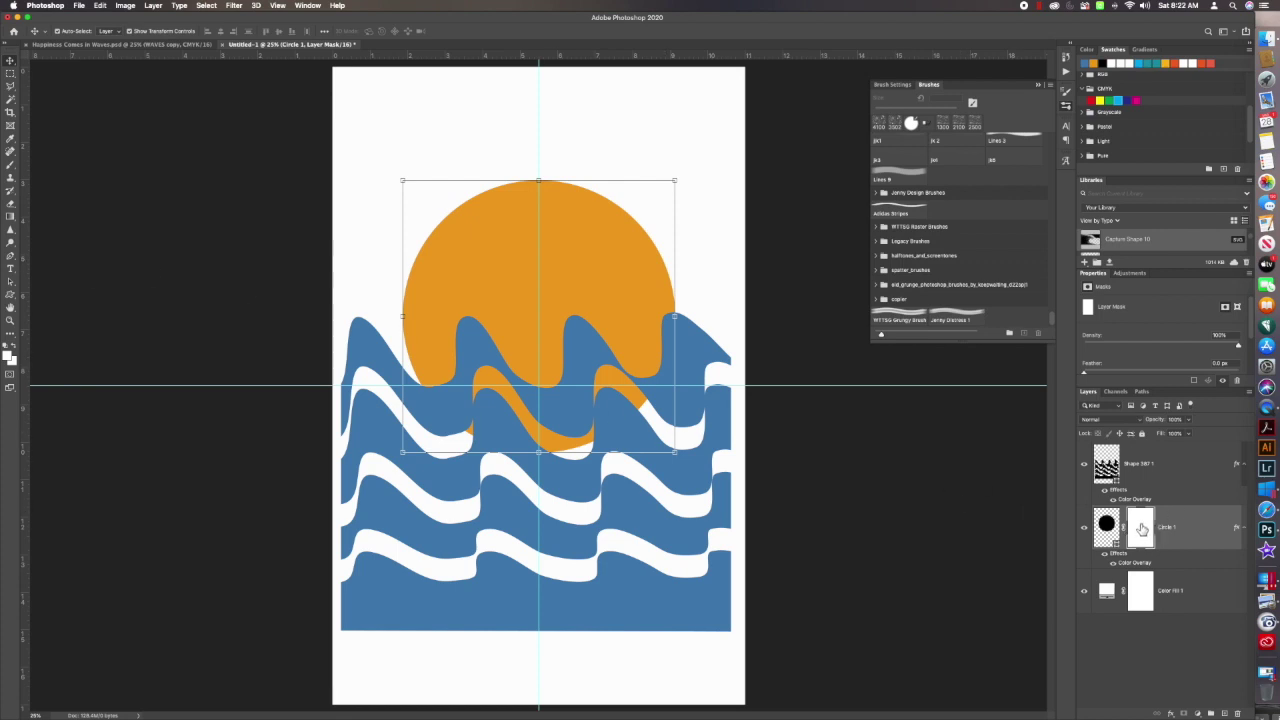
pyautogui.click(11, 166)
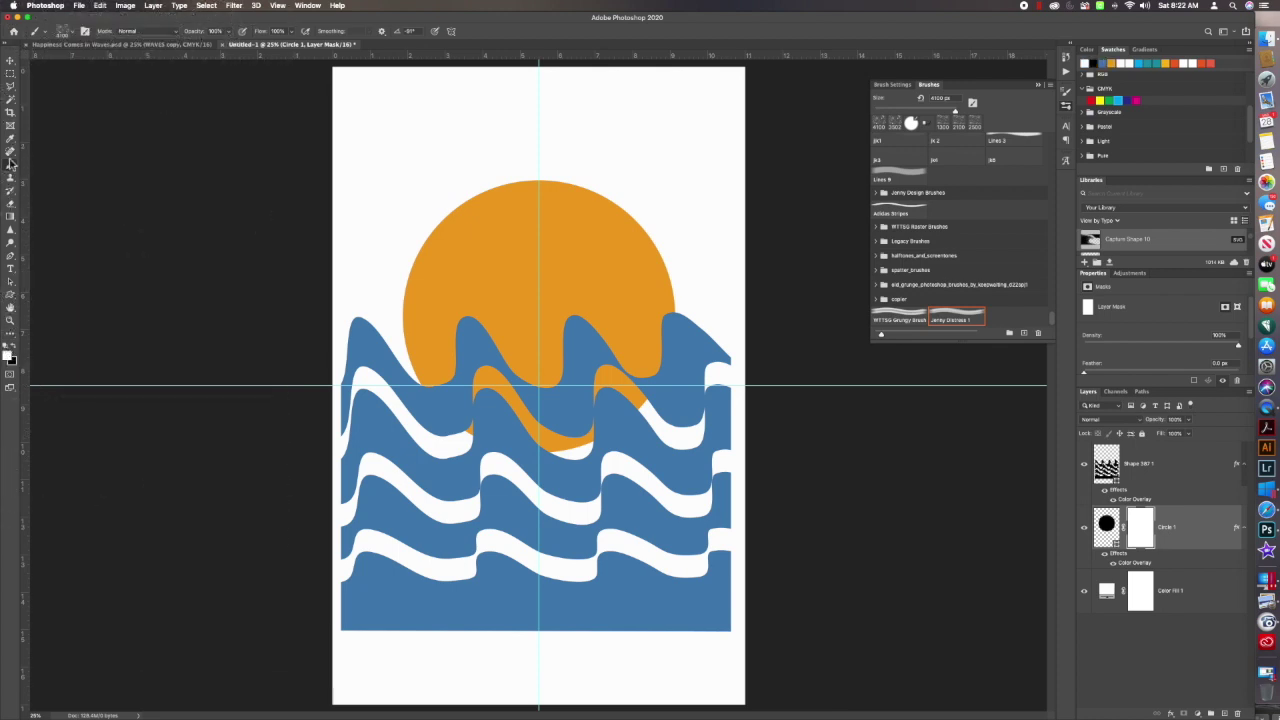
pyautogui.click(74, 35)
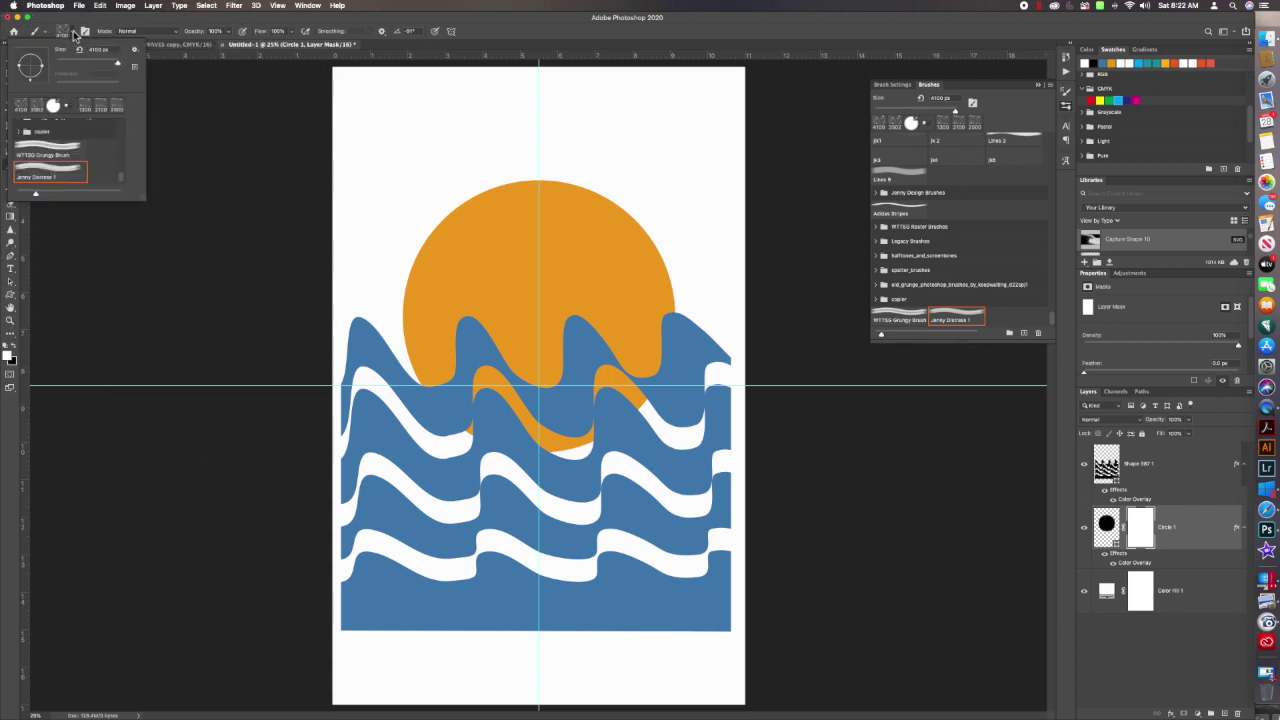
pyautogui.click(57, 111)
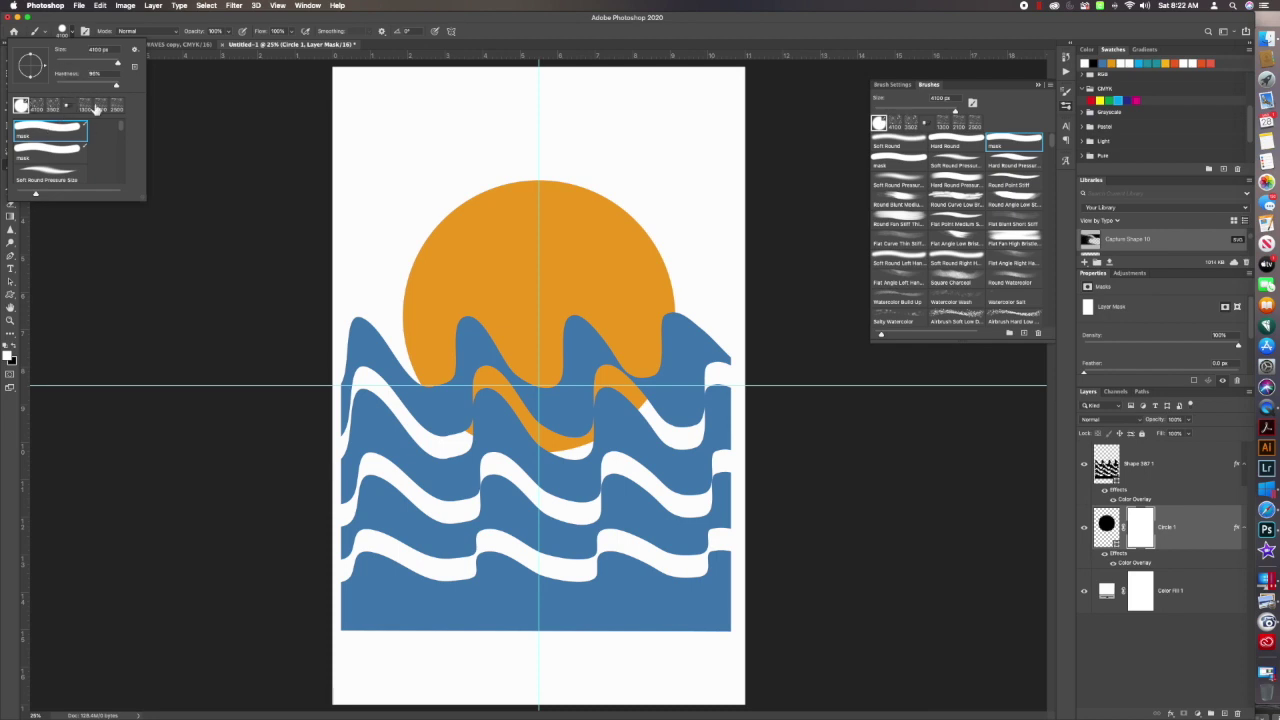
pyautogui.click(64, 31)
pyautogui.click(64, 31)
pyautogui.click(86, 32)
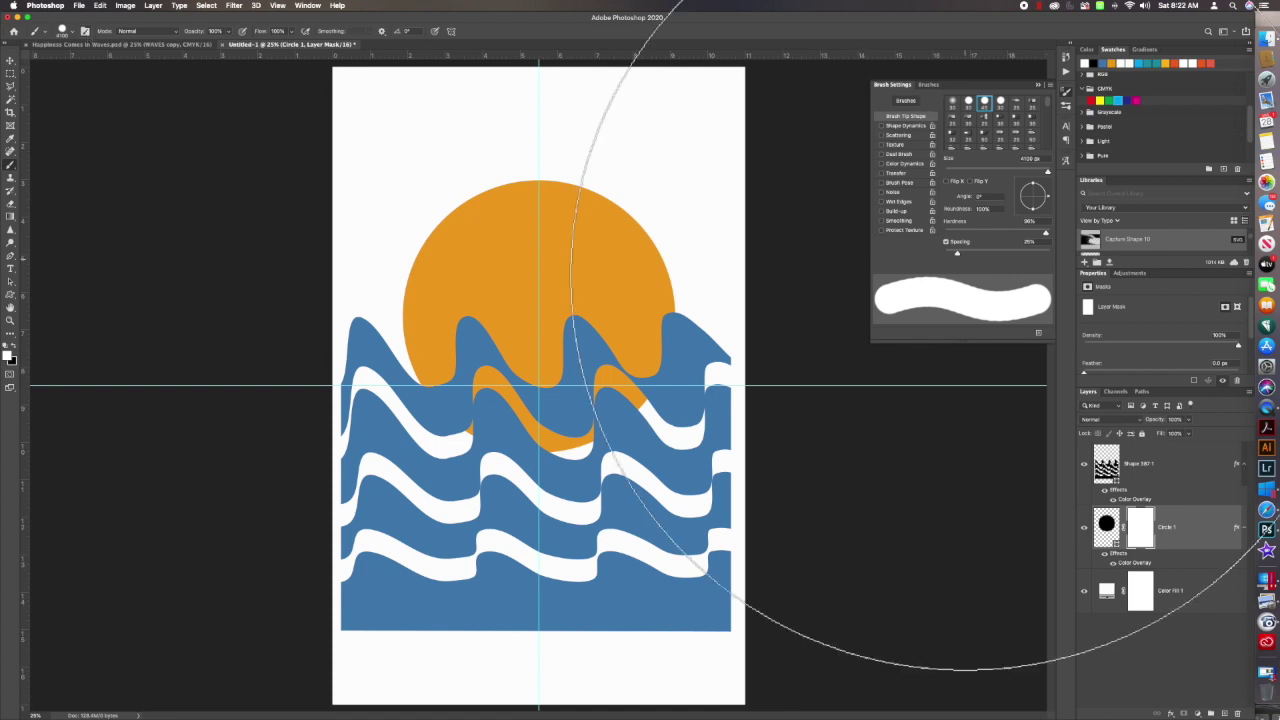
pyautogui.click(985, 103)
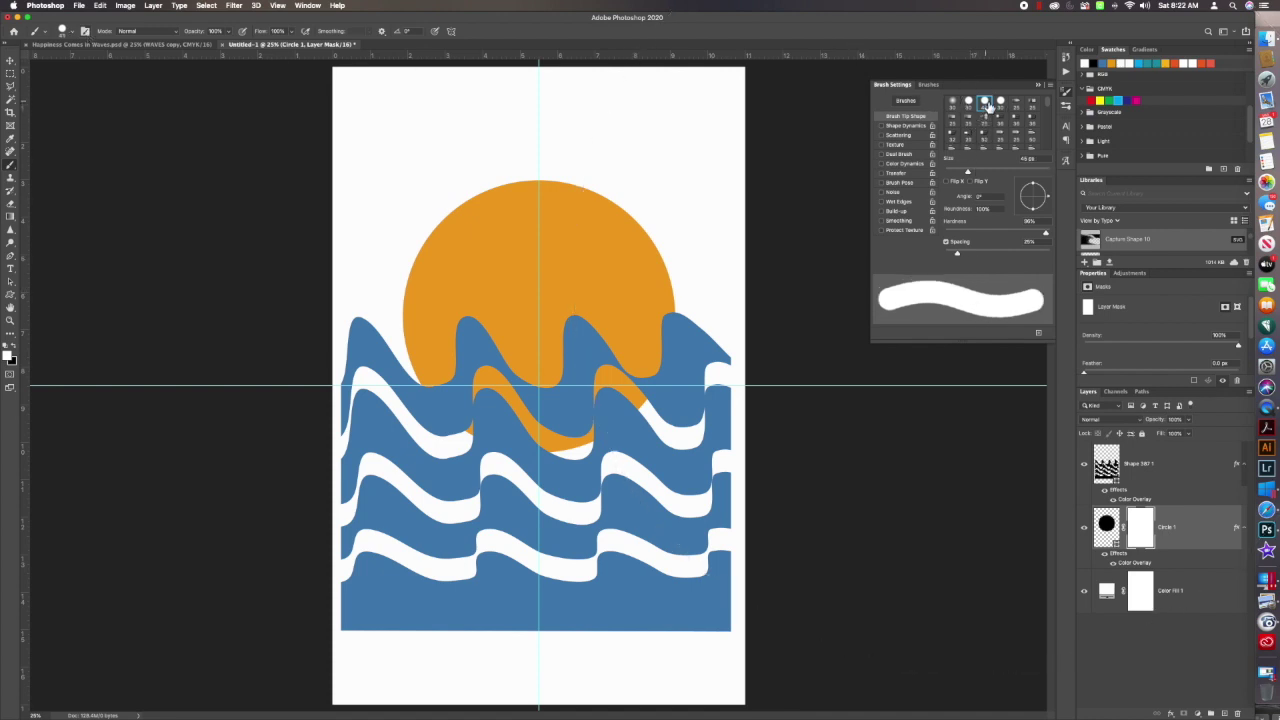
pyautogui.click(929, 85)
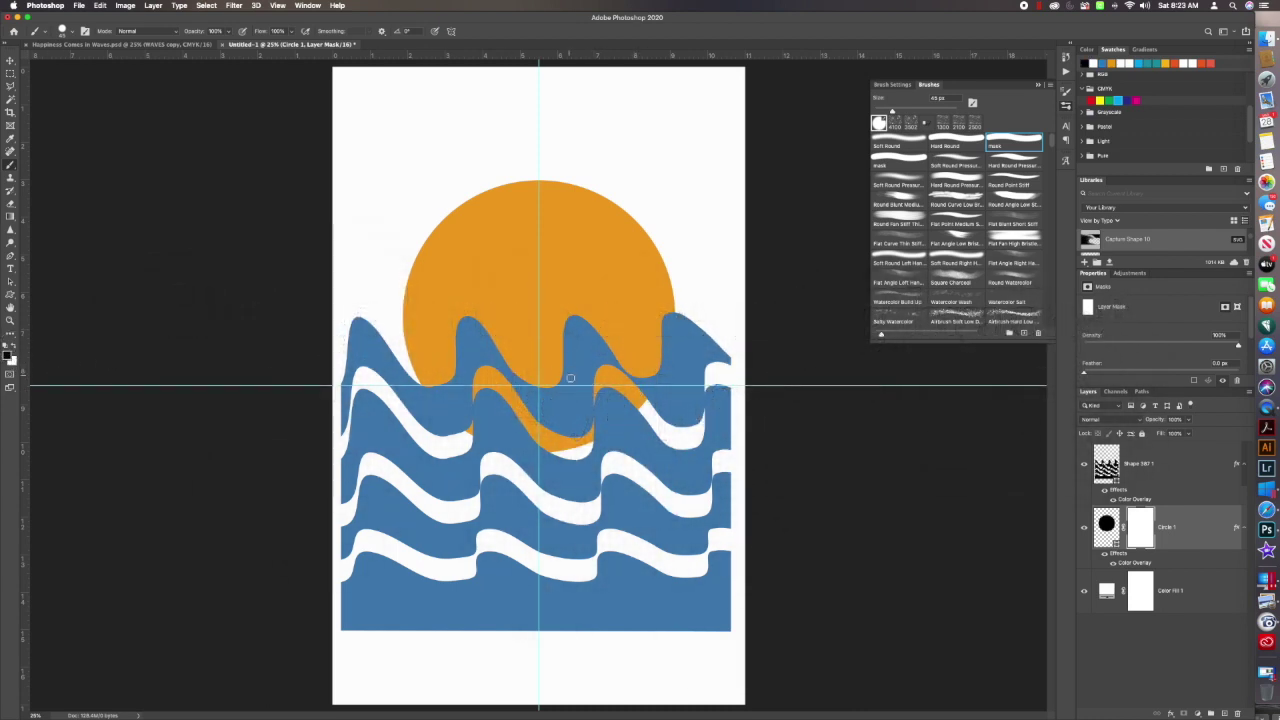
# Step: Enlarge the brush up to 200 px and paint black on the circle's mask to hide the orange inside the wave gaps
pyautogui.press(']')
pyautogui.press(']')
pyautogui.press(']')
pyautogui.moveTo(588, 374); pyautogui.dragTo(636, 402)
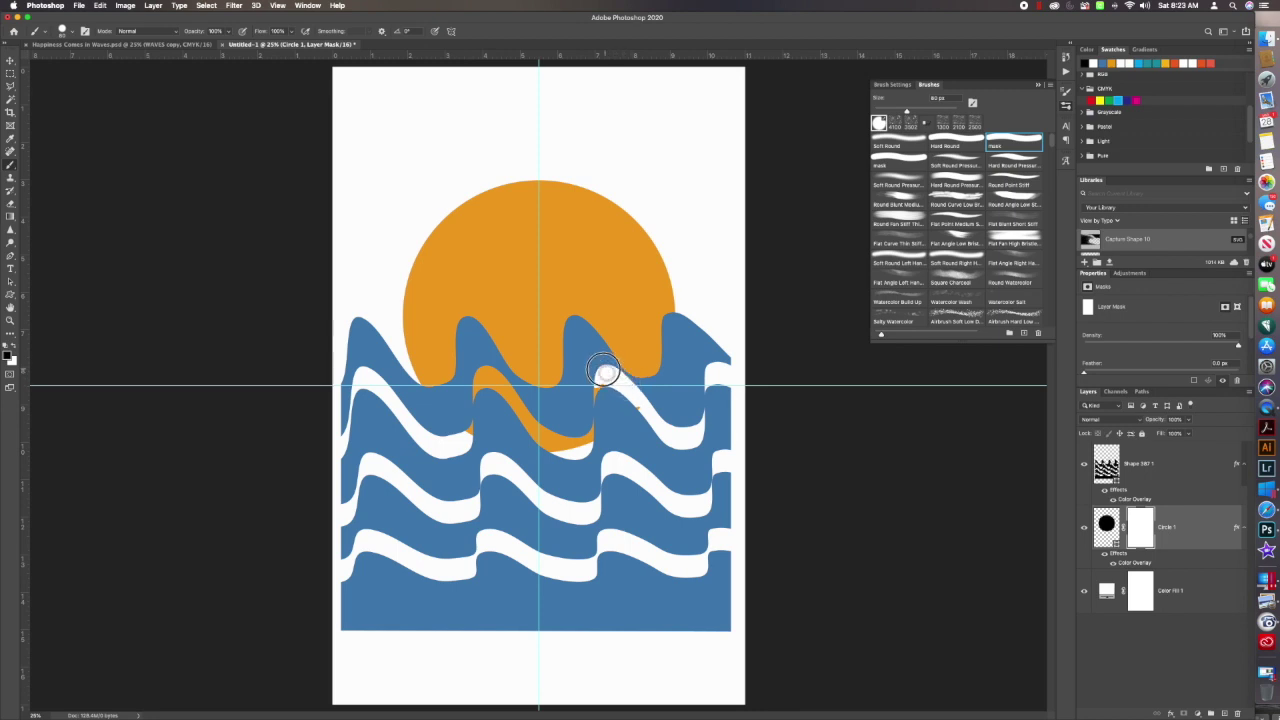
pyautogui.moveTo(571, 443)
pyautogui.mouseDown()
pyautogui.moveTo(490, 407)
pyautogui.moveTo(472, 379)
pyautogui.moveTo(503, 377)
pyautogui.moveTo(482, 369)
pyautogui.moveTo(515, 395)
pyautogui.mouseUp()
pyautogui.press(']')
pyautogui.press(']')
pyautogui.moveTo(600, 443)
pyautogui.mouseDown()
pyautogui.moveTo(529, 423)
pyautogui.moveTo(503, 387)
pyautogui.moveTo(486, 387)
pyautogui.moveTo(452, 428)
pyautogui.moveTo(481, 391)
pyautogui.moveTo(549, 435)
pyautogui.moveTo(617, 429)
pyautogui.moveTo(605, 383)
pyautogui.moveTo(632, 412)
pyautogui.moveTo(704, 425)
pyautogui.moveTo(729, 412)
pyautogui.moveTo(611, 386)
pyautogui.mouseUp()
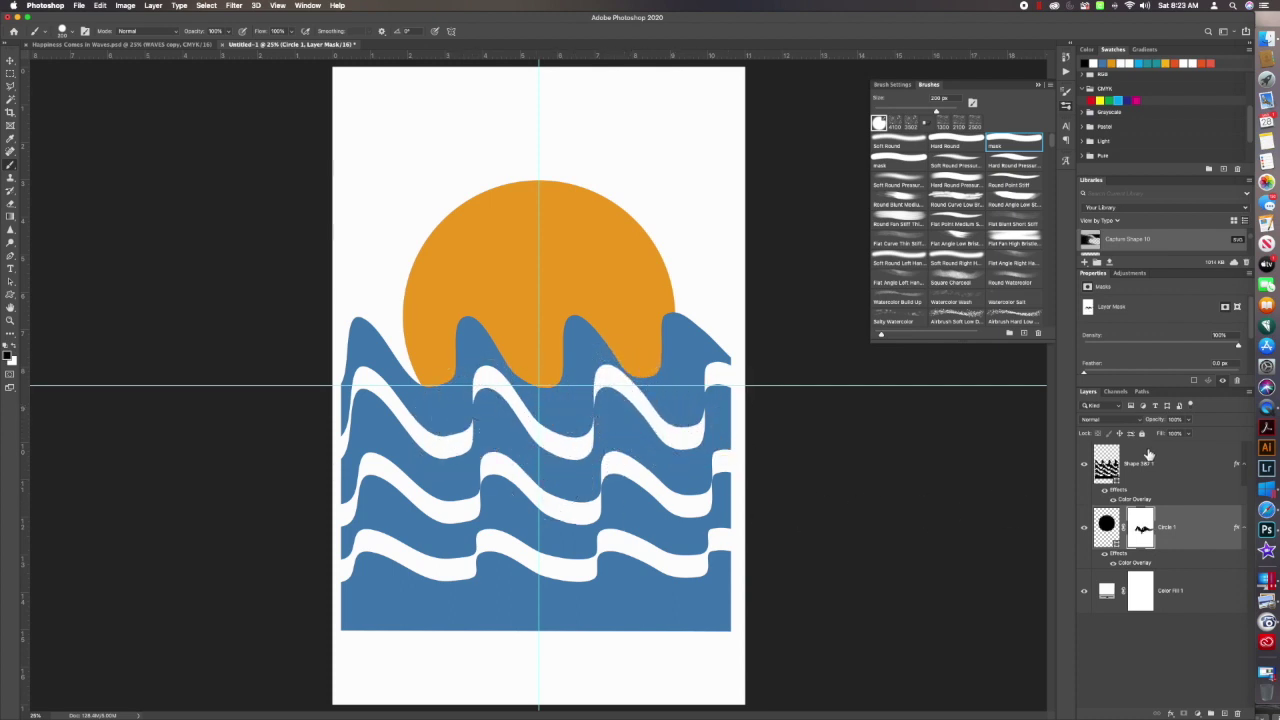
# Step: Move the wave and circle layers up together, scale them down to about 97%, and apply the transform
pyautogui.click(1168, 467)
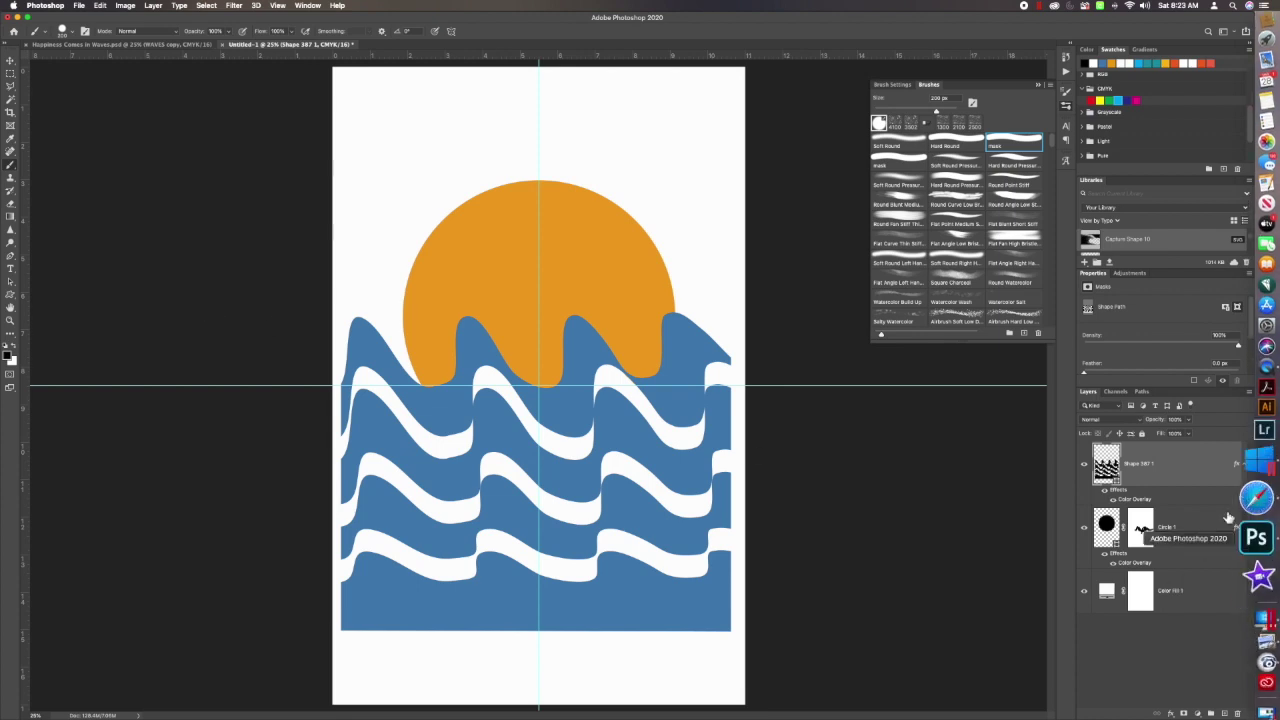
pyautogui.keyDown('shift'); pyautogui.click(1195, 528); pyautogui.keyUp('shift')
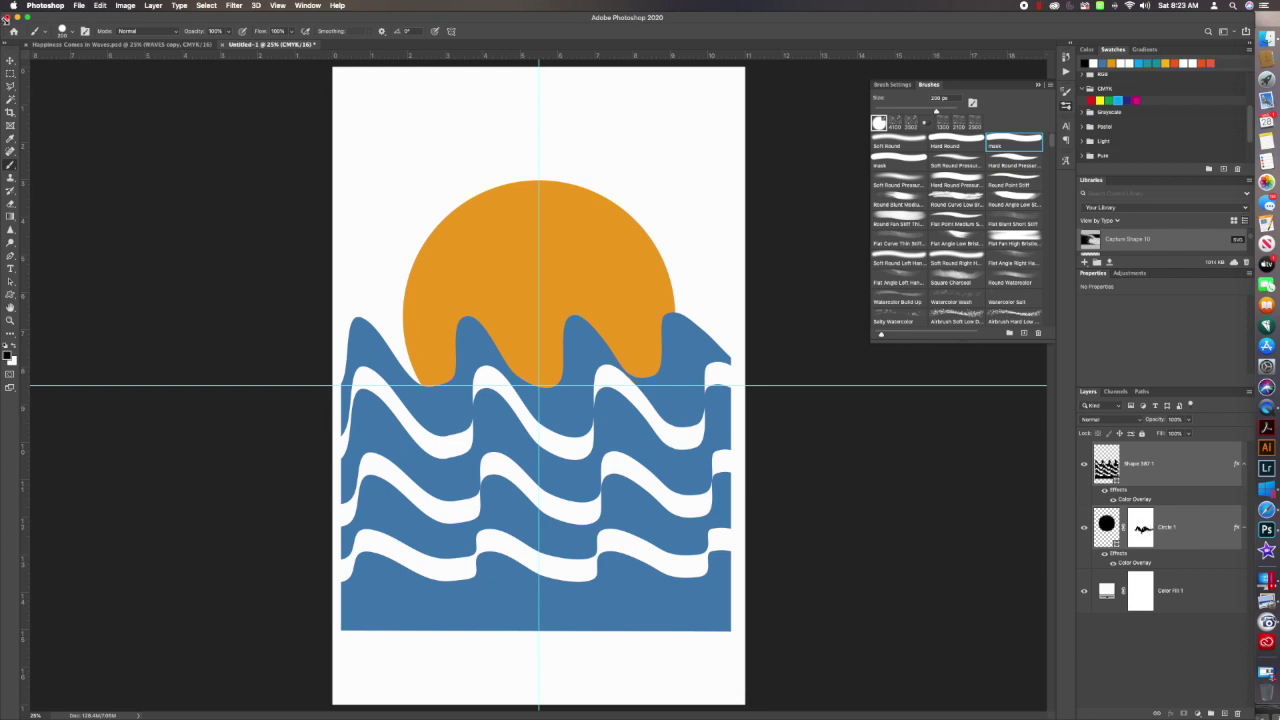
pyautogui.click(10, 61)
pyautogui.moveTo(563, 418); pyautogui.dragTo(568, 390)
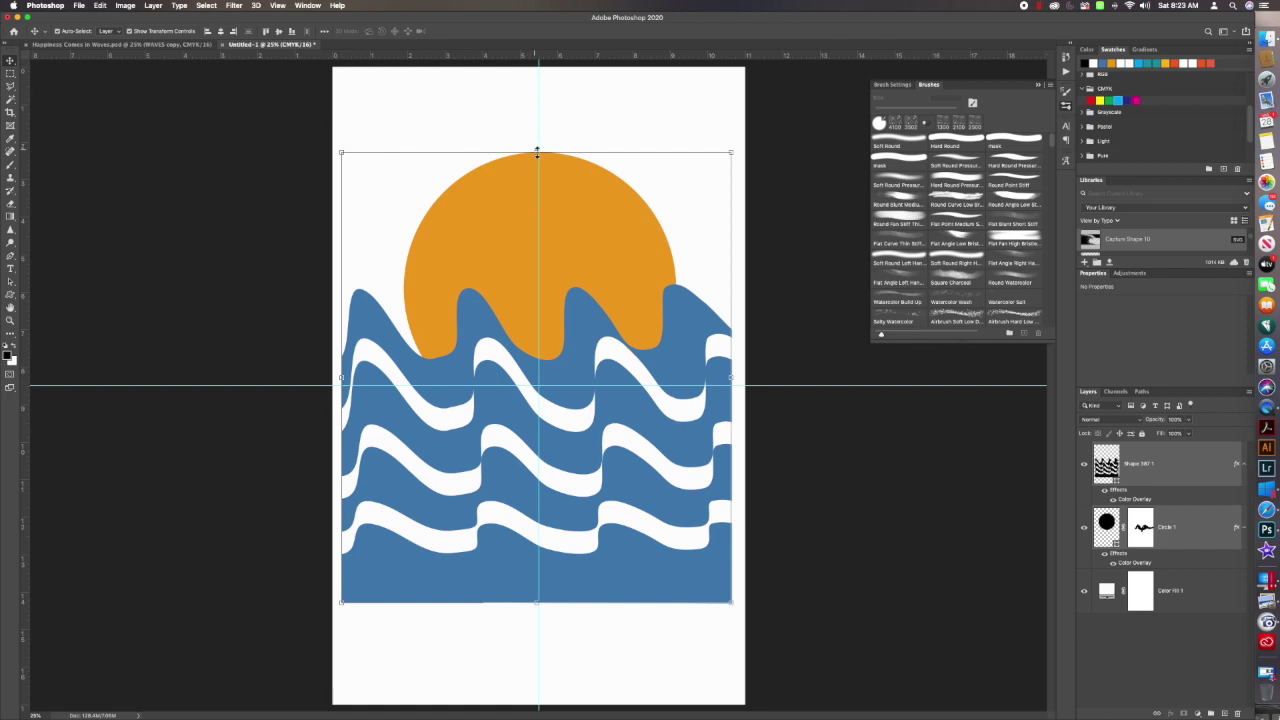
pyautogui.moveTo(538, 153); pyautogui.dragTo(538, 166)
pyautogui.press('Return')
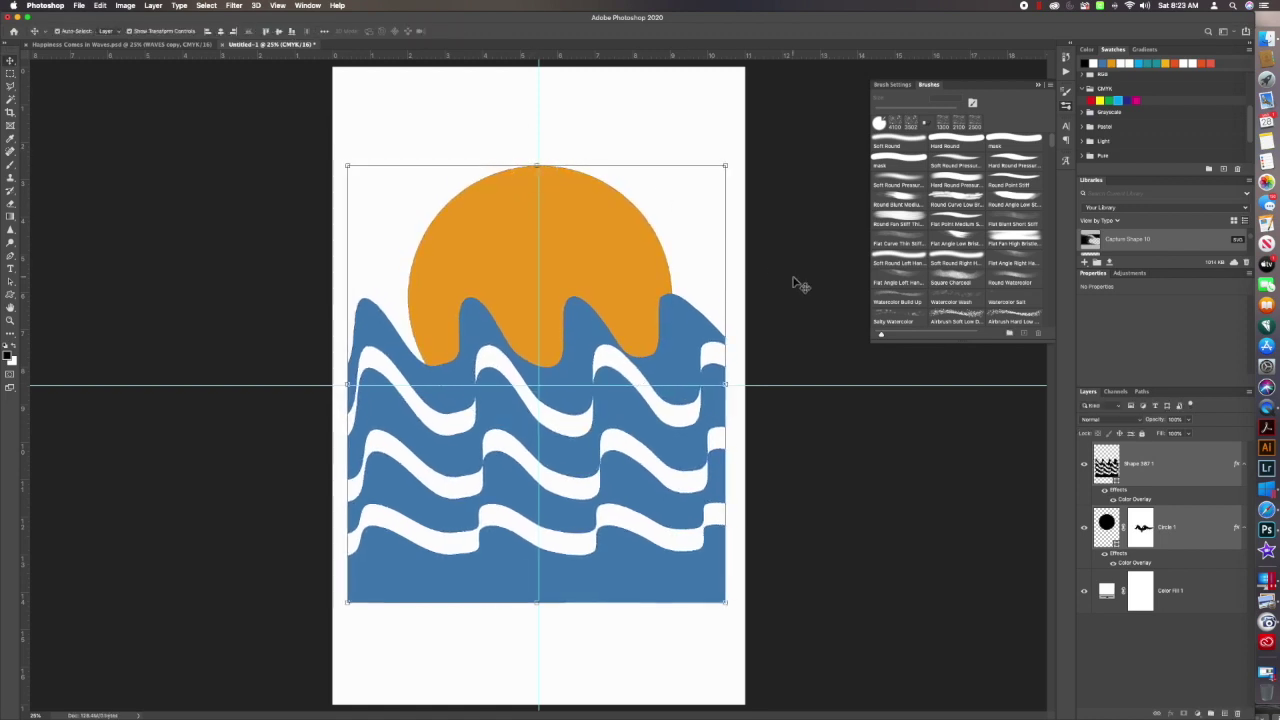
# Step: Add the text "Happiness" at 200 pt along the circle's path, centered over the top of the sun
pyautogui.click(11, 273)
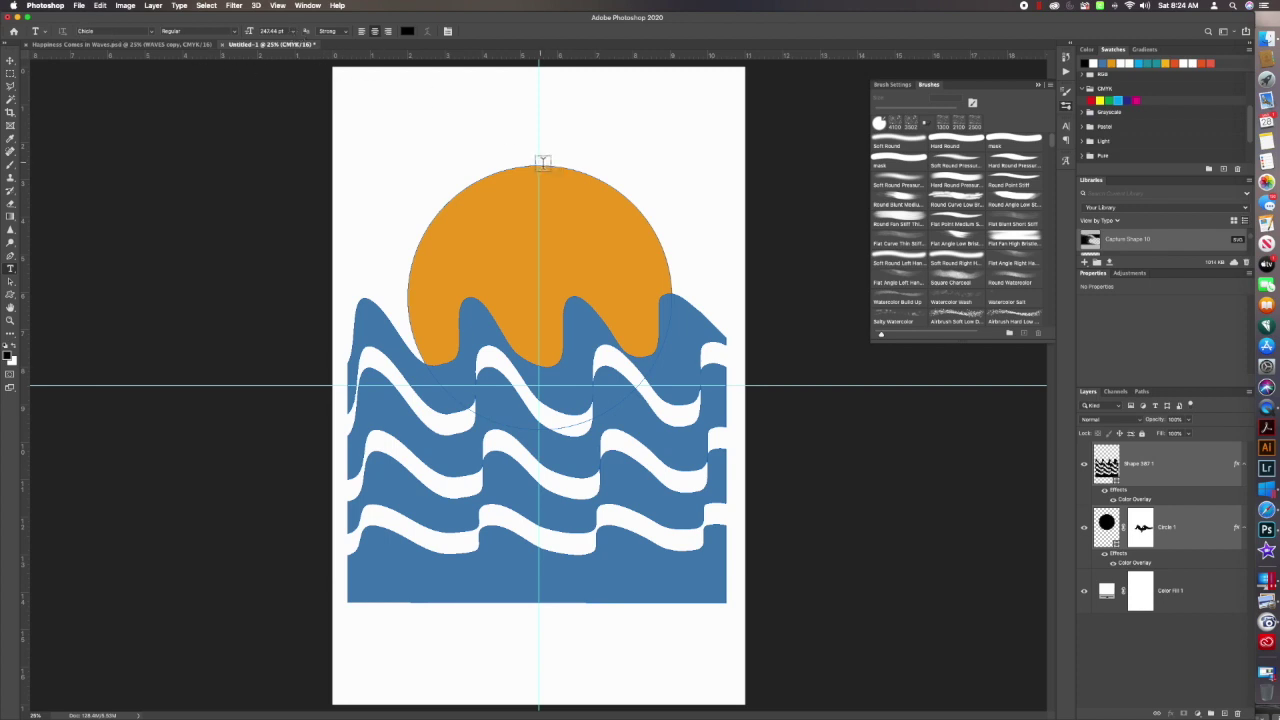
pyautogui.click(262, 31)
pyautogui.click(1107, 465)
pyautogui.click(1106, 525)
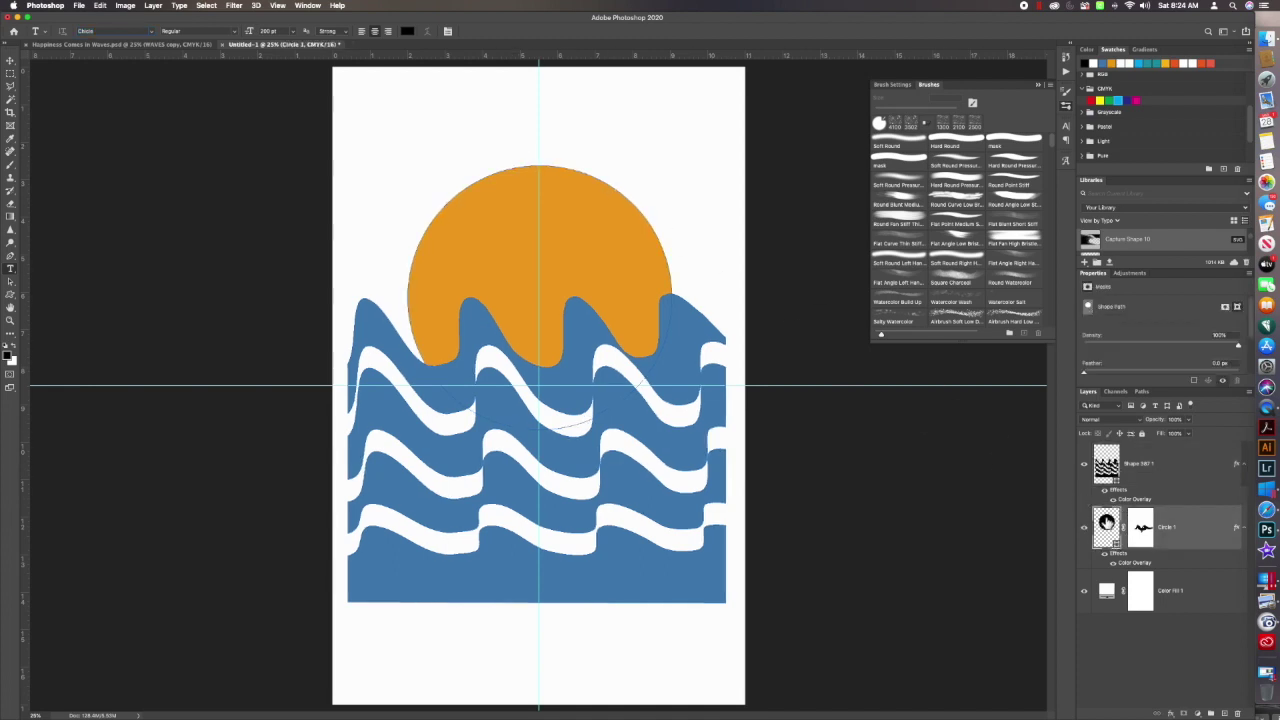
pyautogui.click(541, 165)
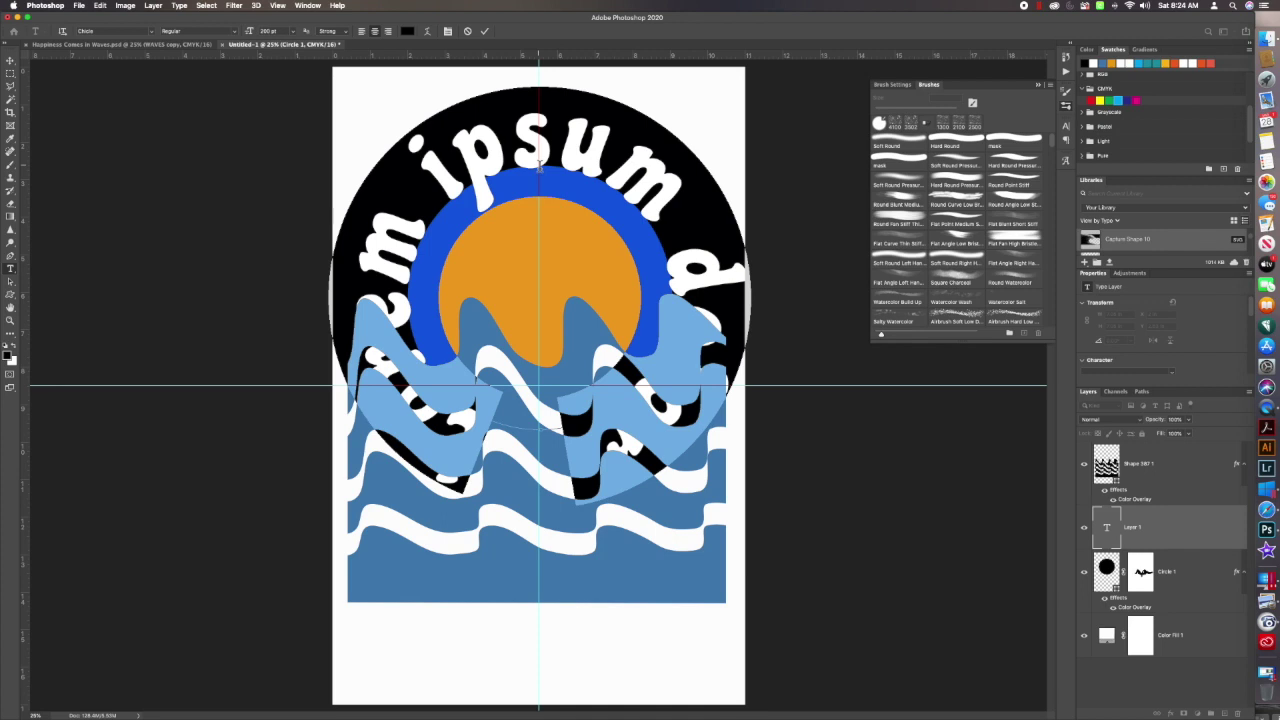
pyautogui.write('Ha')
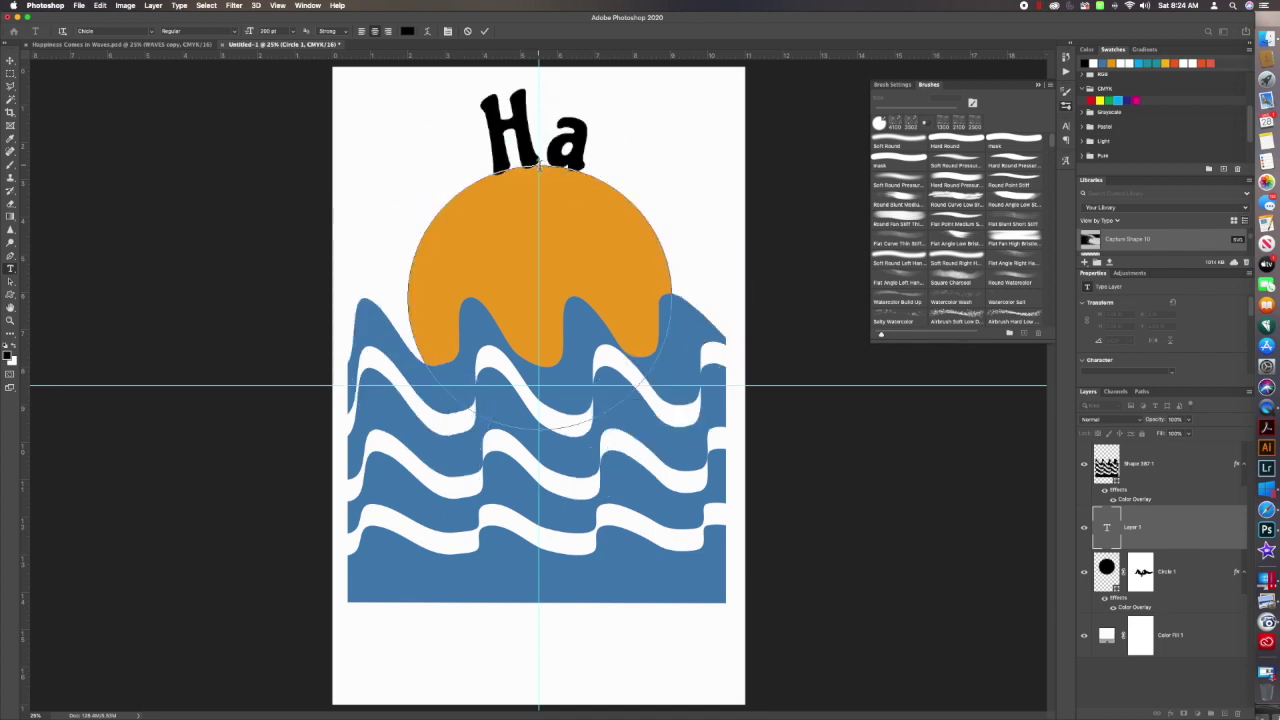
pyautogui.write('ppiness')
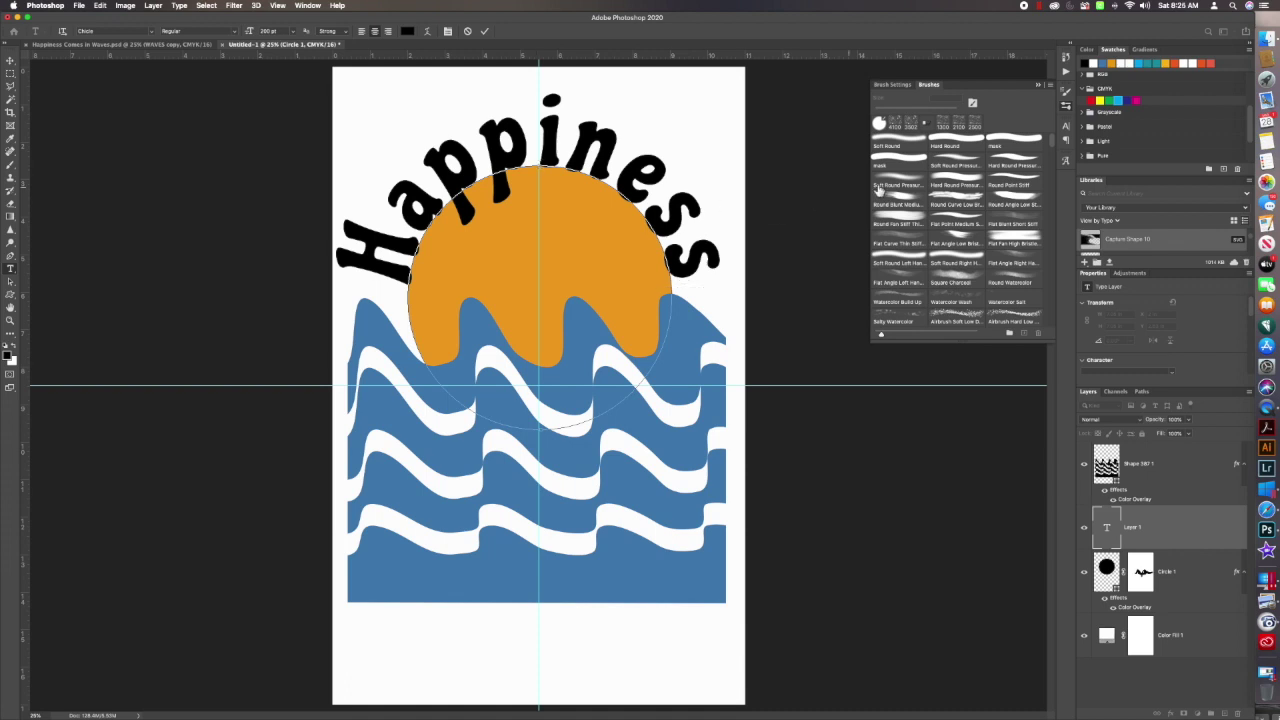
# Step: Show the character settings and reduce the font size of the "Happiness" text to 191 pt
pyautogui.click(179, 6)
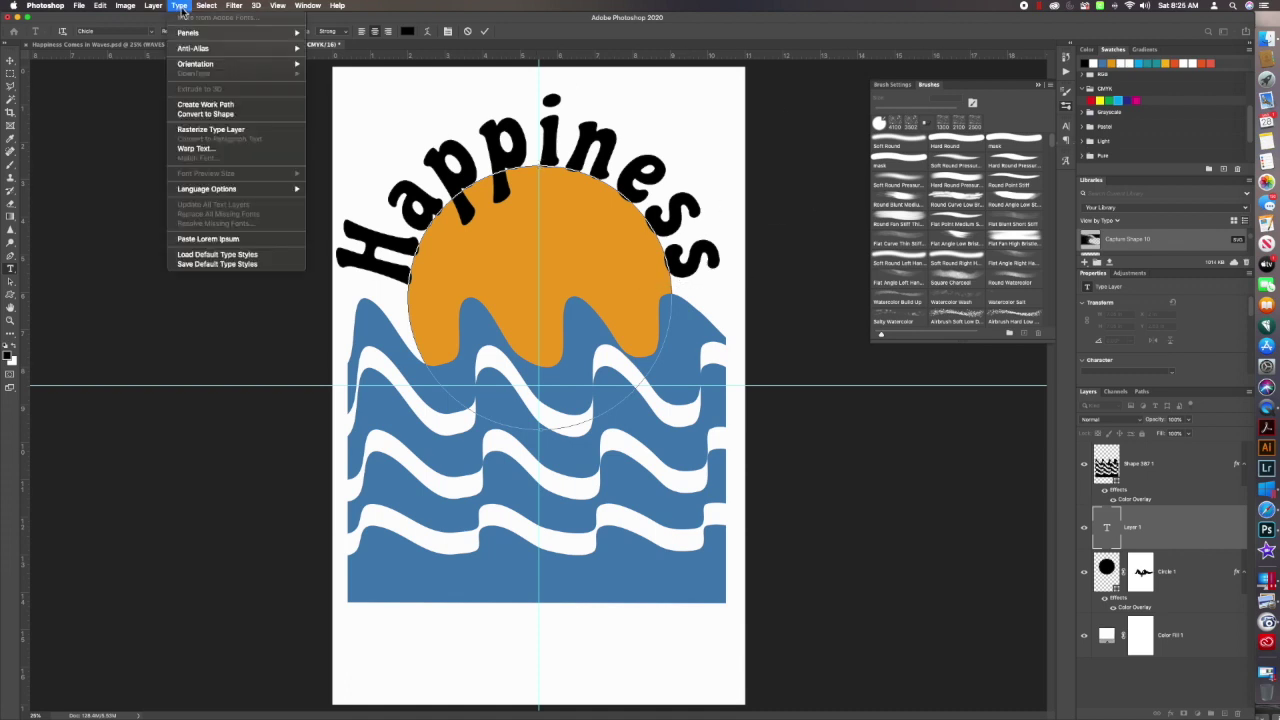
pyautogui.moveTo(186, 33)
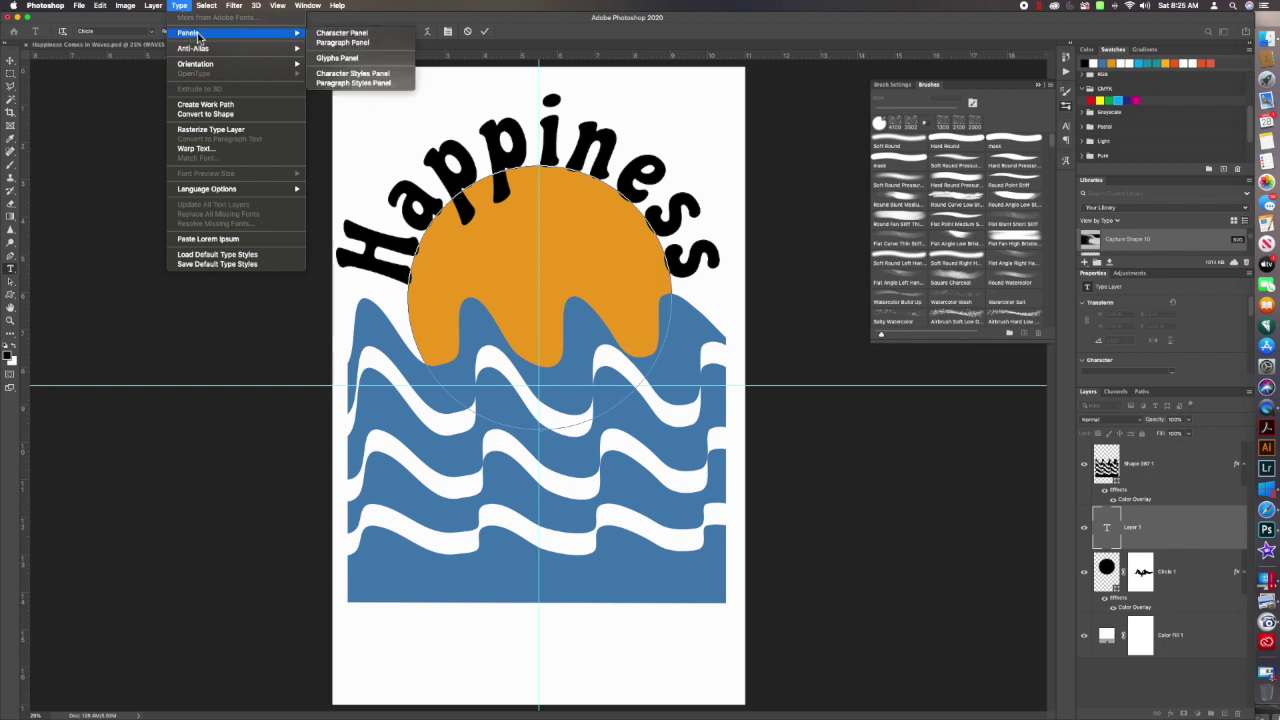
pyautogui.click(355, 34)
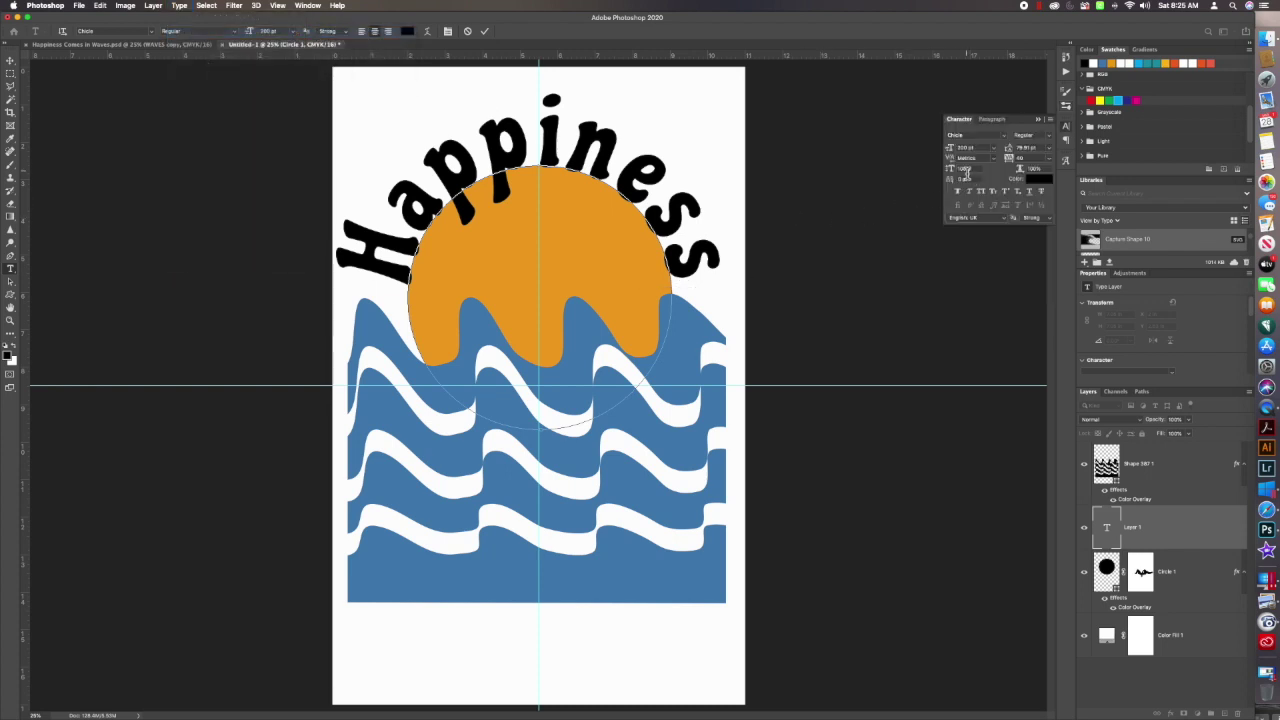
pyautogui.moveTo(951, 150)
pyautogui.mouseDown()
pyautogui.moveTo(931, 150)
pyautogui.moveTo(944, 150)
pyautogui.mouseUp()
pyautogui.doubleClick(432, 200)
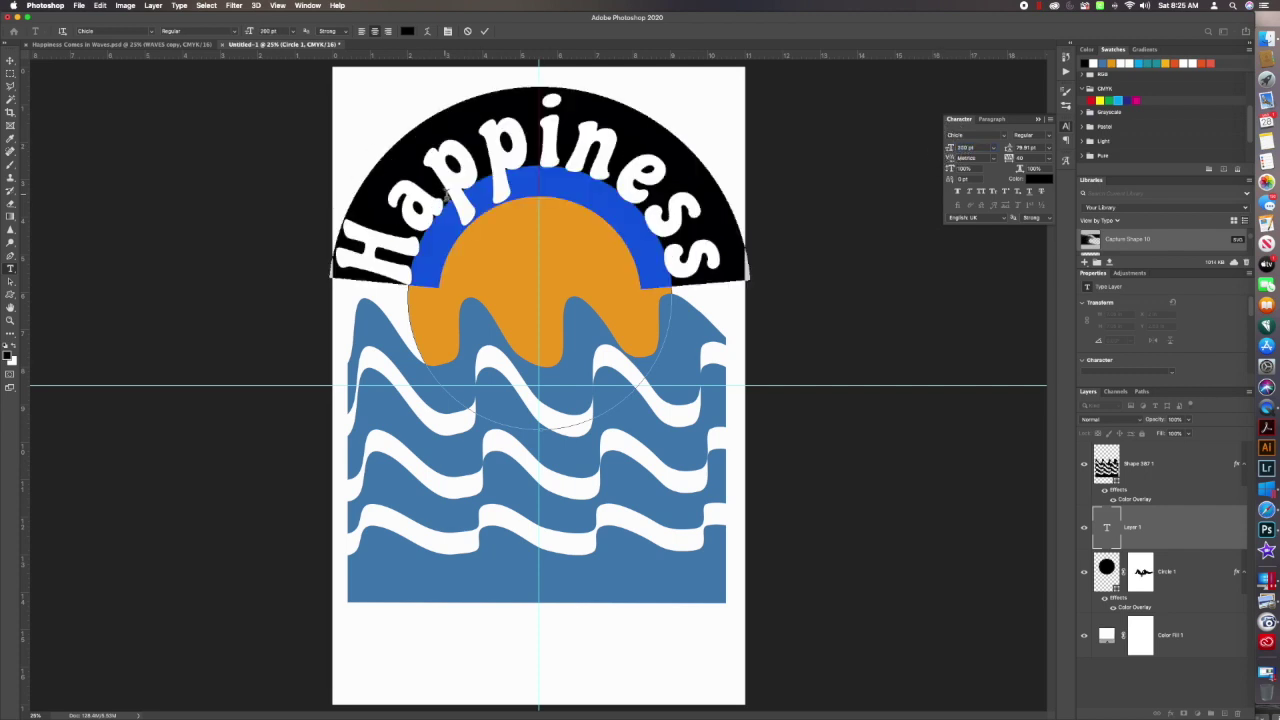
pyautogui.moveTo(951, 150); pyautogui.dragTo(946, 151)
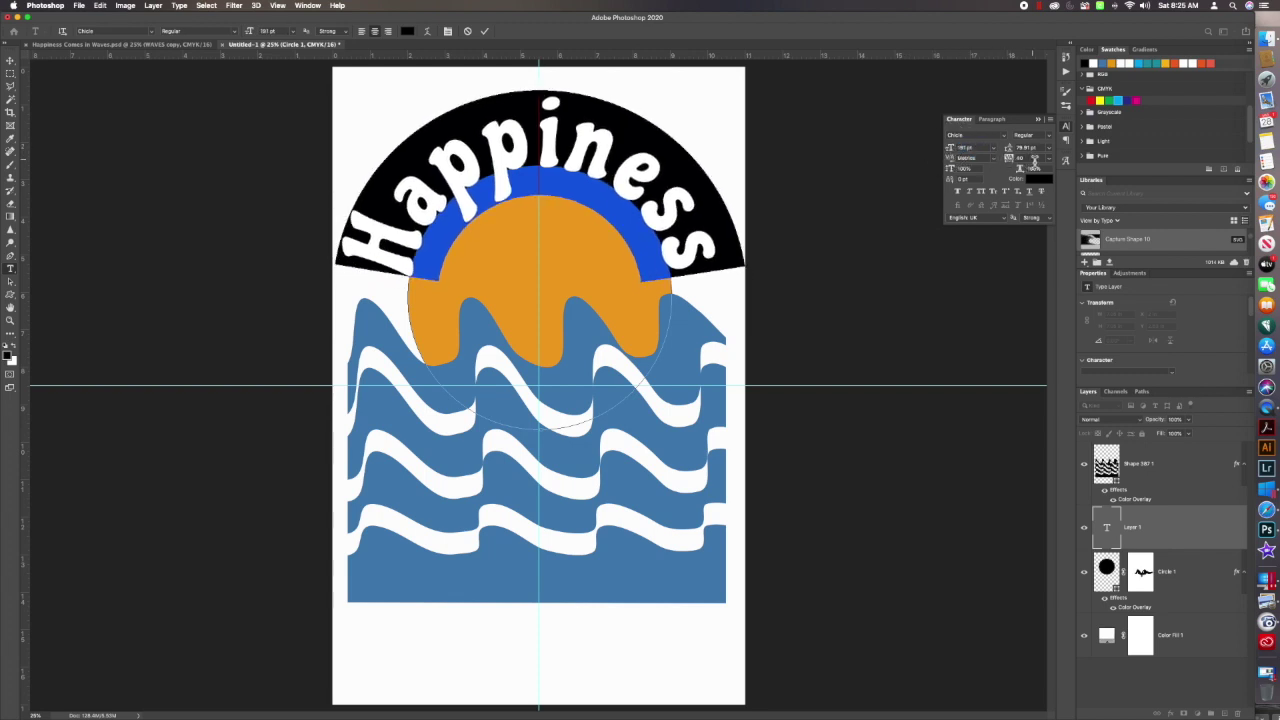
# Step: Set the tracking of the "Happiness" text to 10
pyautogui.moveTo(1010, 160); pyautogui.dragTo(1019, 164)
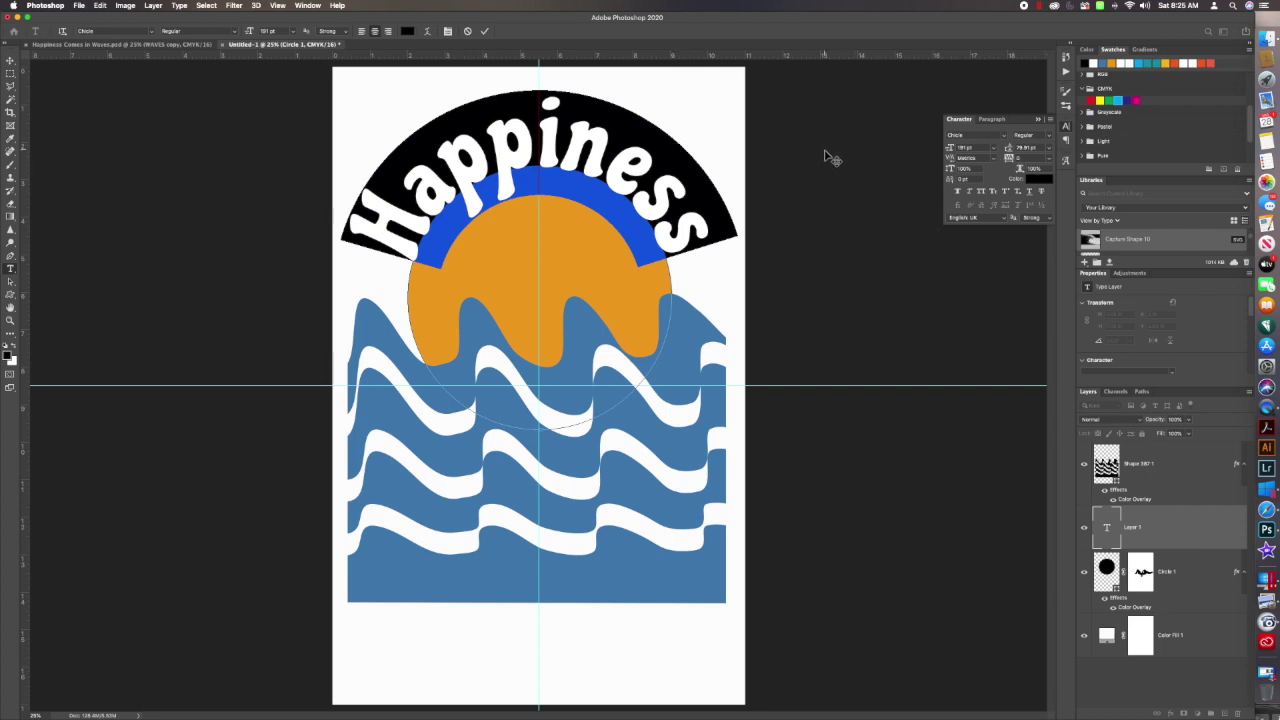
pyautogui.click(1016, 160)
pyautogui.write('10')
pyautogui.press('Tab')
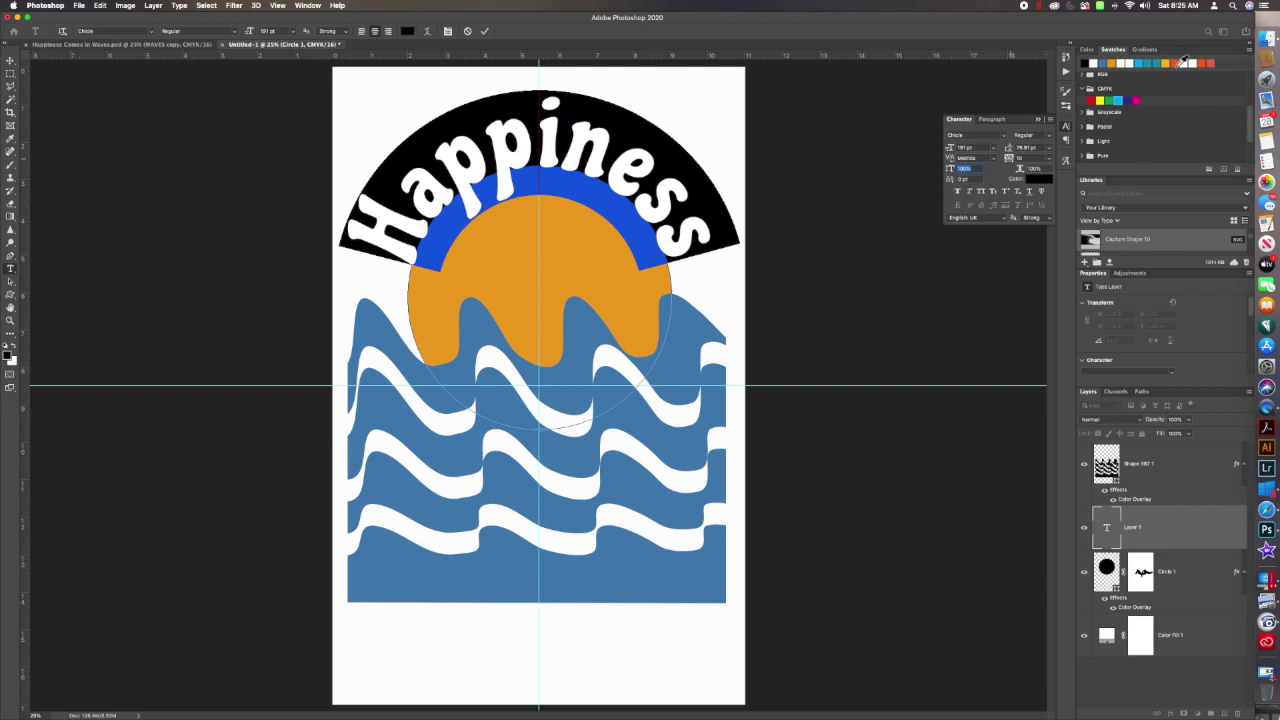
# Step: Color the "Happiness" text orange-red, #f26522, and commit the text
pyautogui.click(1178, 63)
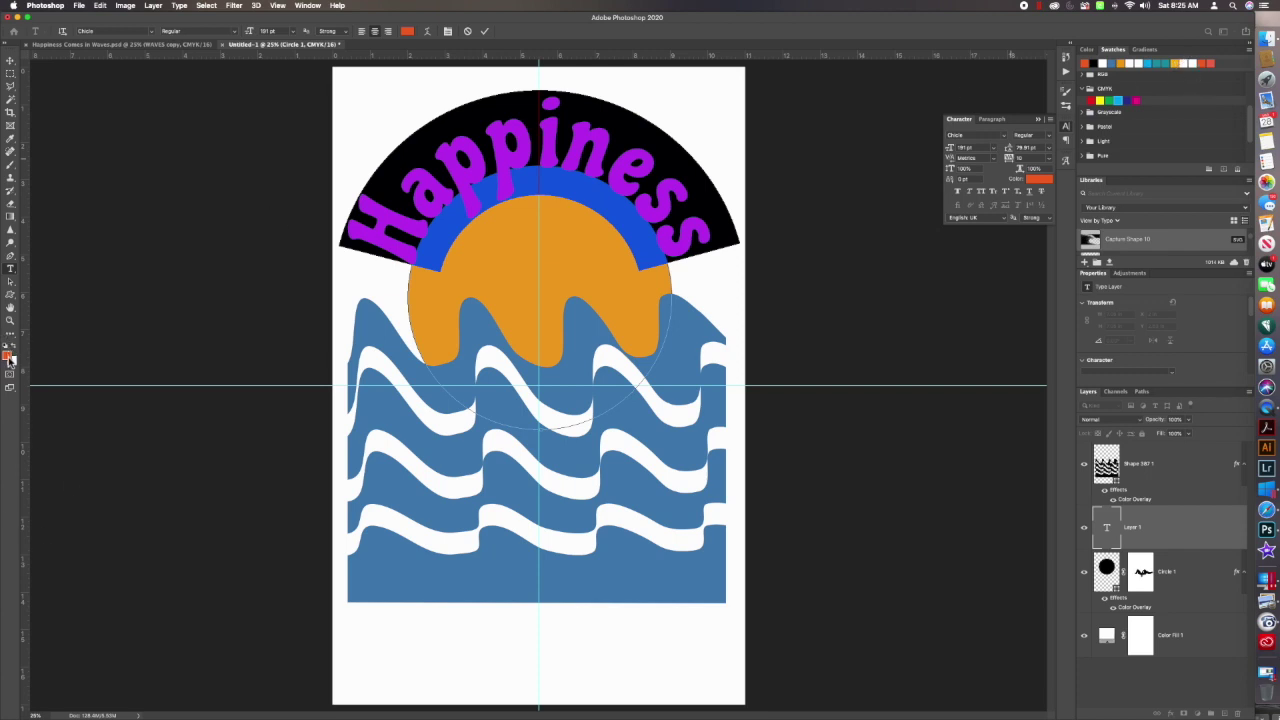
pyautogui.click(9, 358)
pyautogui.click(169, 333)
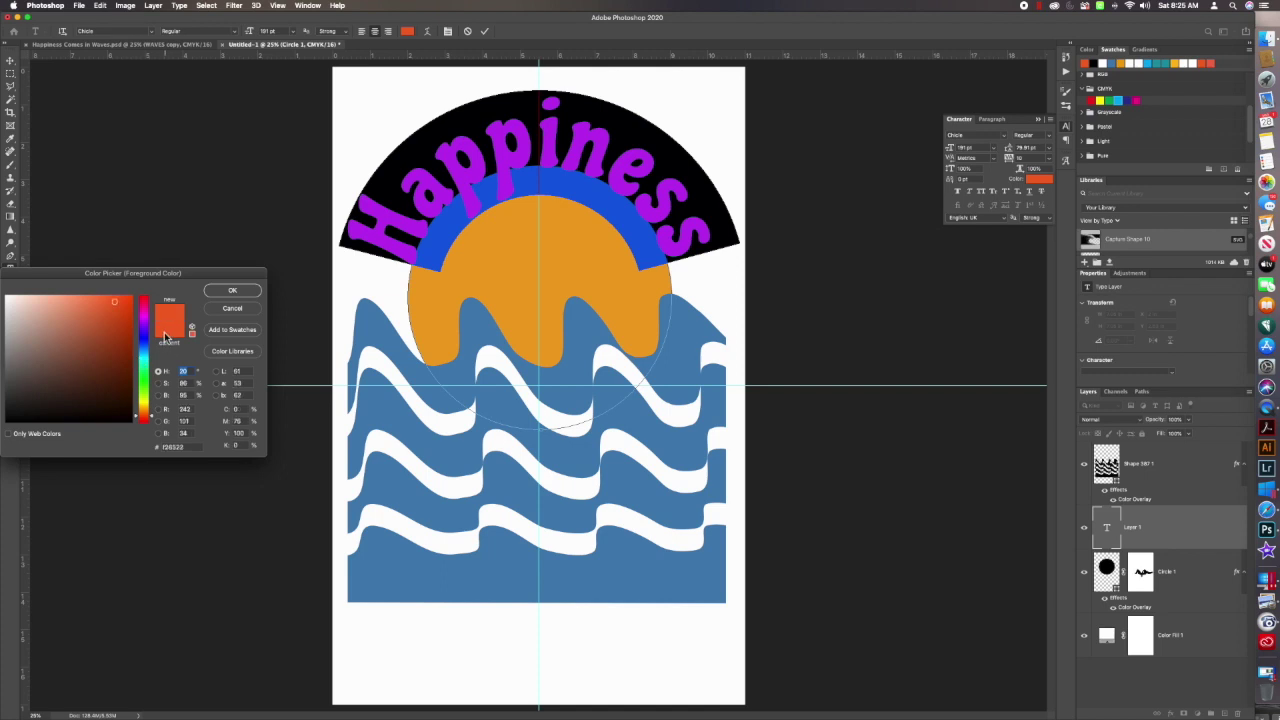
pyautogui.click(232, 292)
pyautogui.click(10, 61)
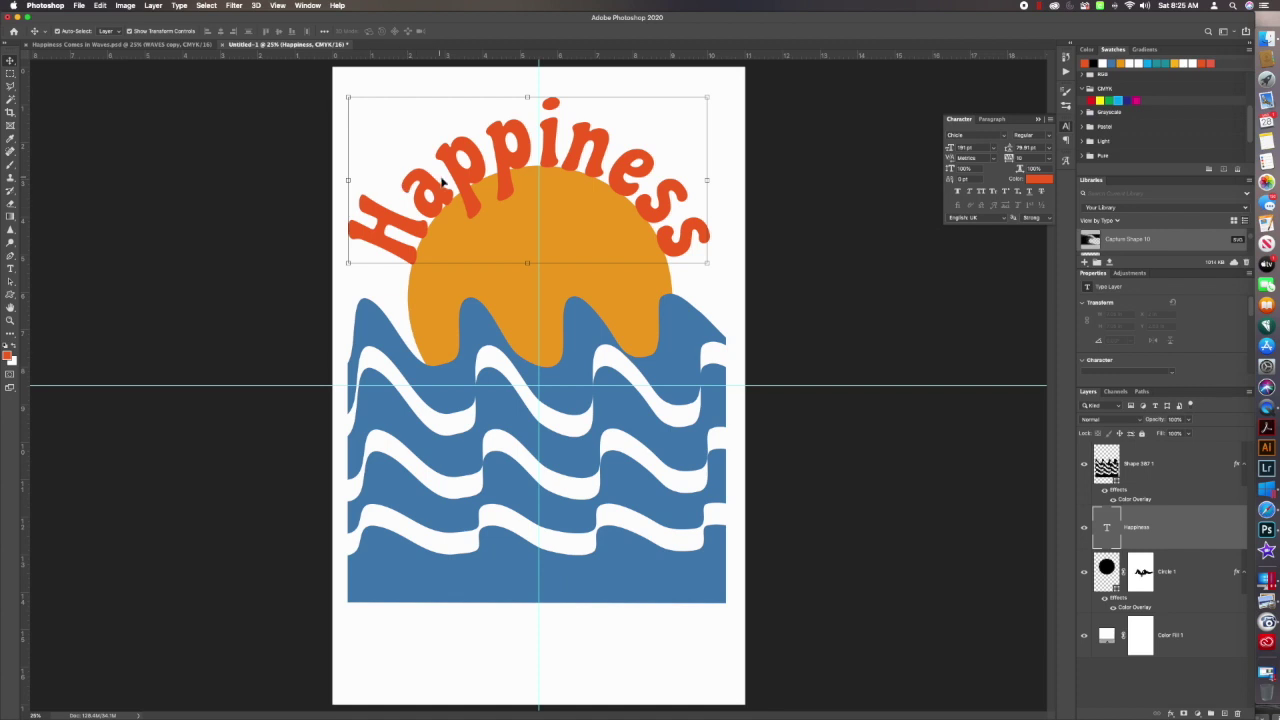
# Step: Raise the baseline shift of the "Happiness" text slightly to lift the letters off the sun's edge, and deselect the layer
pyautogui.click(951, 181)
pyautogui.moveTo(951, 181); pyautogui.dragTo(960, 186)
pyautogui.click(903, 200)
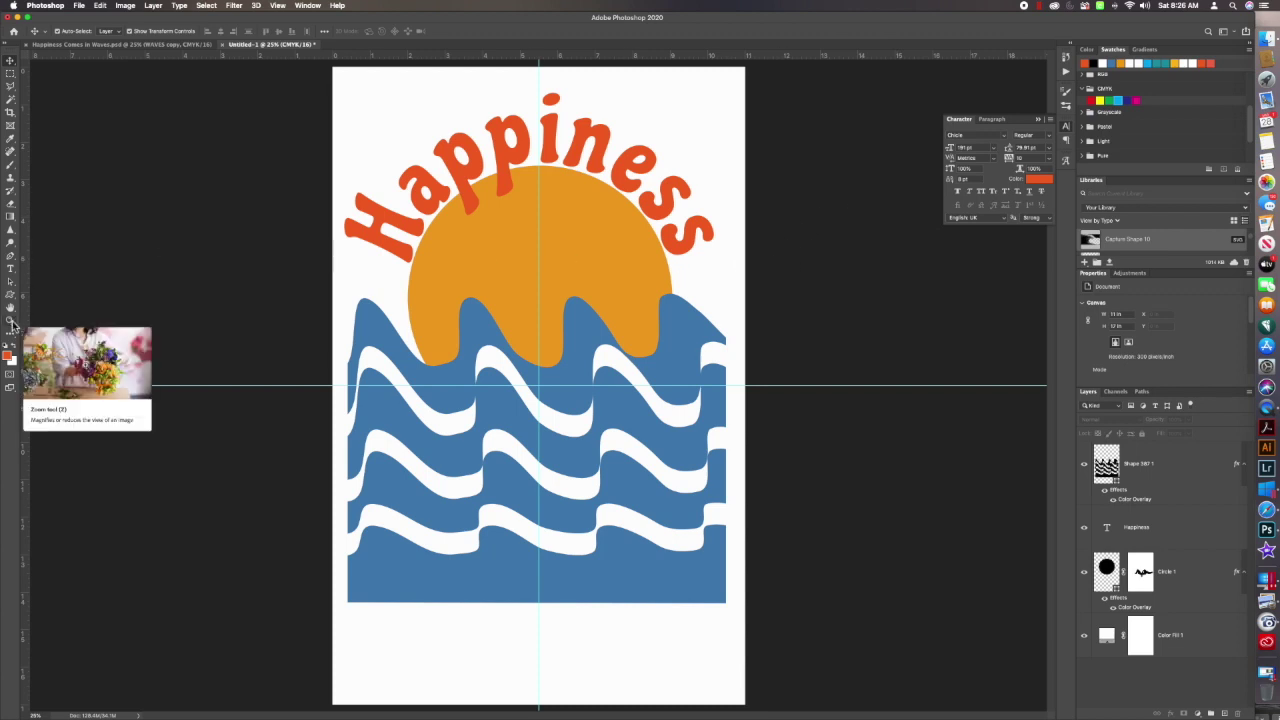
# Step: Add the text "comes in" in black, centred on the vertical guide over the lower part of the waves
pyautogui.click(10, 268)
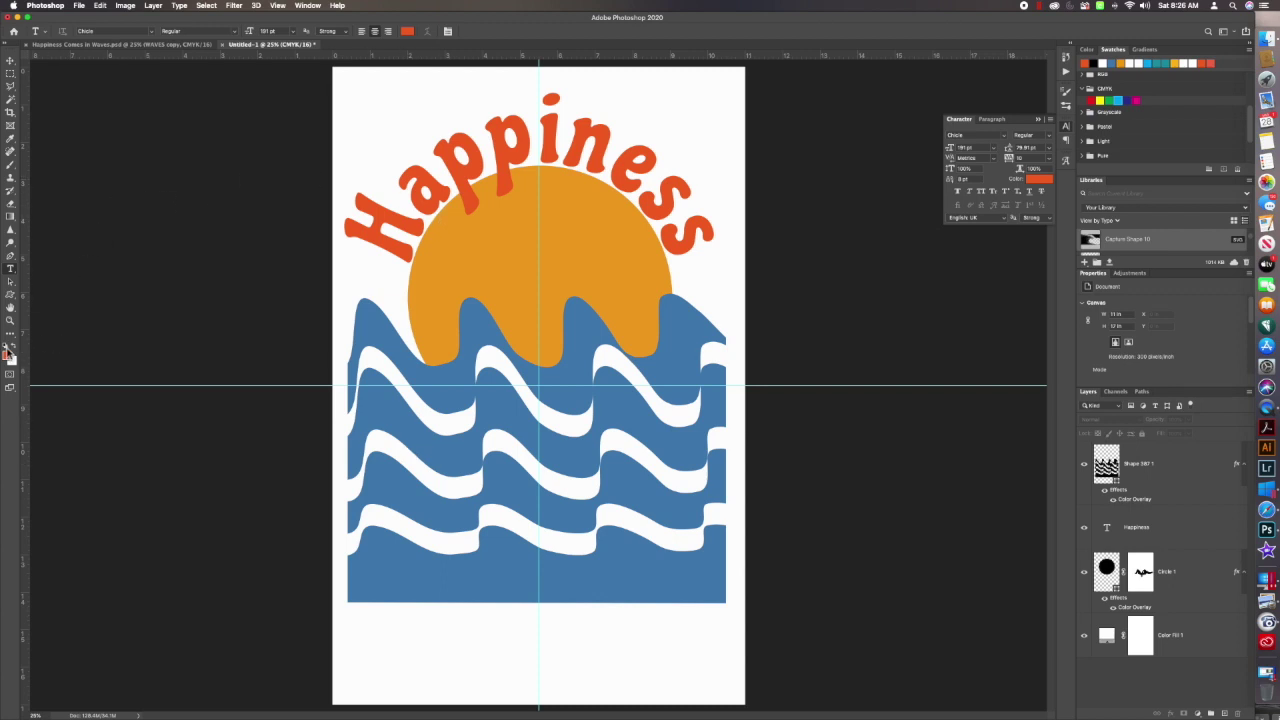
pyautogui.click(6, 347)
pyautogui.click(540, 607)
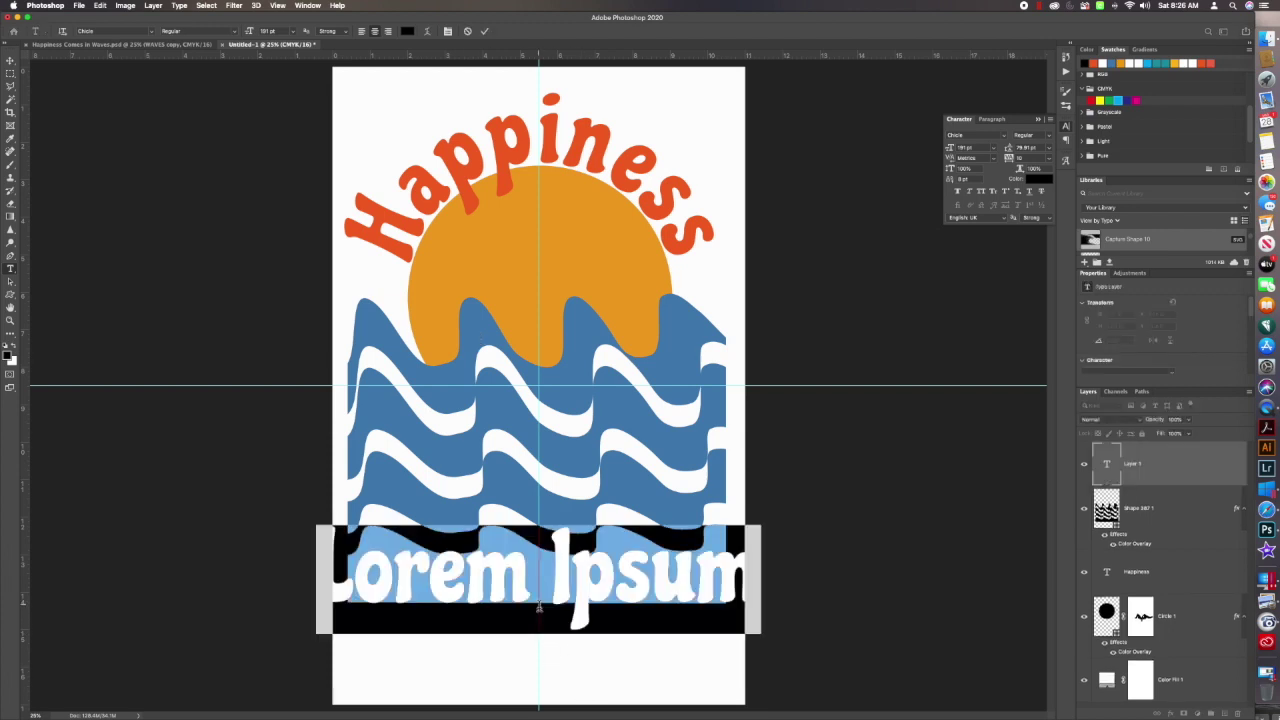
pyautogui.write('comes')
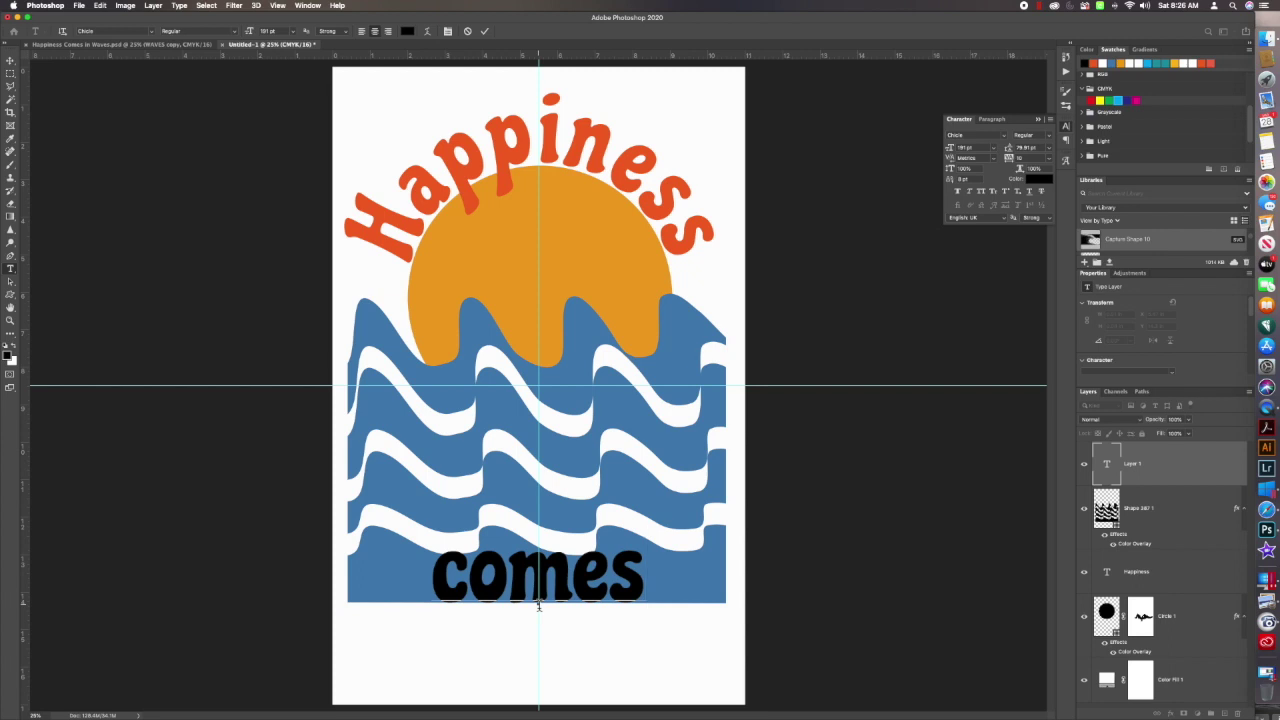
pyautogui.write(' in')
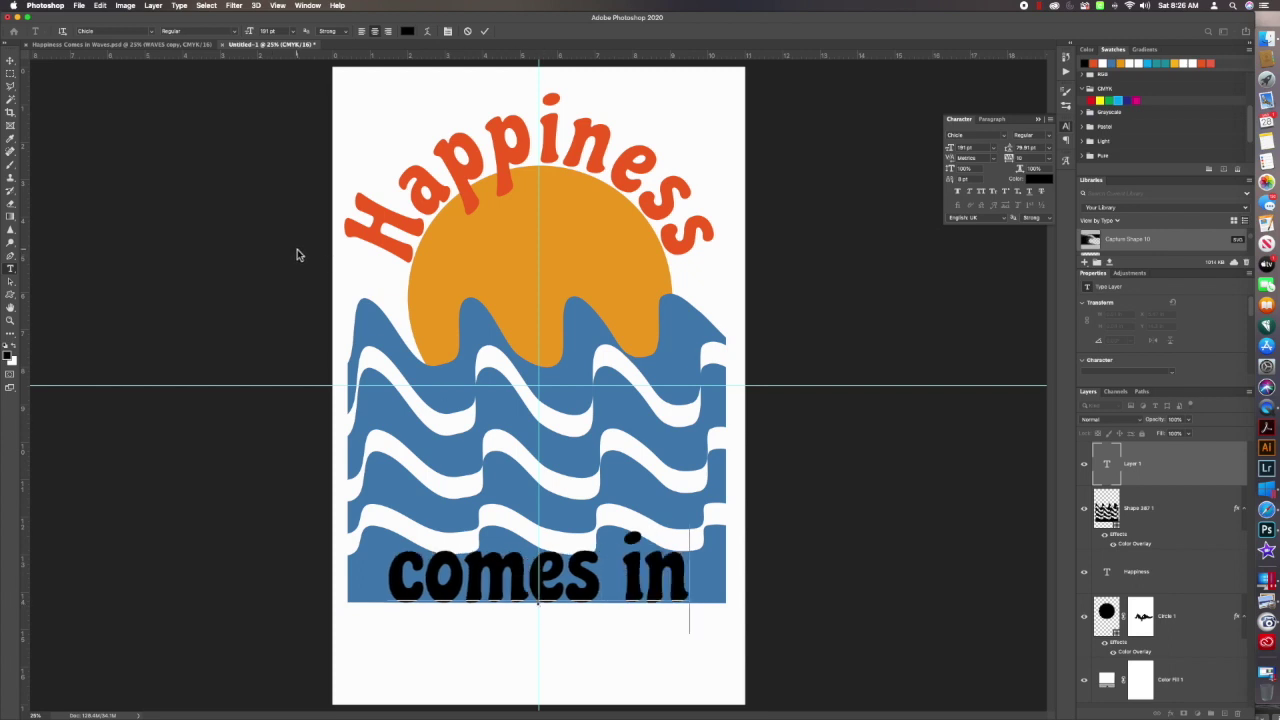
pyautogui.click(10, 60)
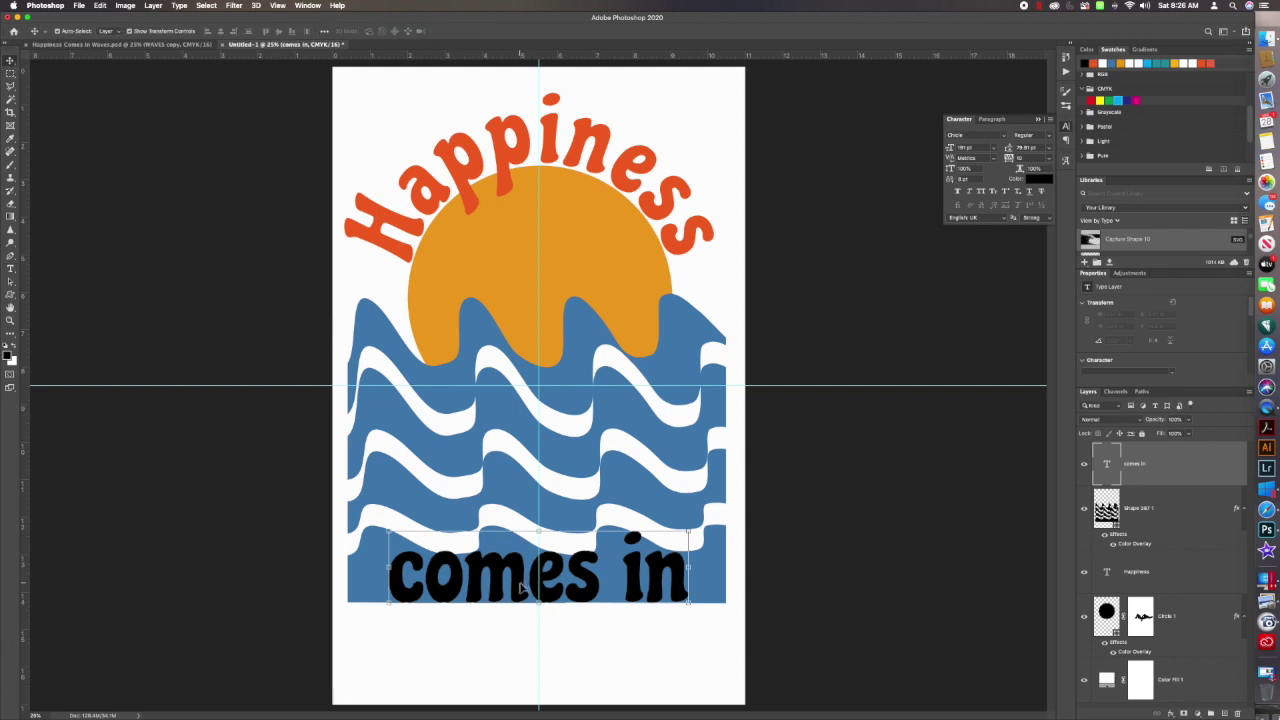
# Step: Scale the "comes in" text down slightly so it fits along the solid base of the waves
pyautogui.click(544, 538)
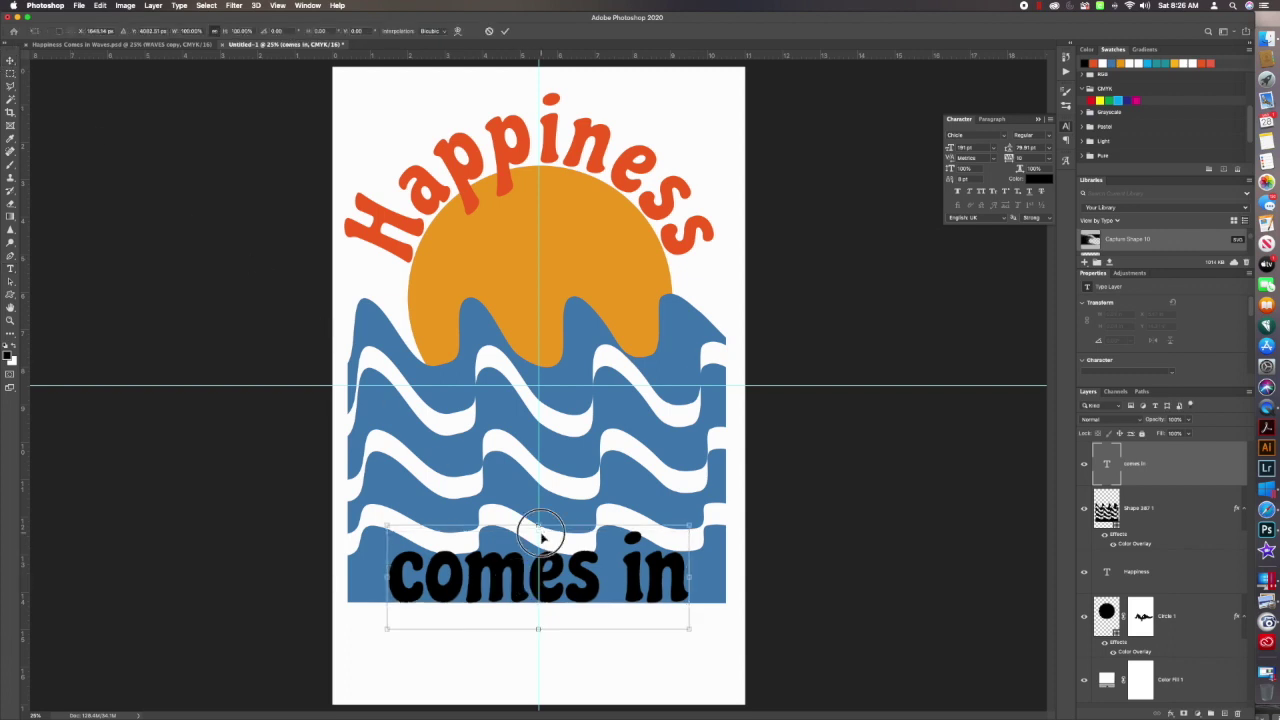
pyautogui.moveTo(541, 633); pyautogui.dragTo(548, 590)
pyautogui.press('Return')
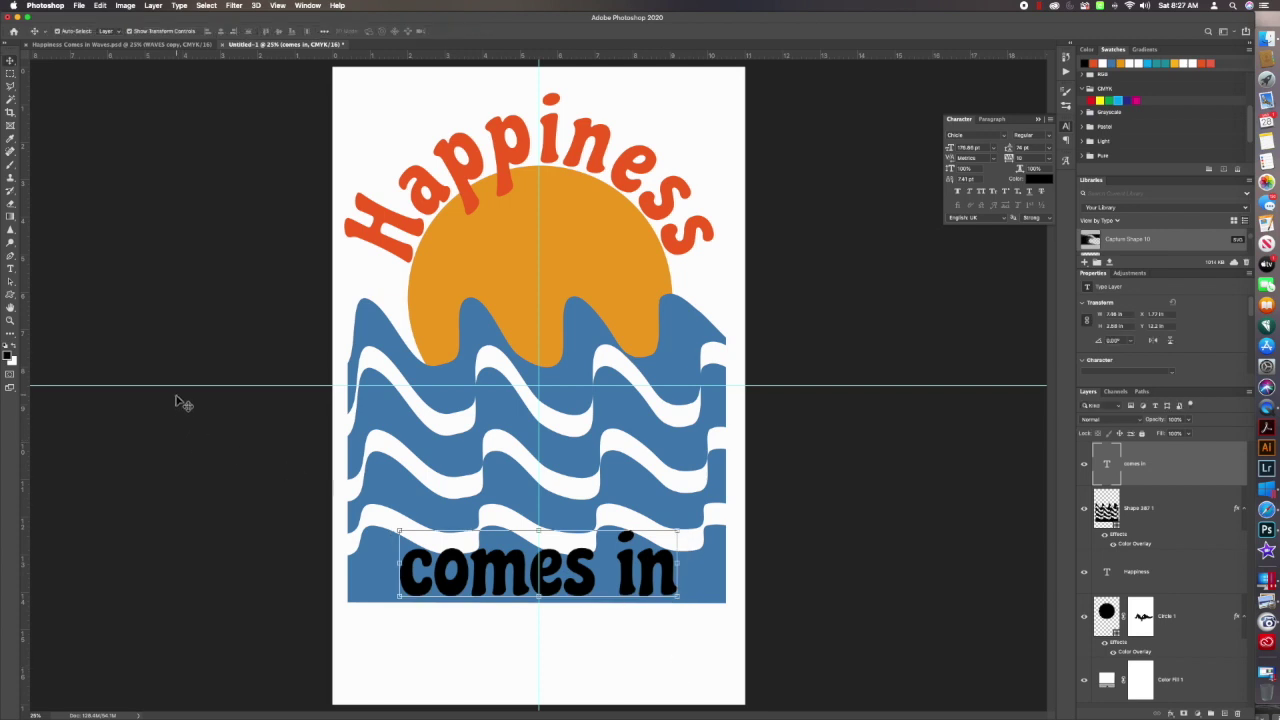
pyautogui.press('super+t')
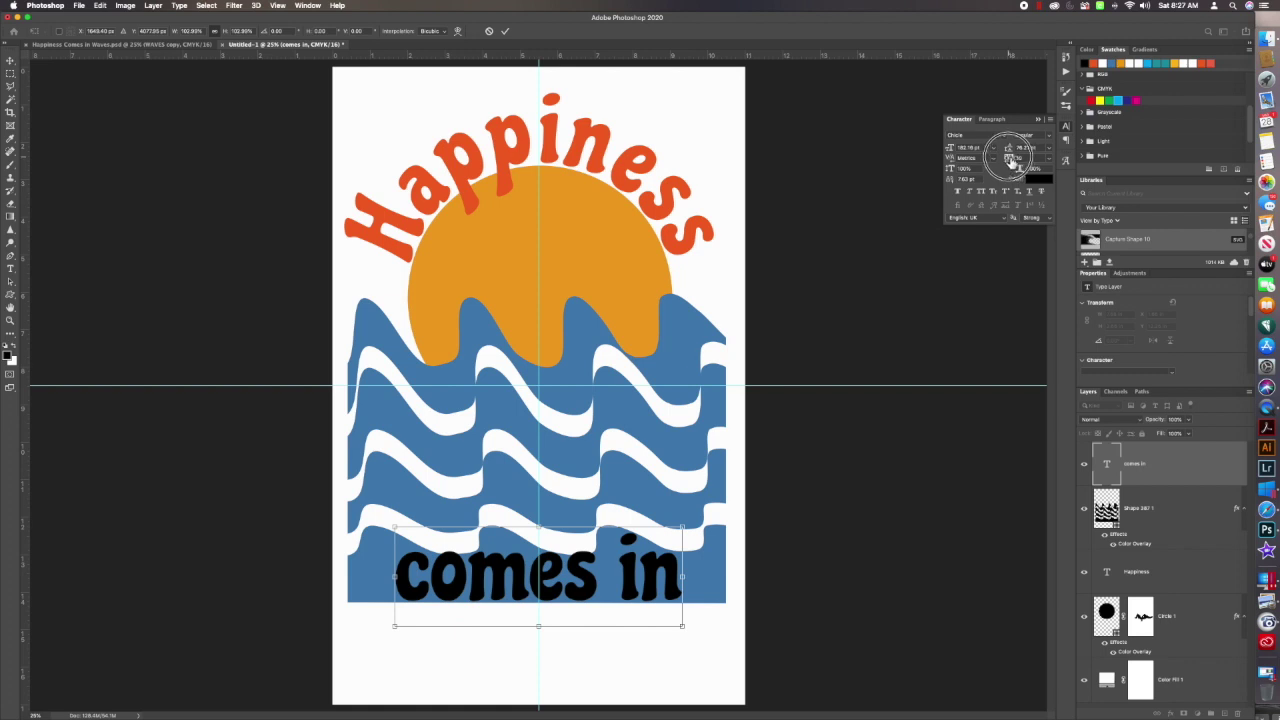
pyautogui.press('Return')
# Step: Widen the tracking of the "comes in" text, commit it and deselect the layer
pyautogui.doubleClick(577, 580)
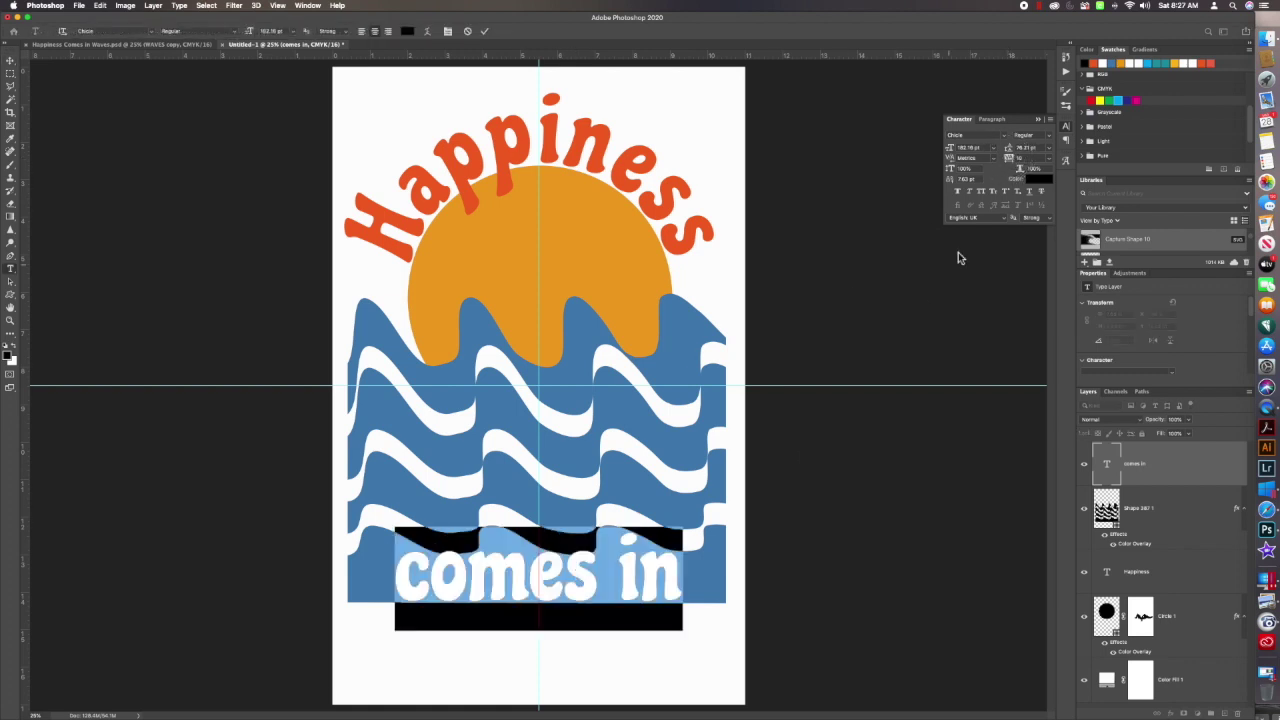
pyautogui.moveTo(1010, 158); pyautogui.dragTo(1016, 160)
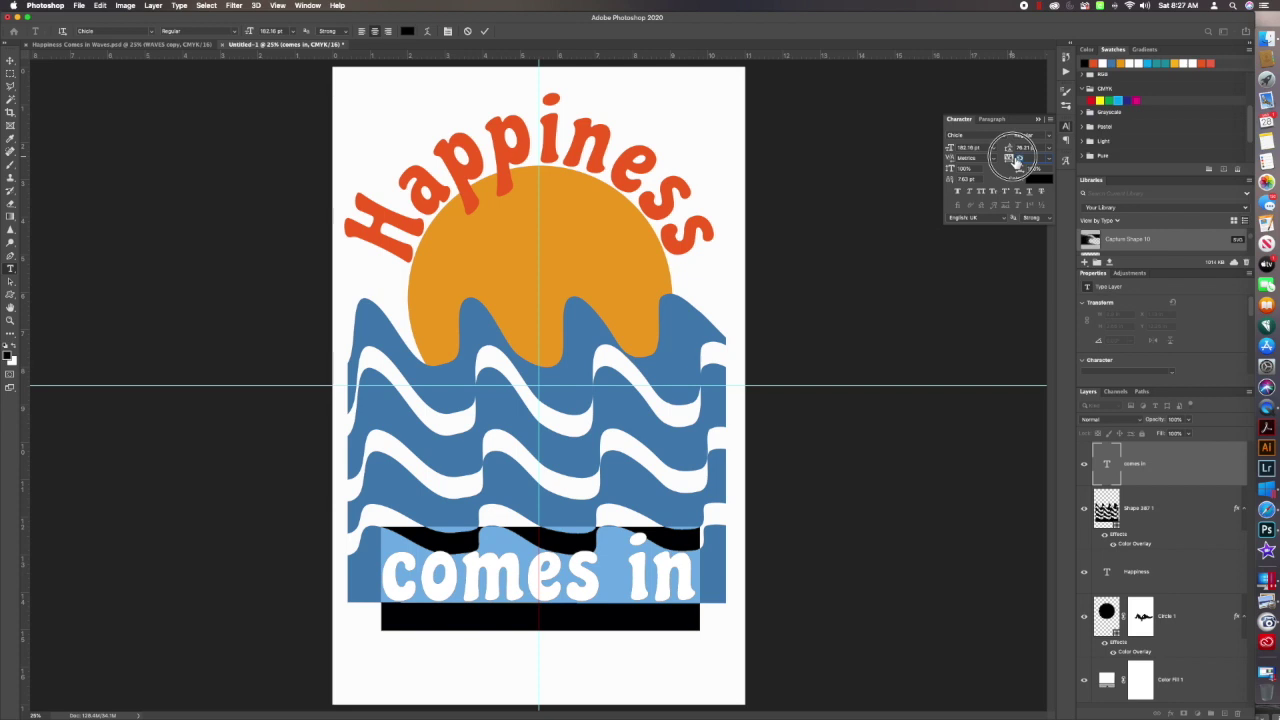
pyautogui.press('super+Return')
pyautogui.press('v')
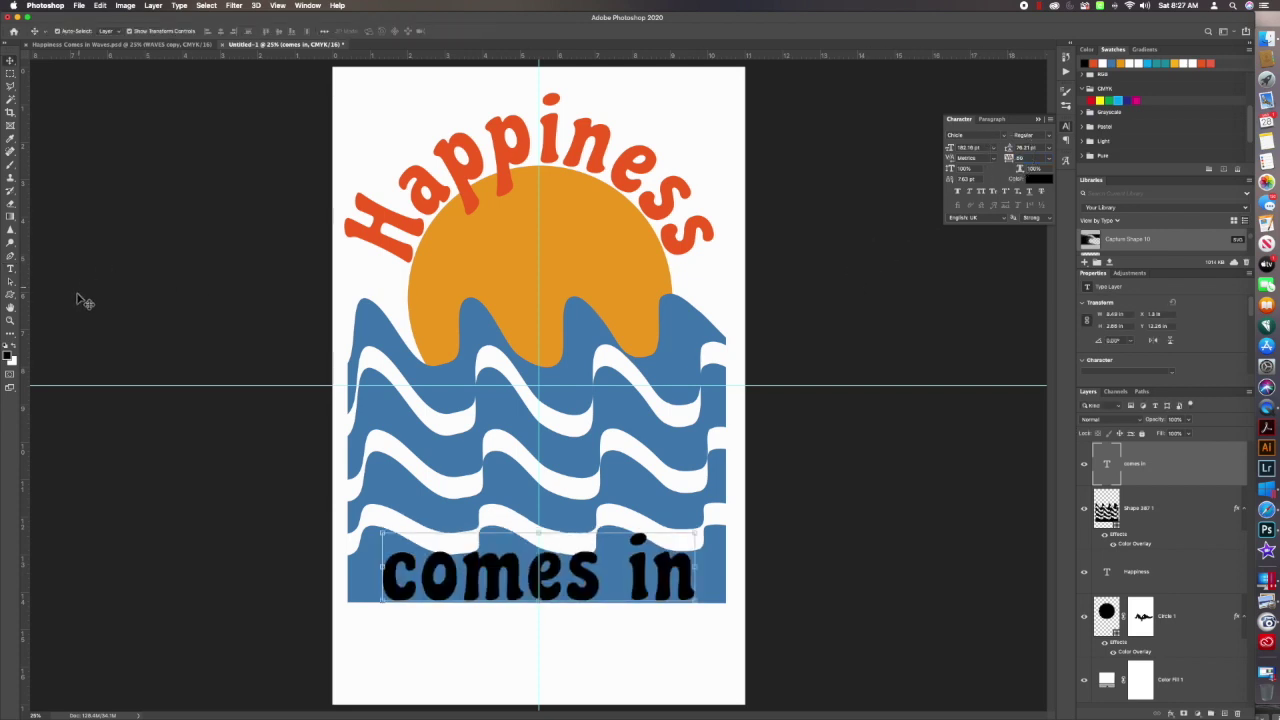
pyautogui.click(836, 443)
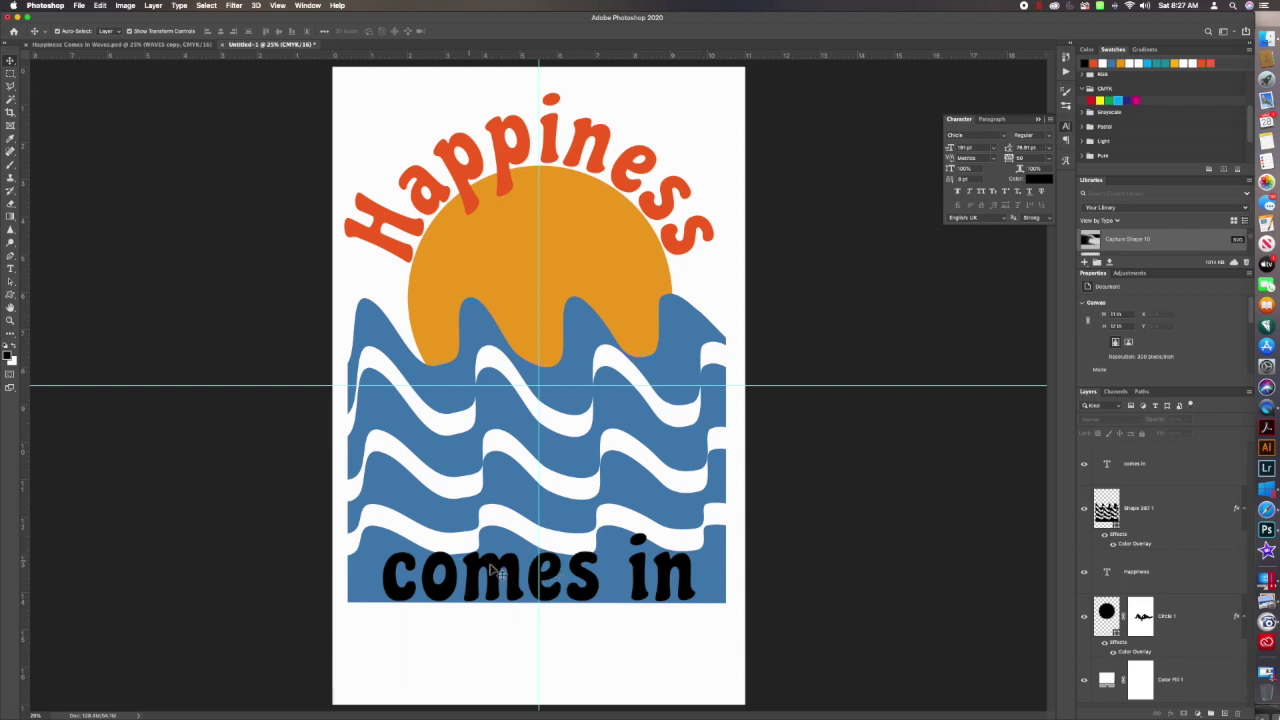
# Step: Add the text "waves" in black and place it just beneath the "comes in" line
pyautogui.click(12, 272)
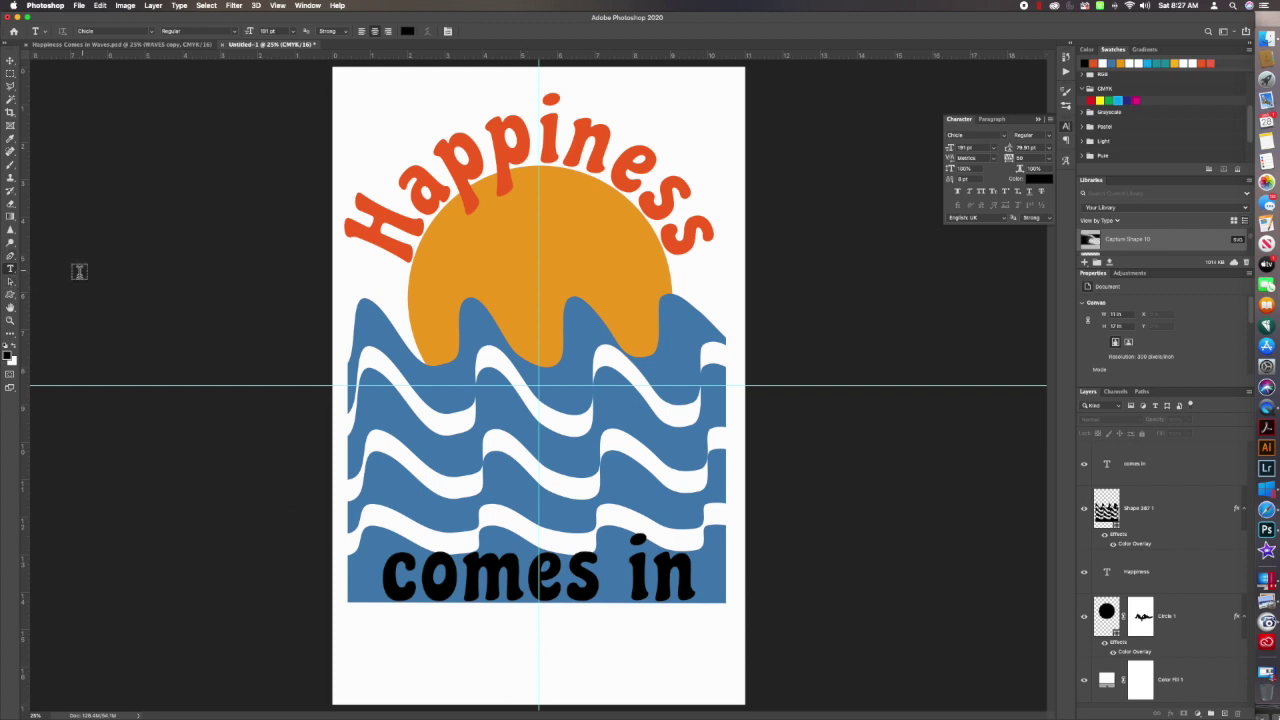
pyautogui.click(541, 641)
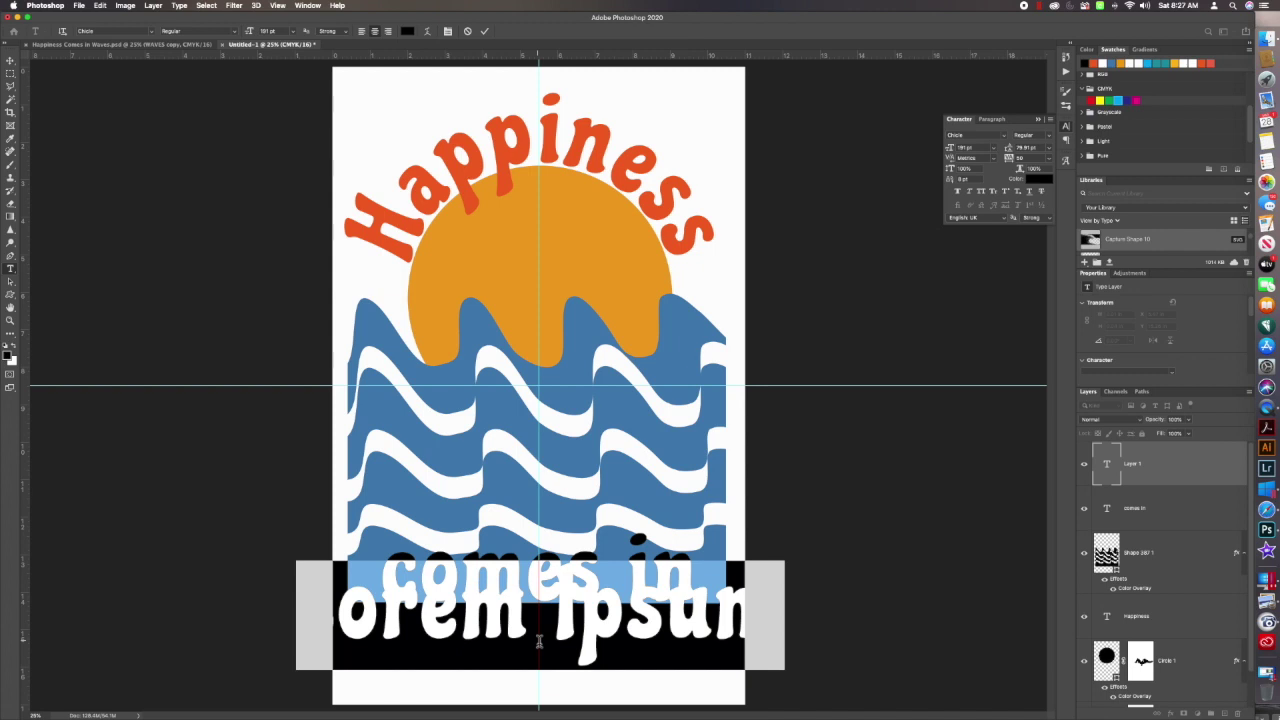
pyautogui.write('waves')
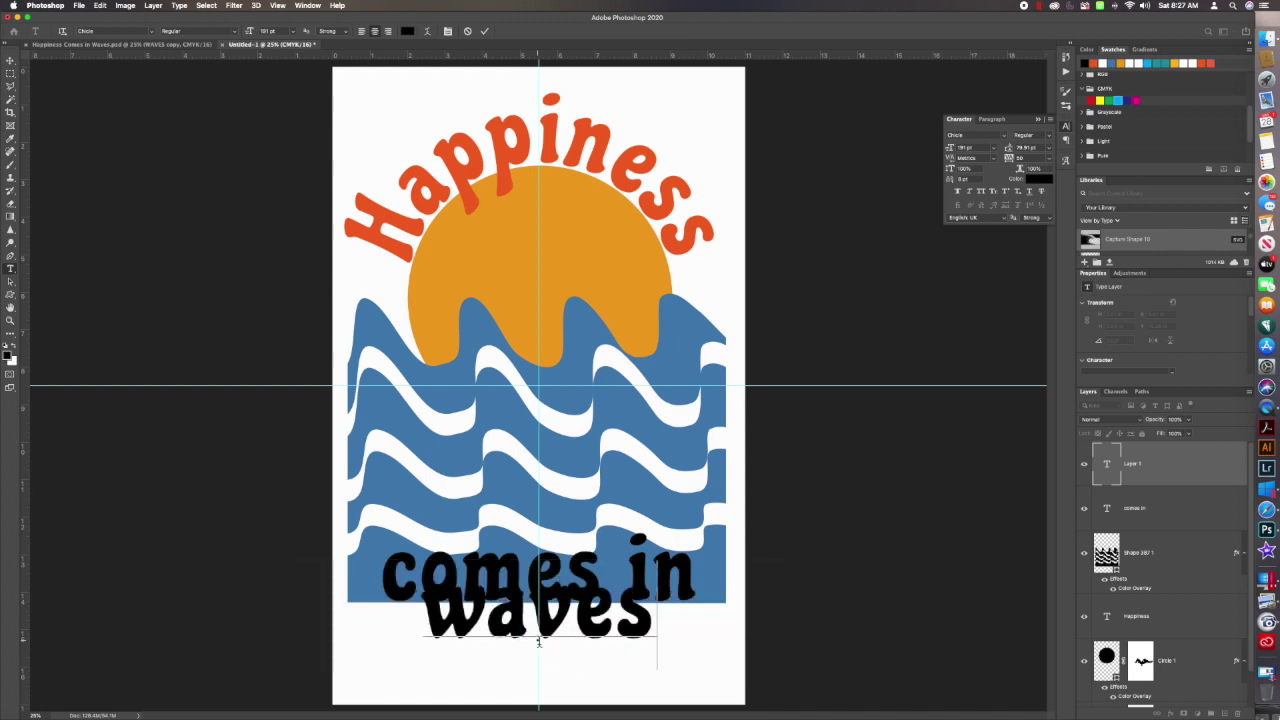
pyautogui.click(10, 62)
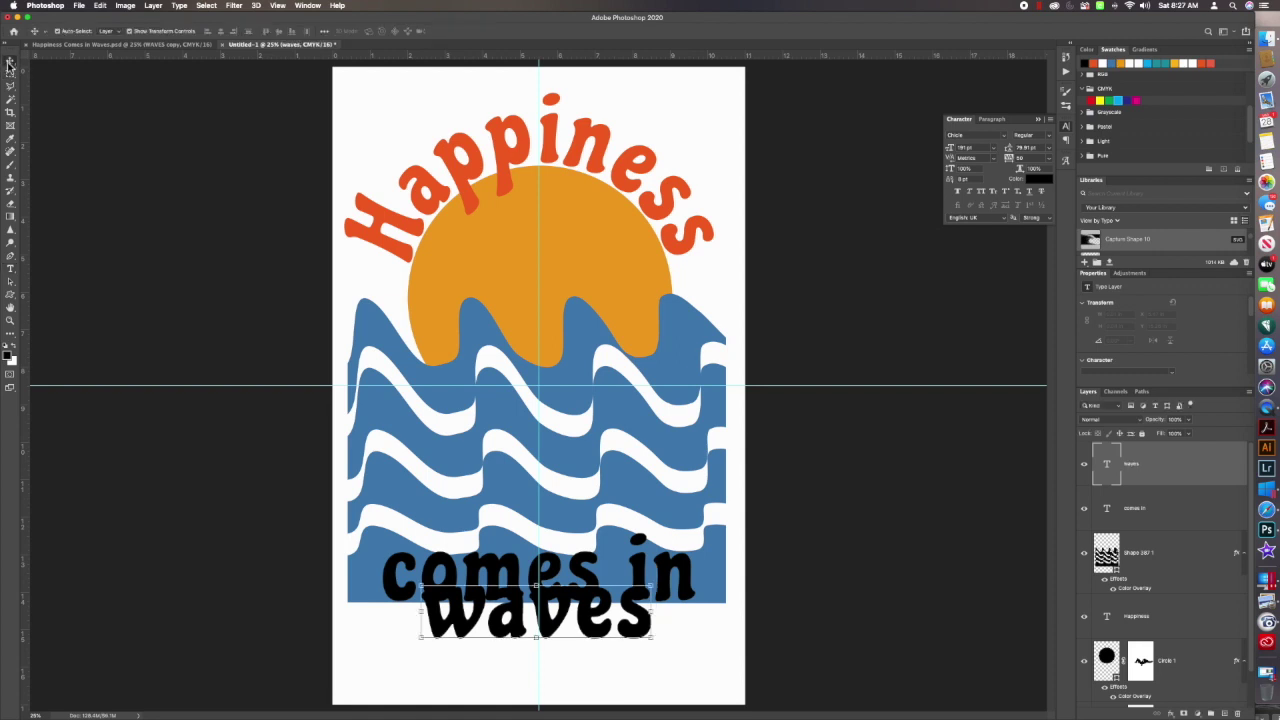
pyautogui.moveTo(546, 624); pyautogui.dragTo(550, 656)
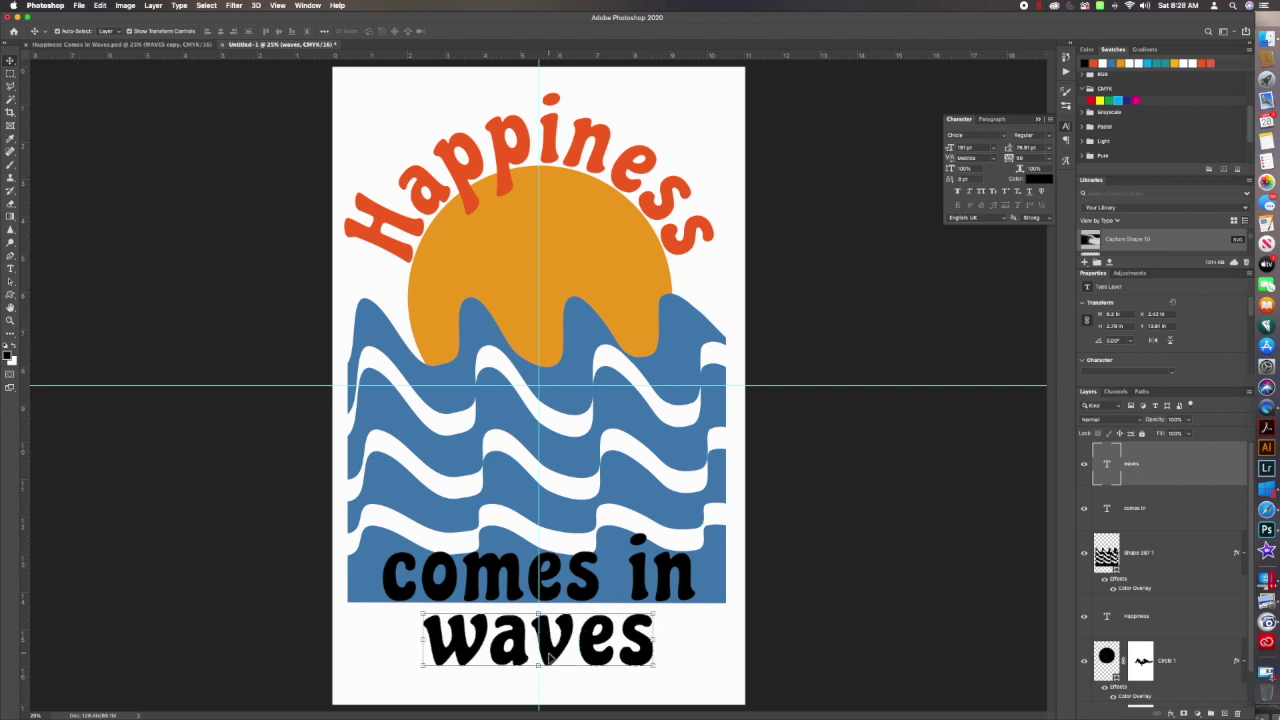
# Step: Enlarge the "waves" text in both directions until it matches the width of "comes in"
pyautogui.press('super+t')
pyautogui.moveTo(657, 634); pyautogui.dragTo(705, 643)
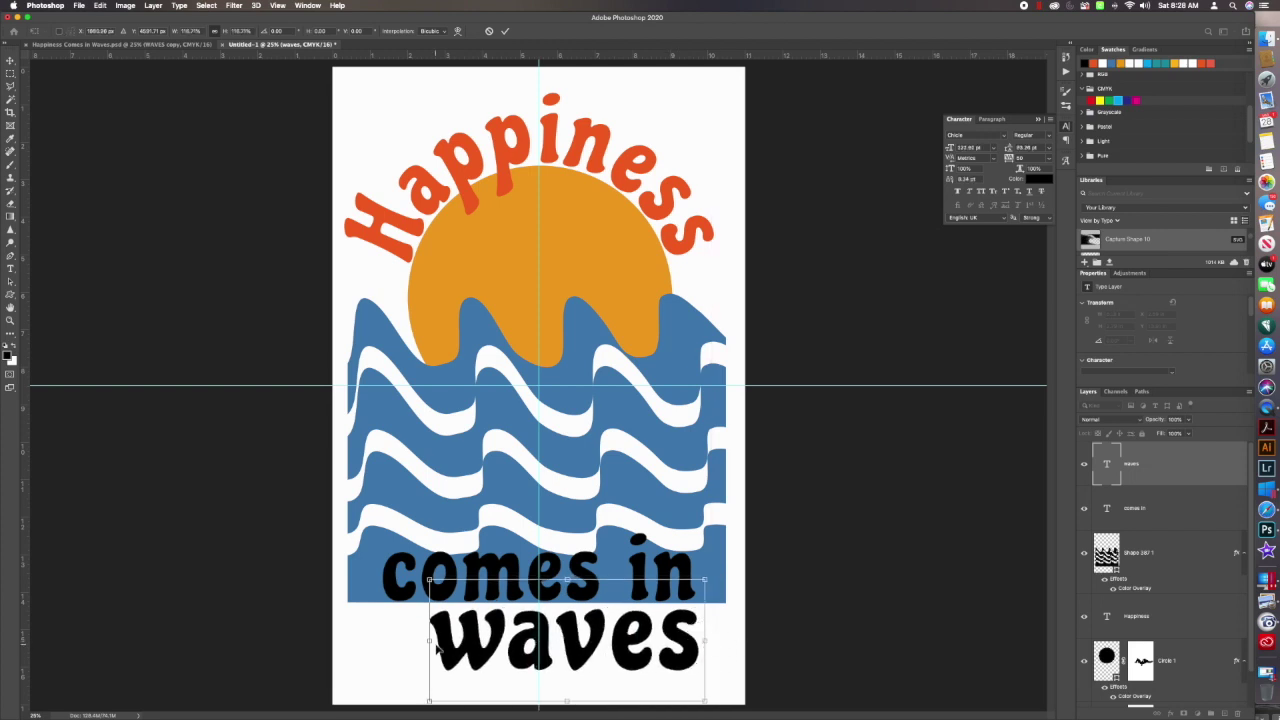
pyautogui.moveTo(430, 643); pyautogui.dragTo(381, 638)
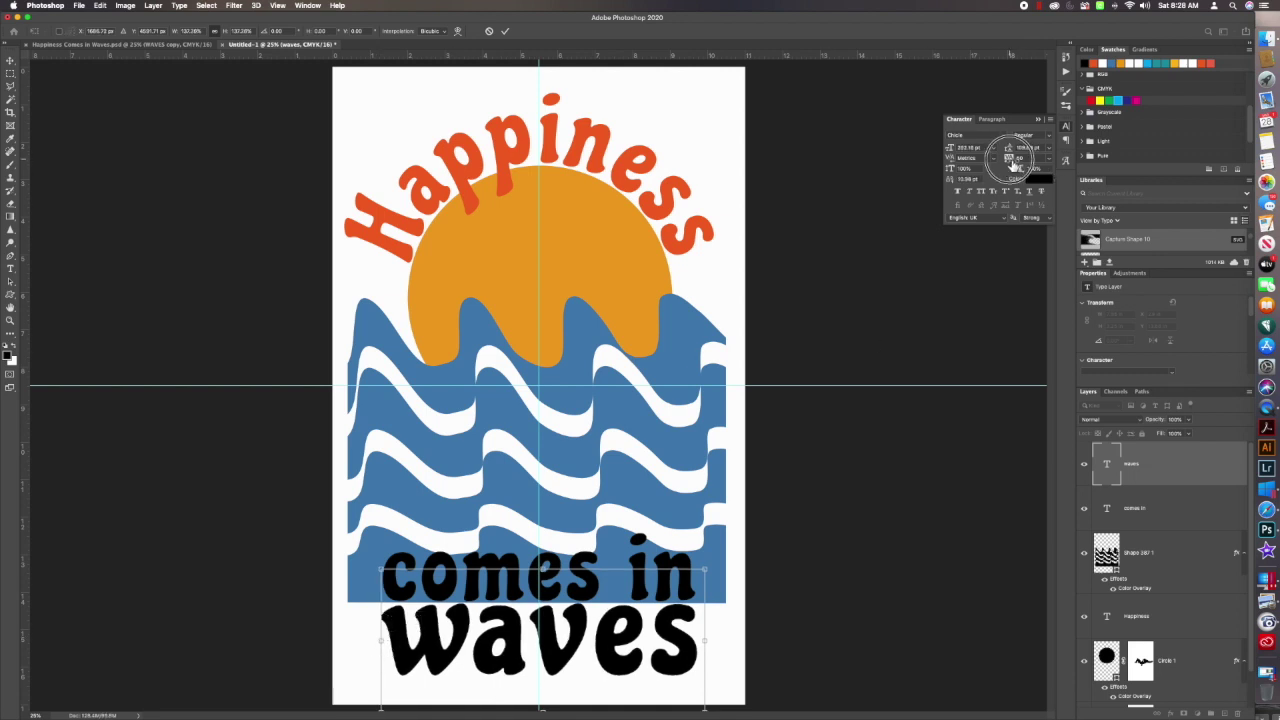
pyautogui.doubleClick(624, 666)
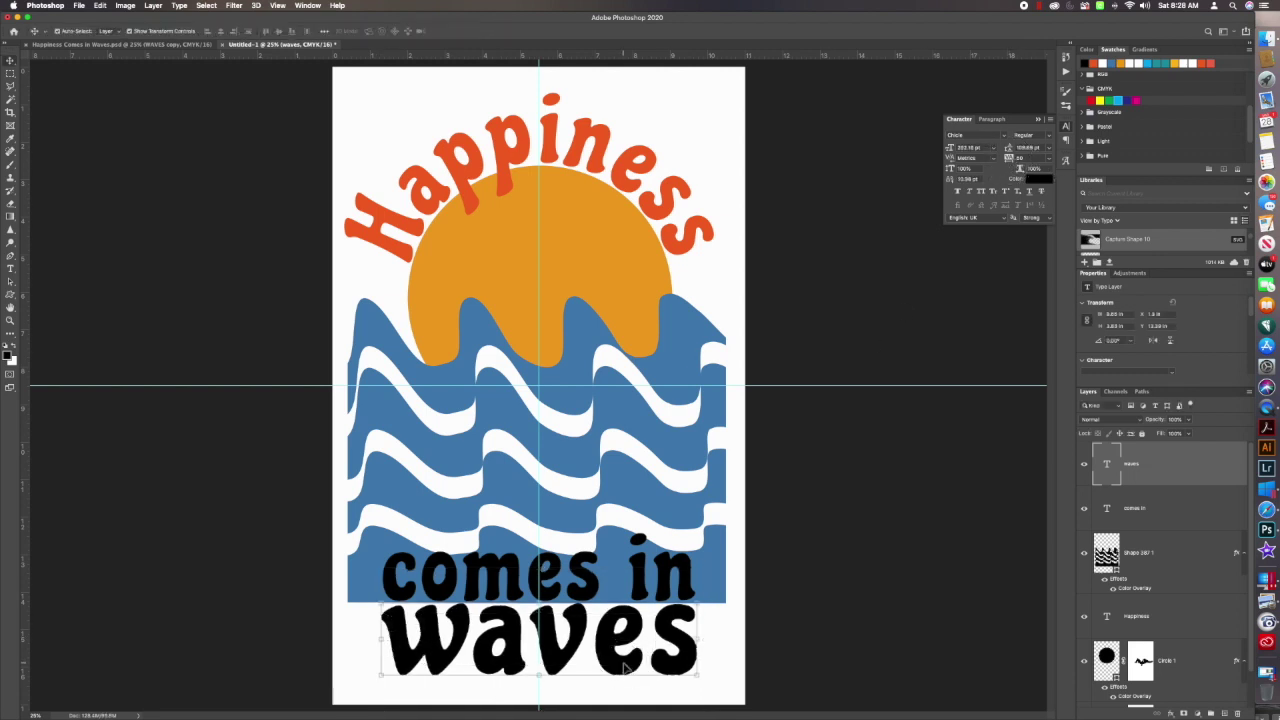
# Step: Set the tracking of the "waves" text to 0 and commit it
pyautogui.doubleClick(623, 666)
pyautogui.click(1005, 160)
pyautogui.write('0')
pyautogui.press('Tab')
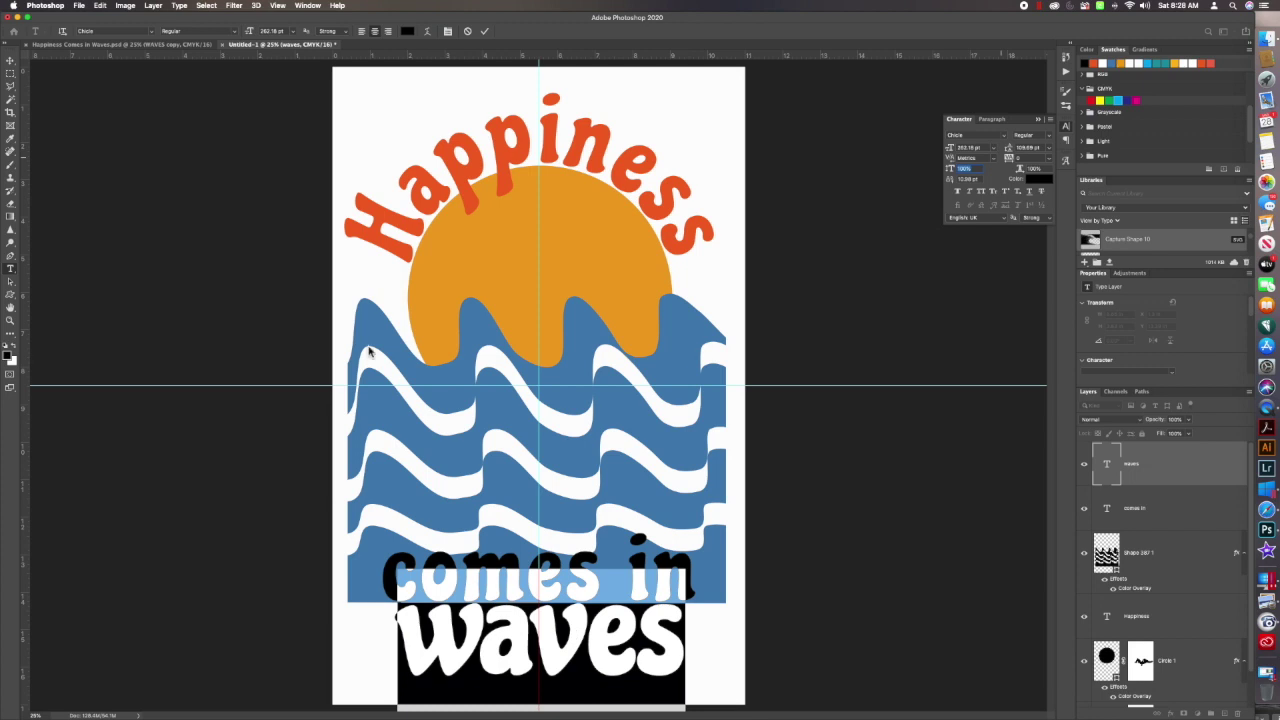
pyautogui.click(10, 60)
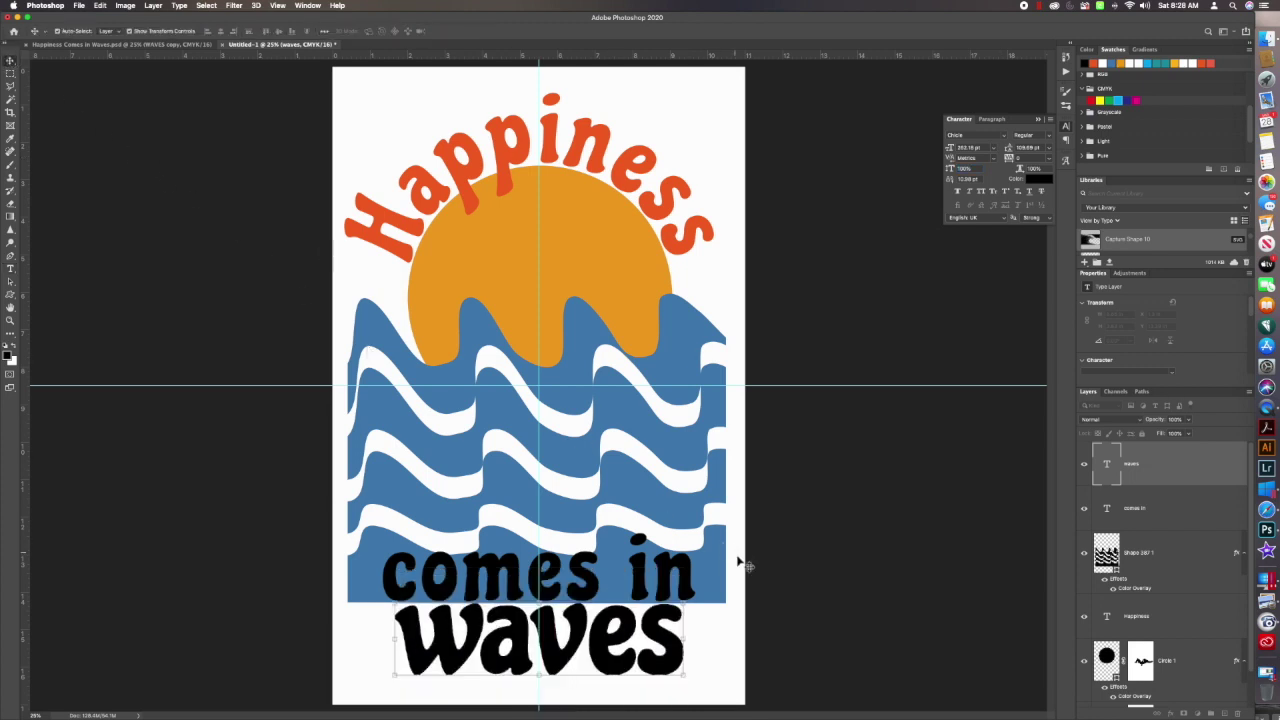
# Step: Scale the tightened "waves" text up so both its edges line up with the "comes in" line again
pyautogui.press('super+t')
pyautogui.moveTo(689, 639); pyautogui.dragTo(698, 641)
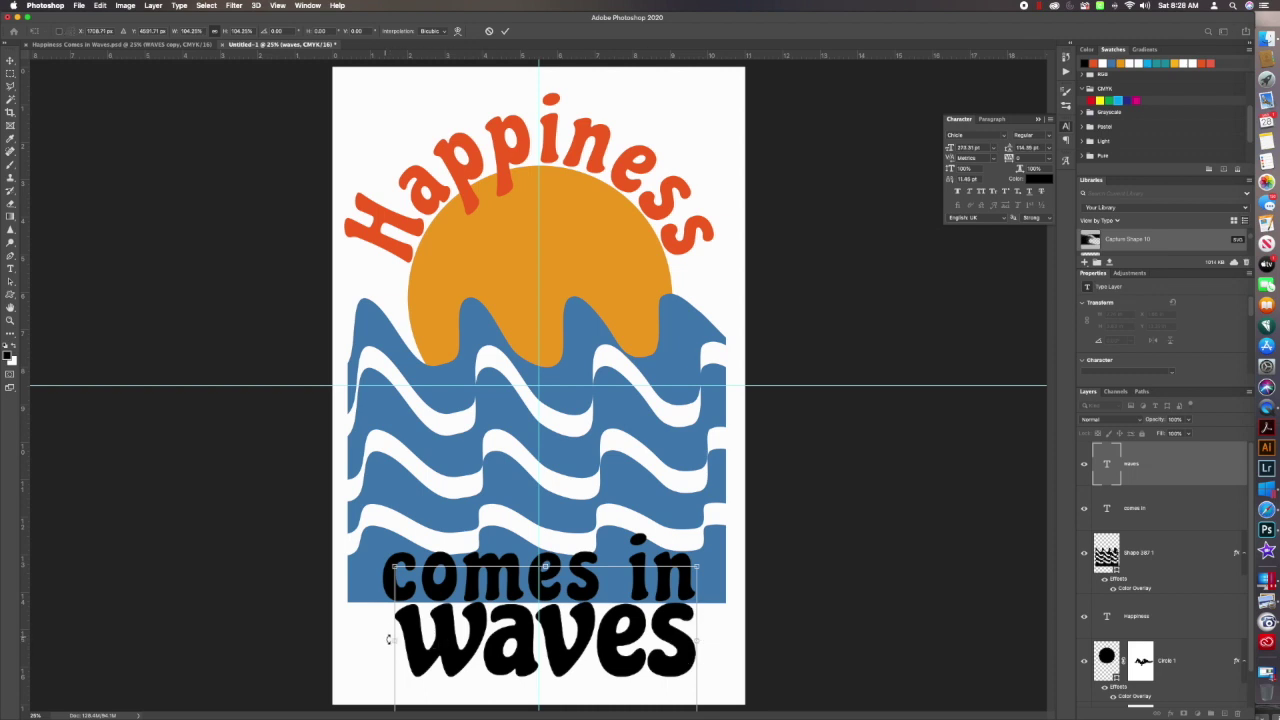
pyautogui.moveTo(396, 643); pyautogui.dragTo(383, 642)
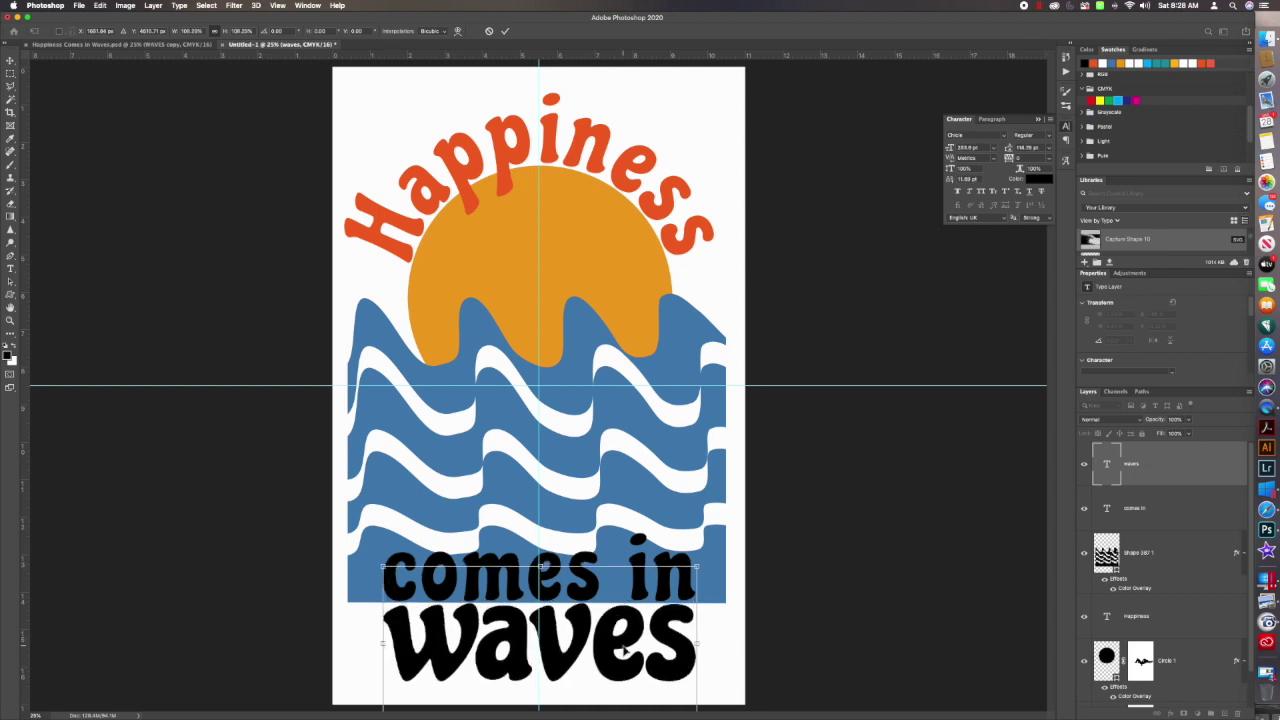
pyautogui.press('Return')
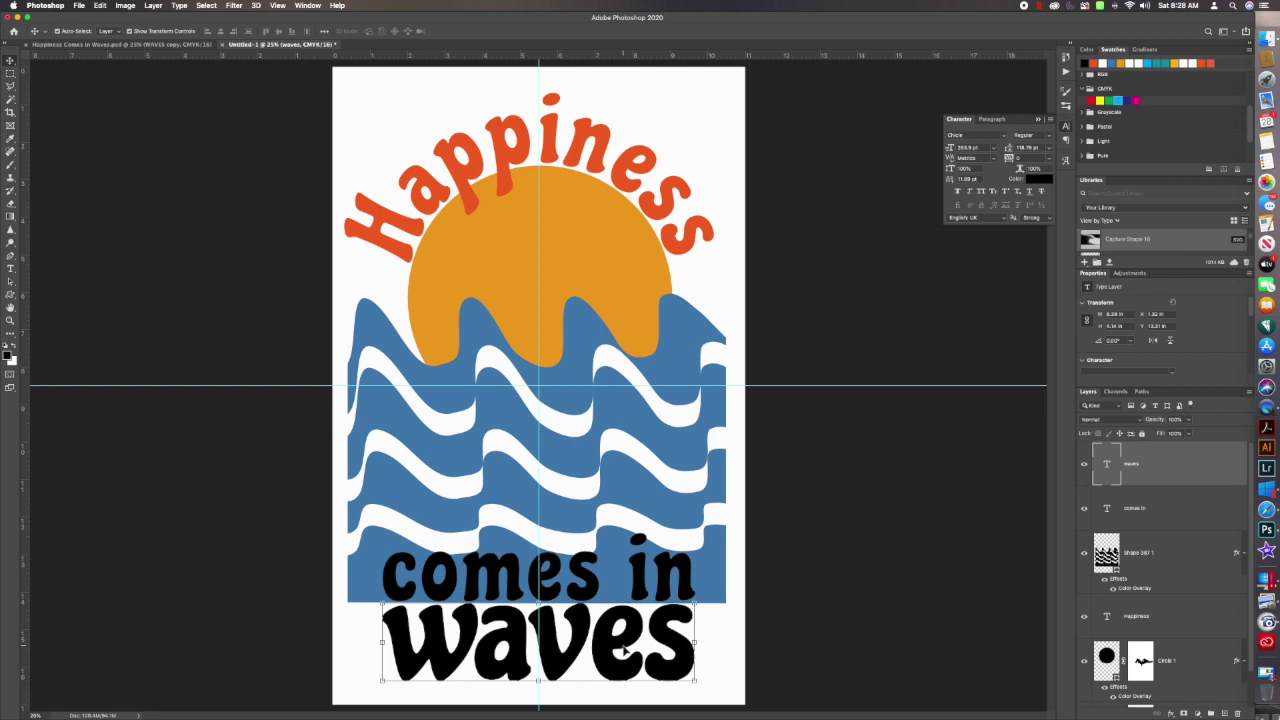
# Step: Add a layer mask to the wave shape layer
pyautogui.click(586, 591)
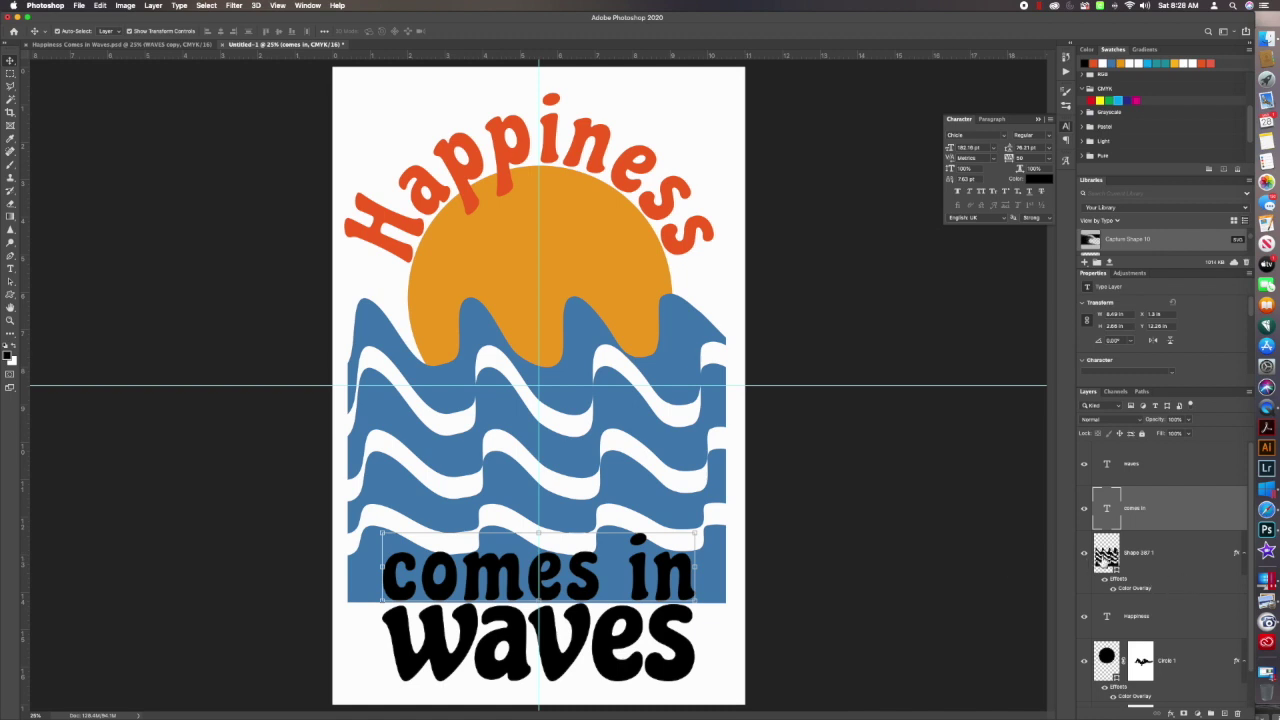
pyautogui.click(1138, 560)
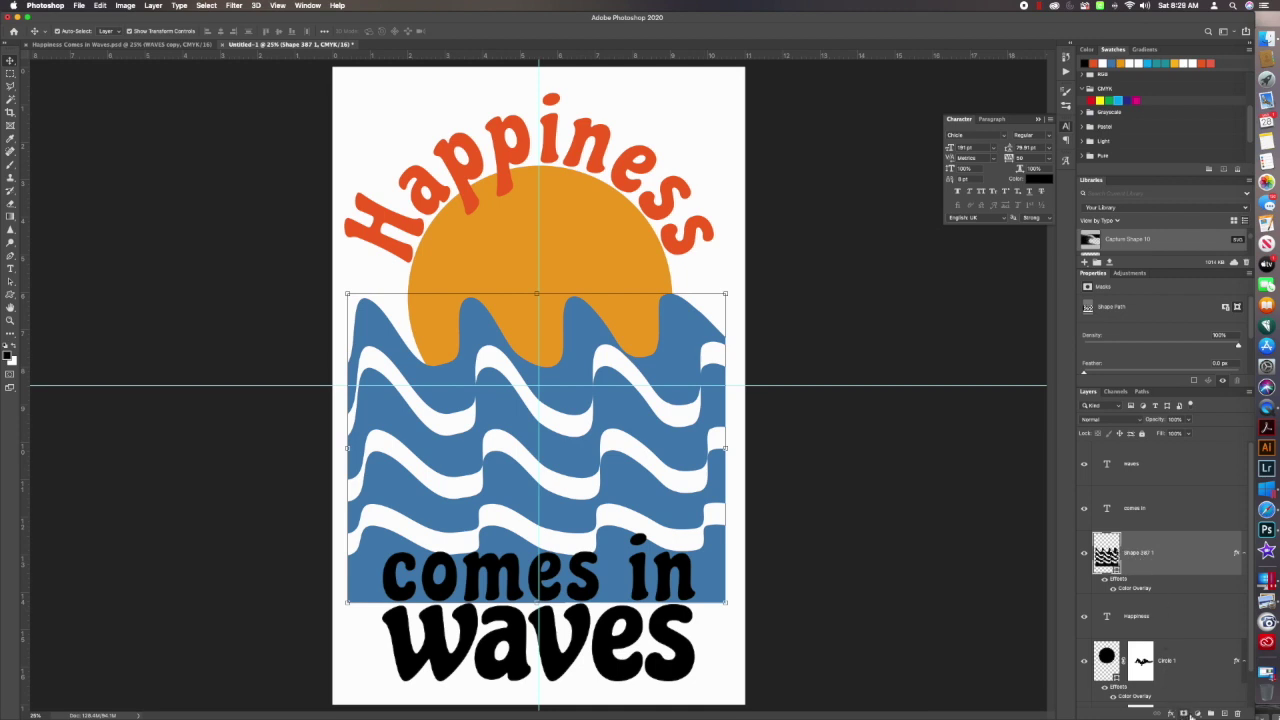
pyautogui.click(1185, 713)
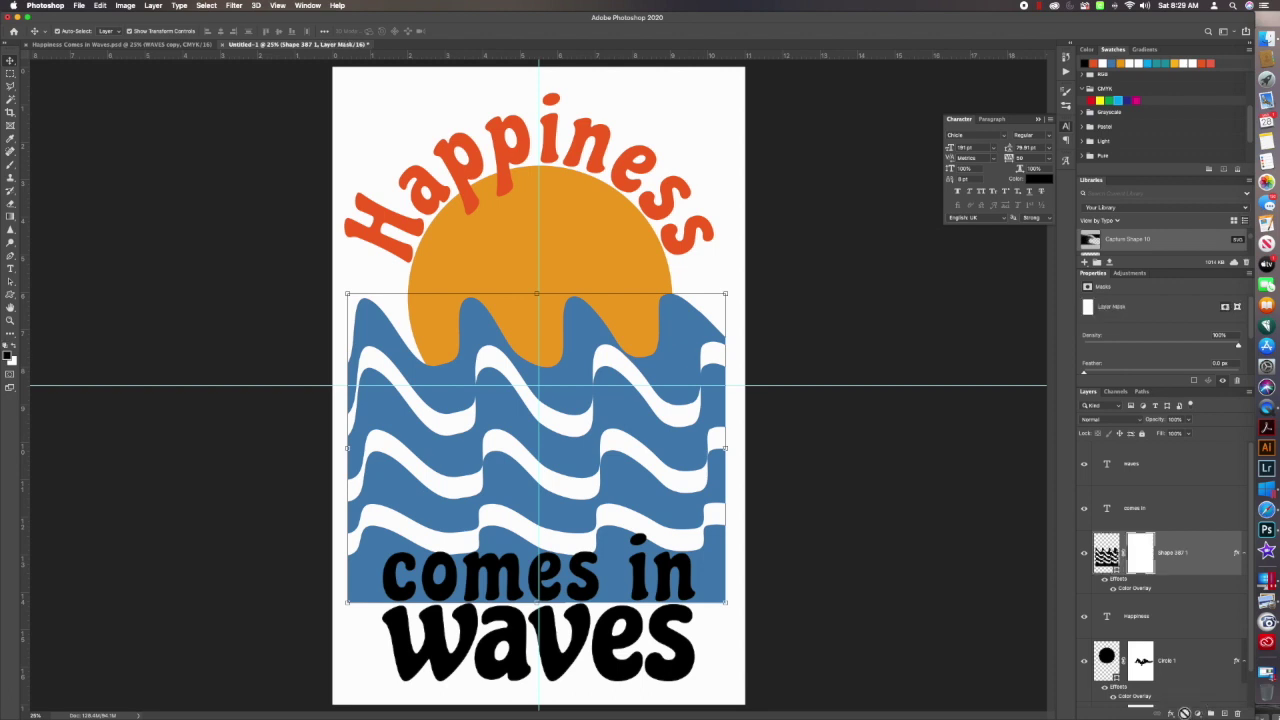
# Step: Select the black lettering with the Magic Wand, fill it with black on the waves' mask, and hide the "comes in" text layer
pyautogui.click(11, 101)
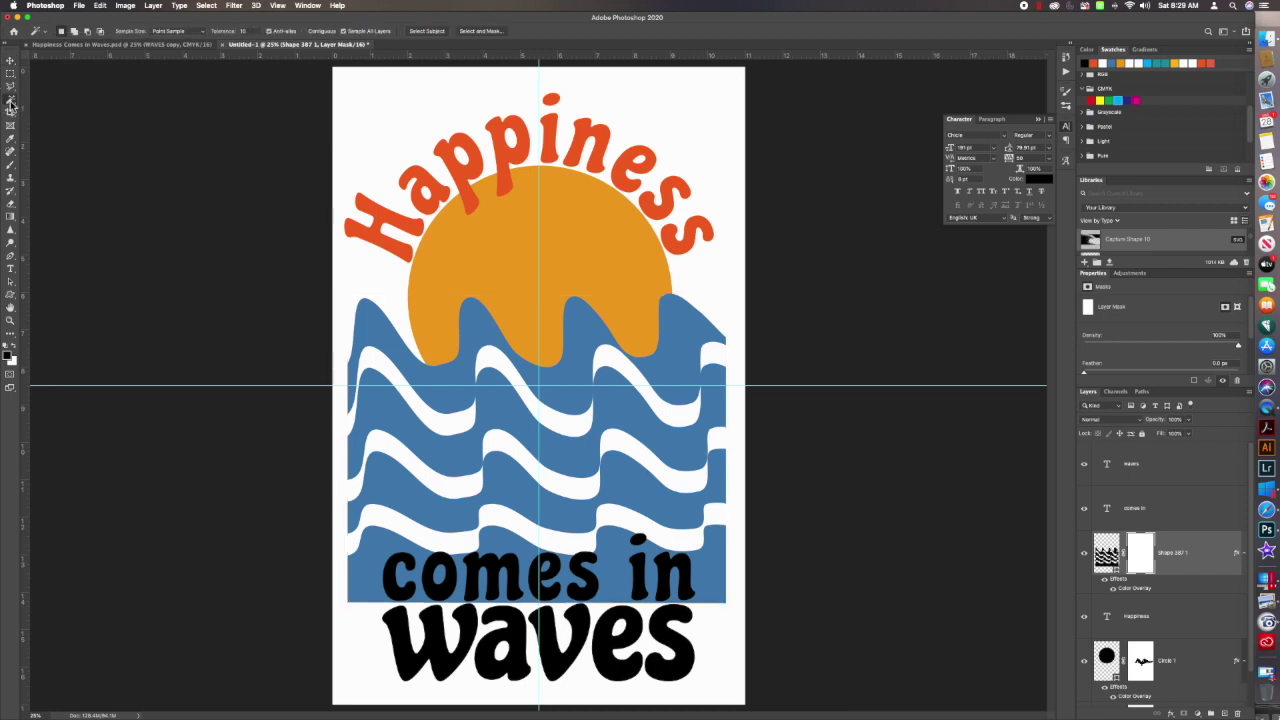
pyautogui.click(512, 566)
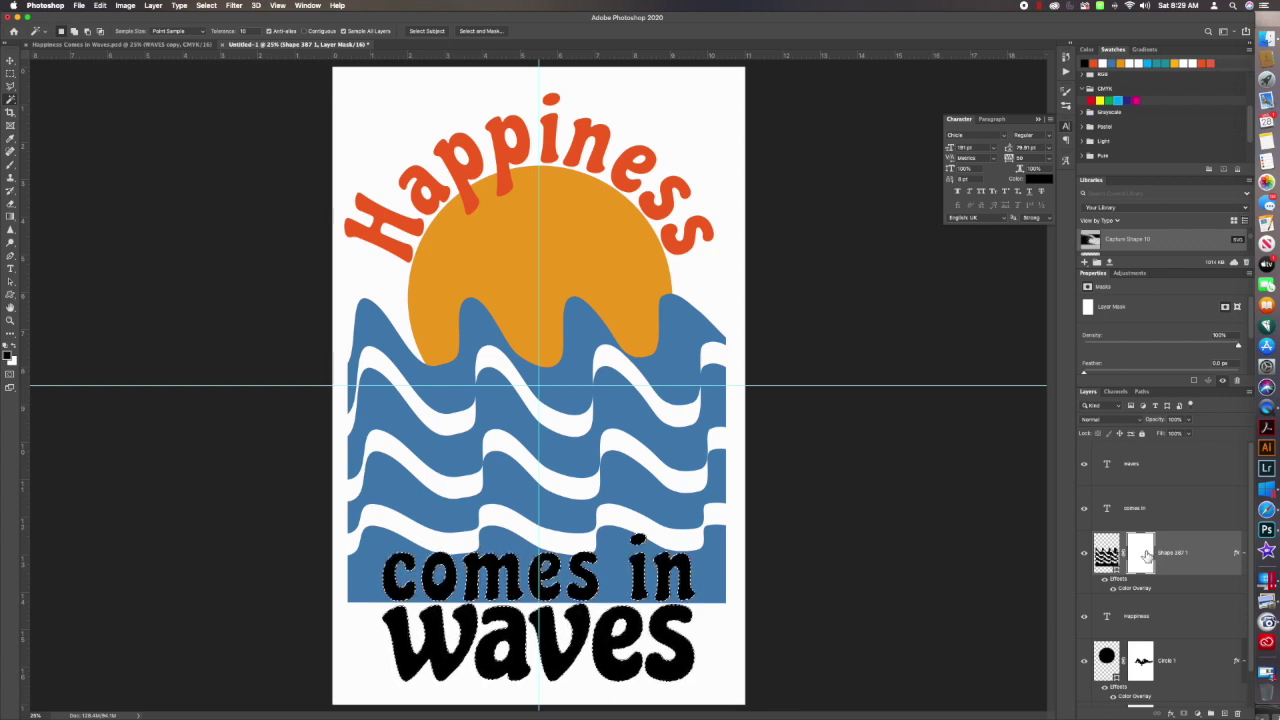
pyautogui.hotkey('shift', 'BackSpace')
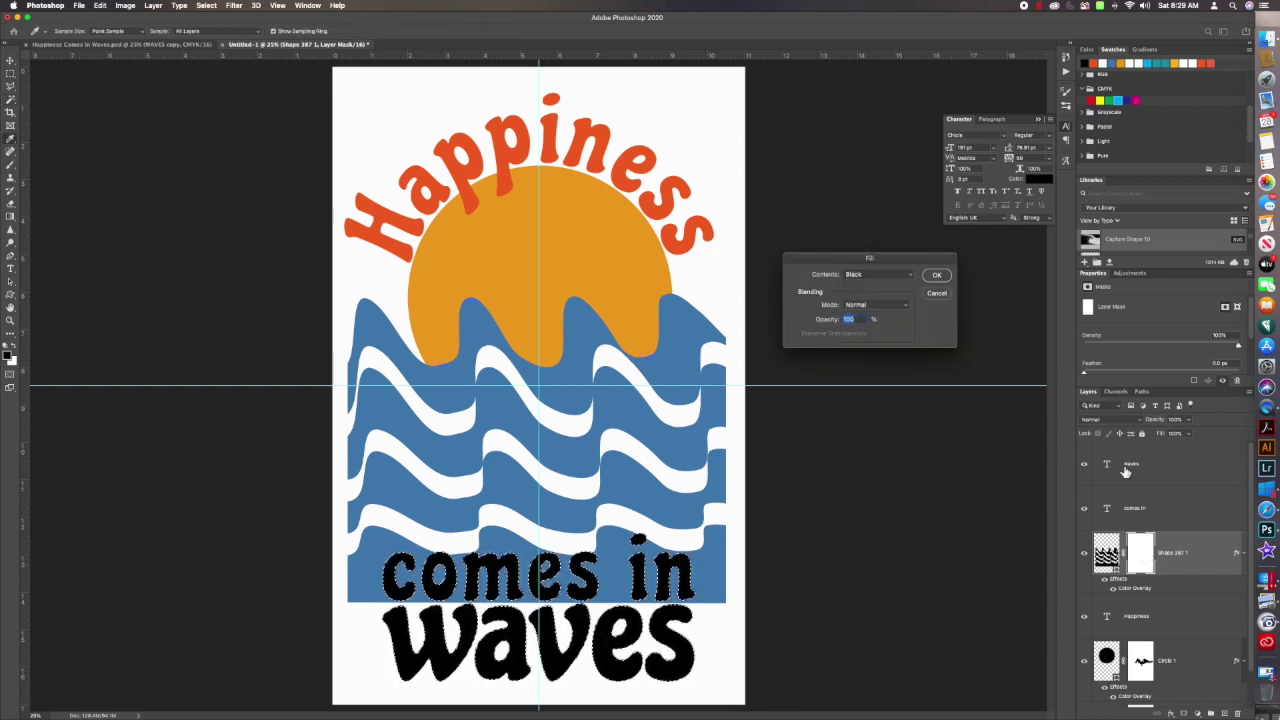
pyautogui.click(935, 277)
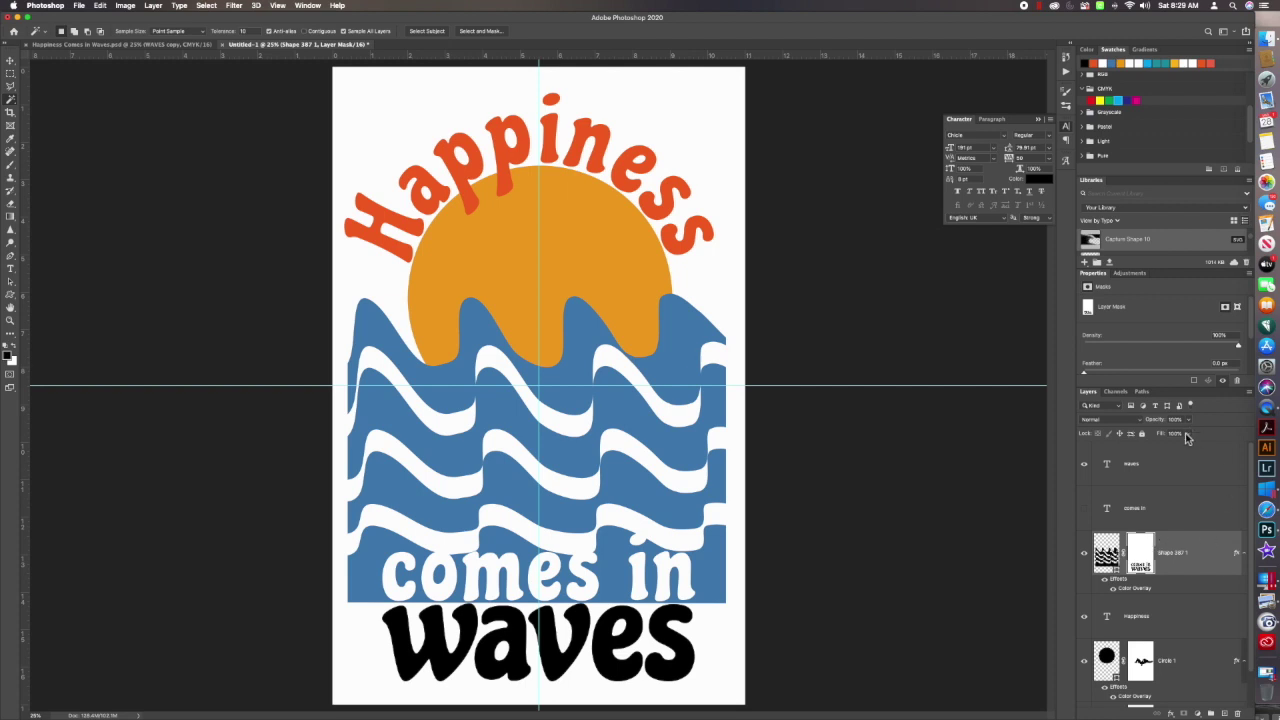
# Step: Duplicate the layers from the "waves" text down to the Circle 1 sun, leaving out the white background fill
pyautogui.click(1186, 465)
pyautogui.scroll(-1, 1186, 500)
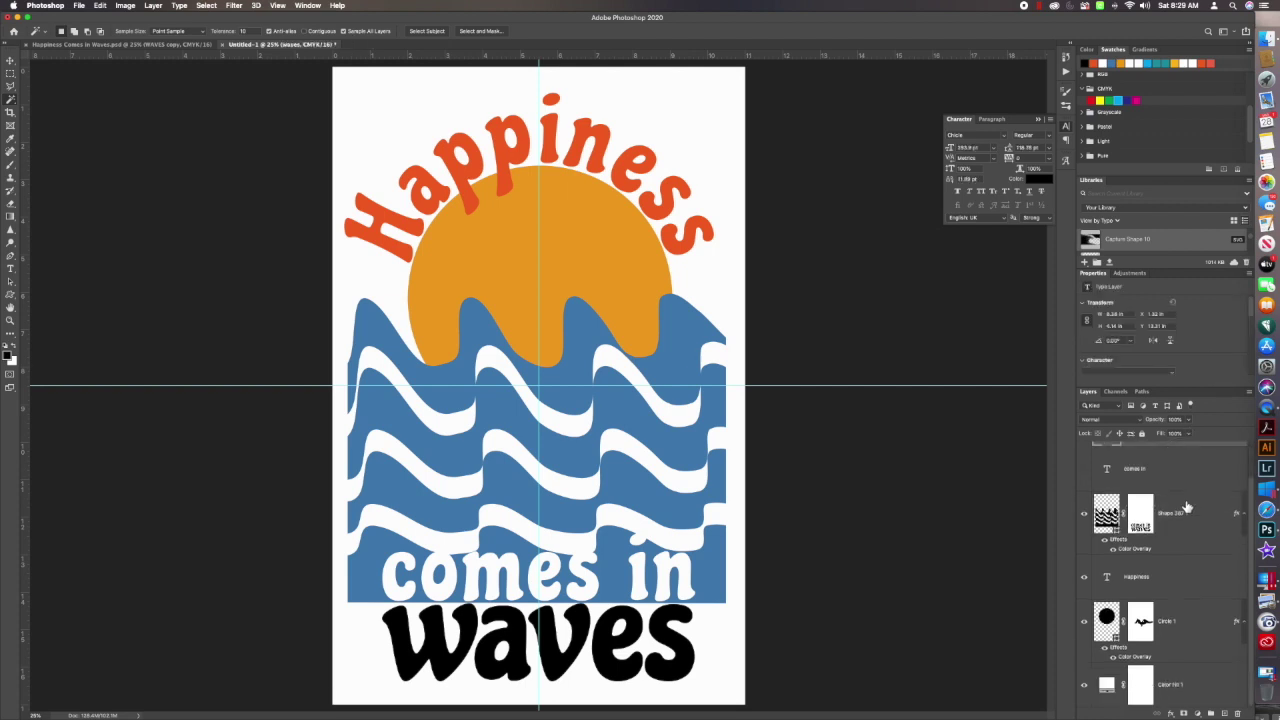
pyautogui.keyDown('shift'); pyautogui.click(1198, 629); pyautogui.keyUp('shift')
pyautogui.scroll(1, 1180, 590)
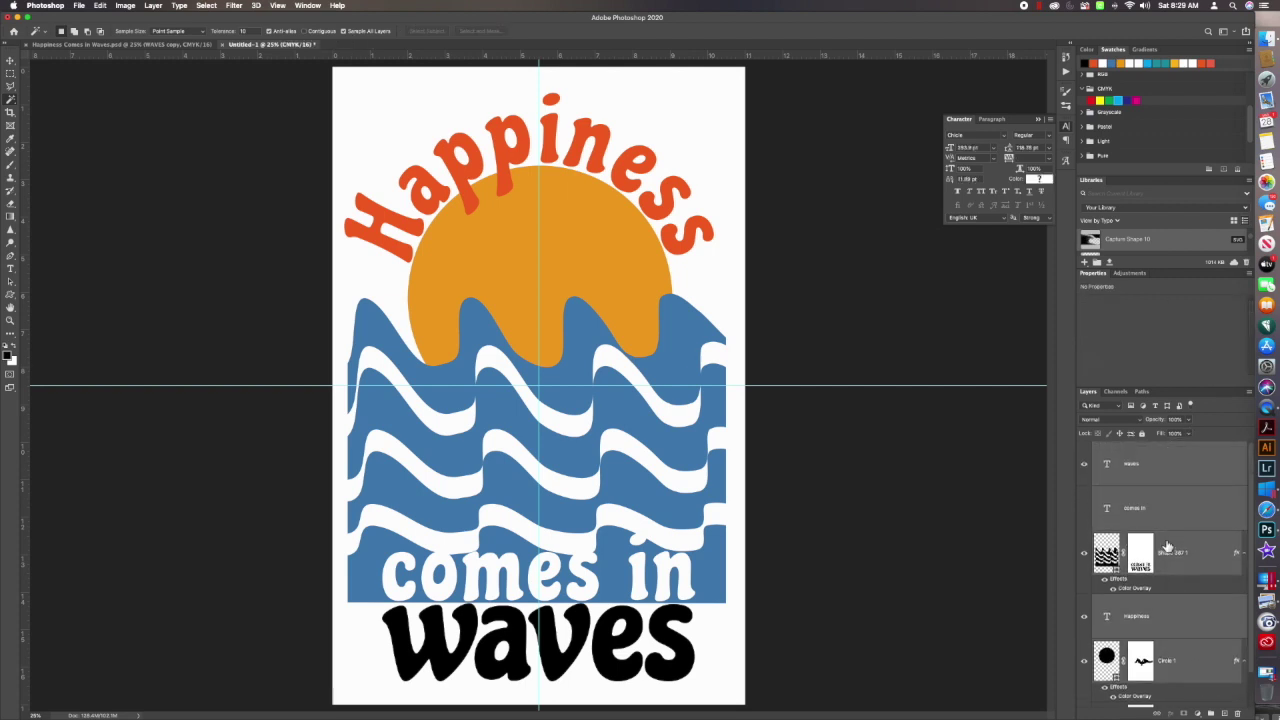
pyautogui.rightClick(1117, 534)
pyautogui.click(1193, 539)
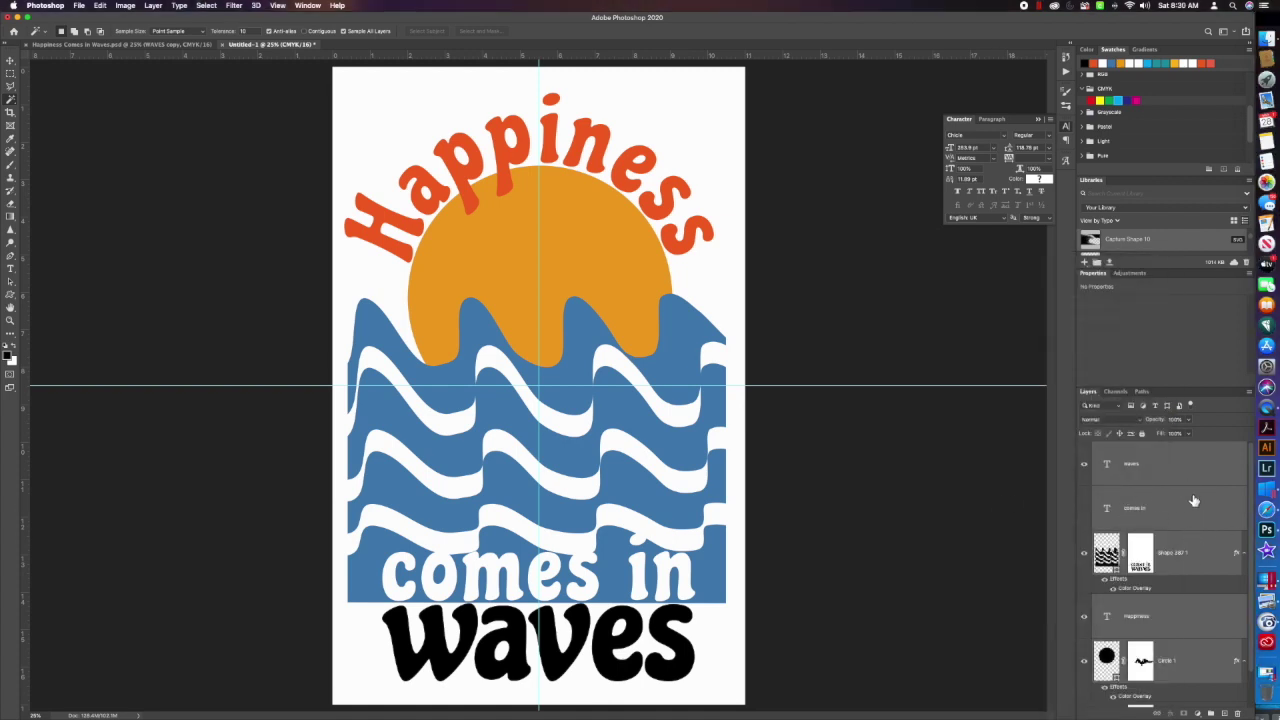
pyautogui.rightClick(1192, 500)
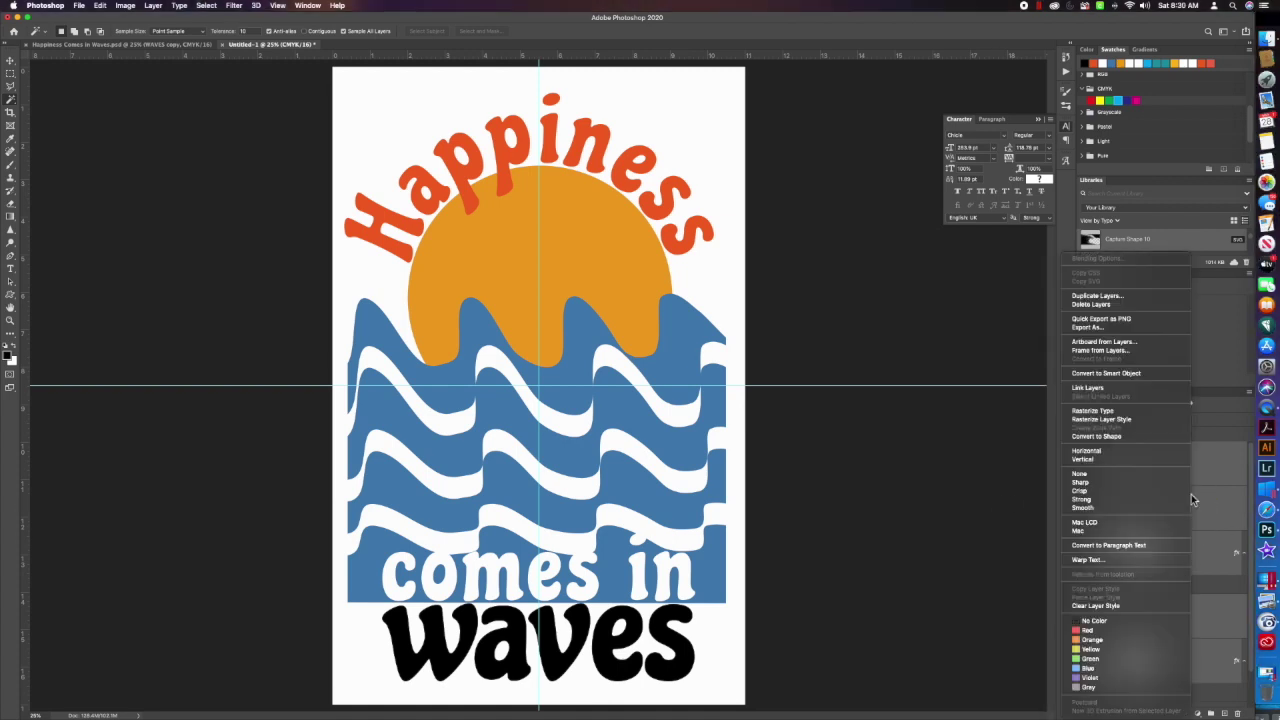
pyautogui.click(1099, 297)
pyautogui.click(203, 270)
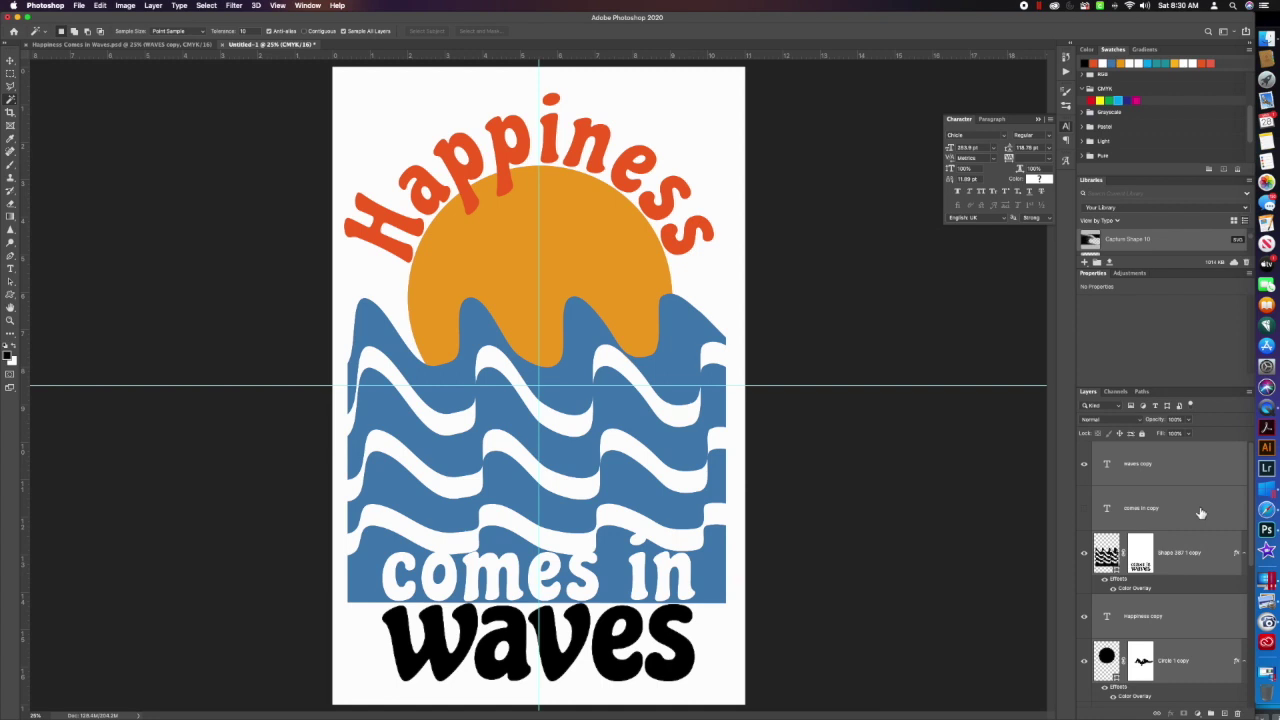
# Step: Merge the duplicated text, wave and sun layers into one layer
pyautogui.scroll(-2, 1160, 512)
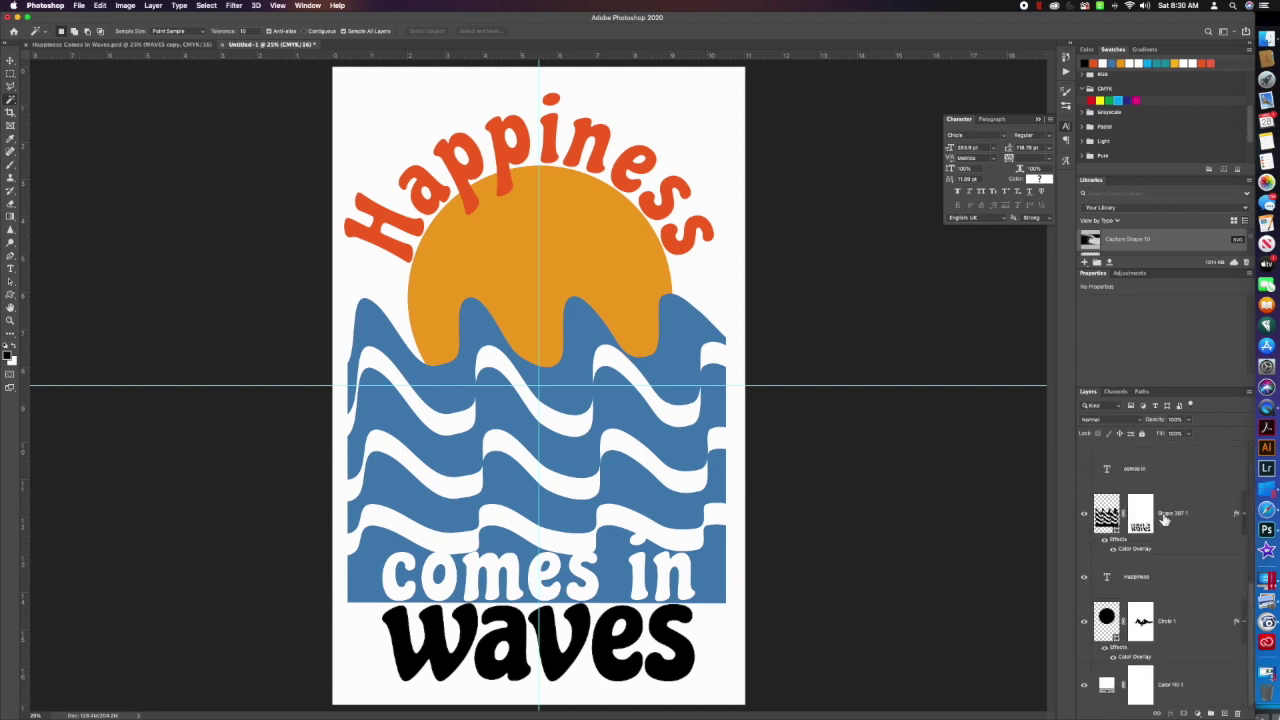
pyautogui.scroll(2, 1163, 518)
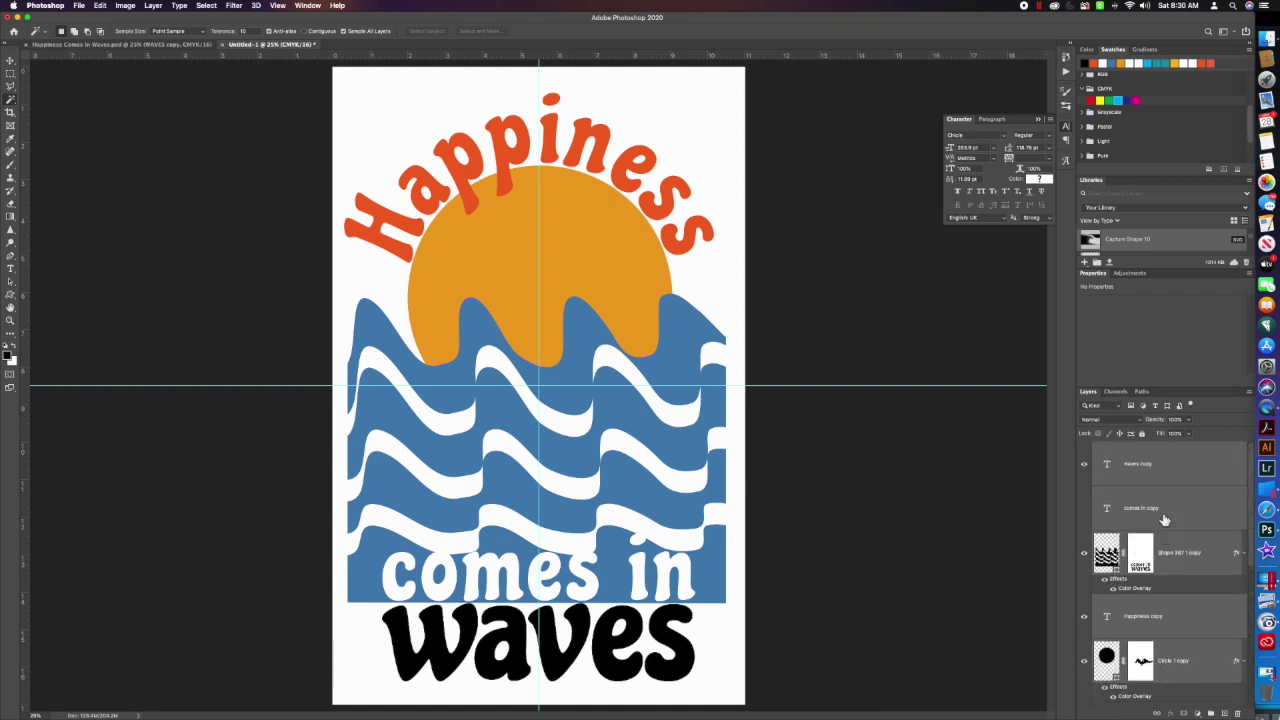
pyautogui.rightClick(1213, 566)
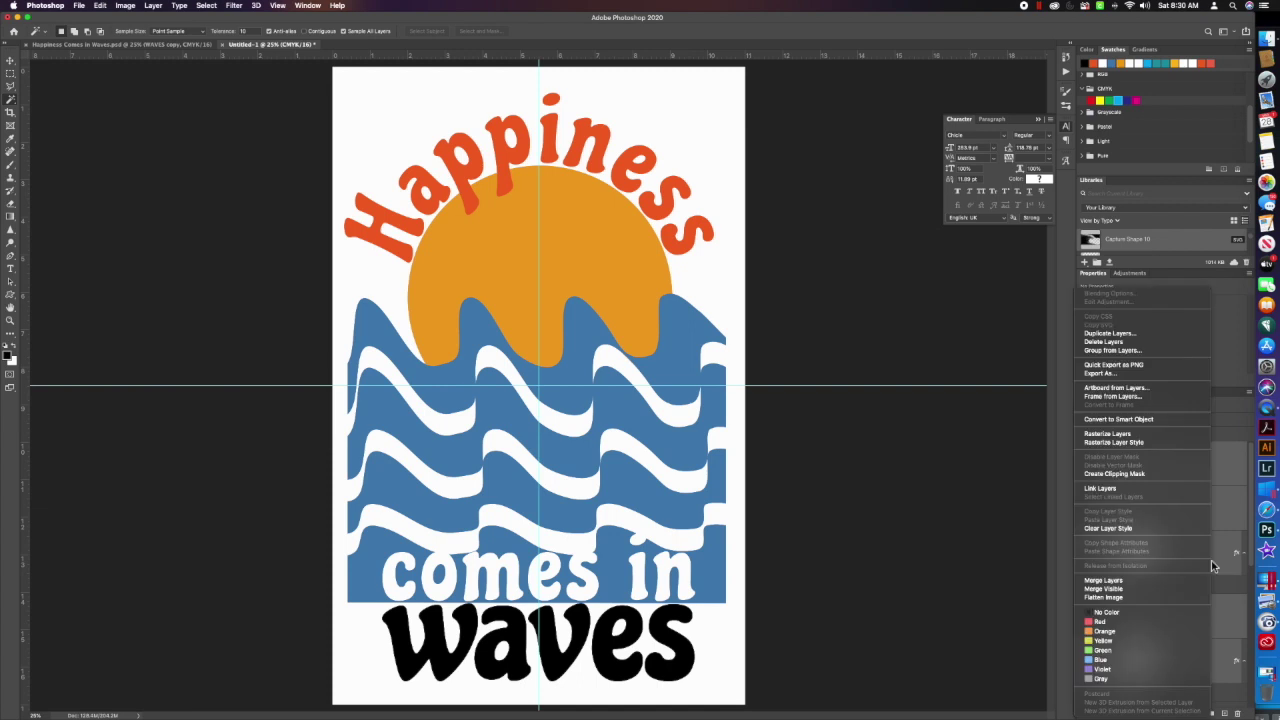
pyautogui.click(1100, 581)
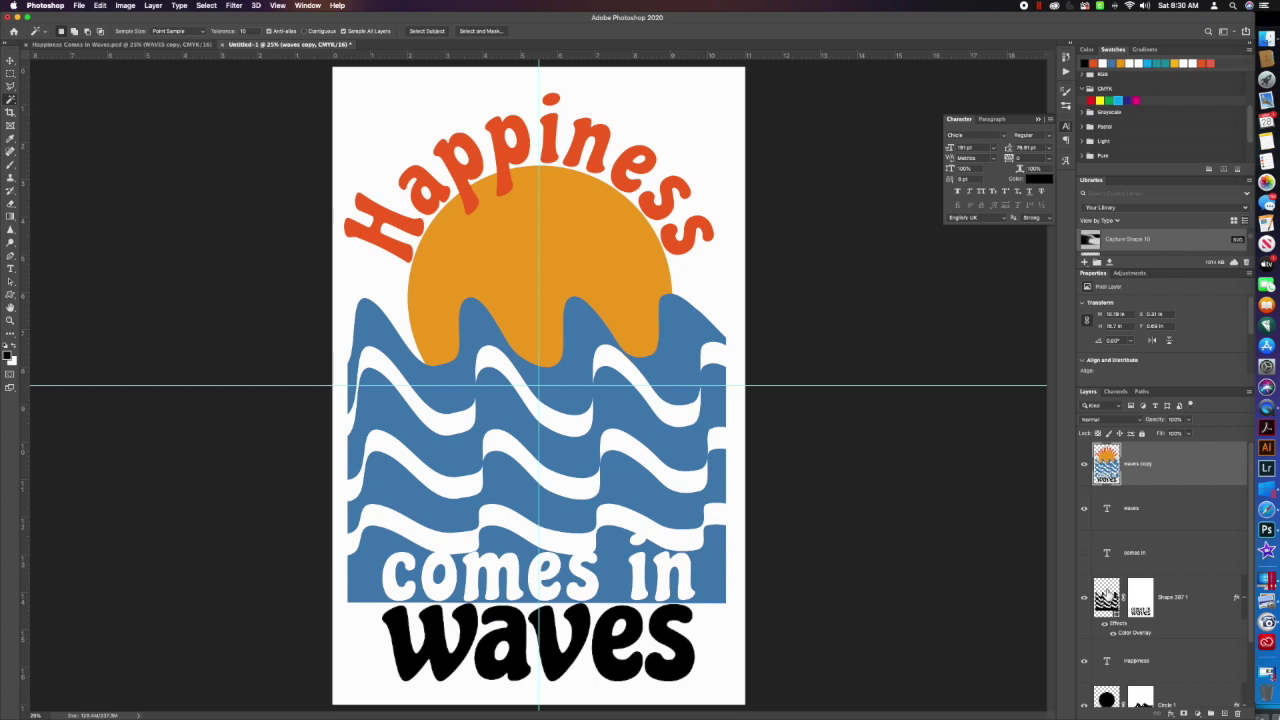
# Step: Hide the original text, wave and sun layers and the white color fill layer beneath the merged artwork
pyautogui.click(1083, 510)
pyautogui.scroll(-2, 1088, 615)
pyautogui.click(1084, 576)
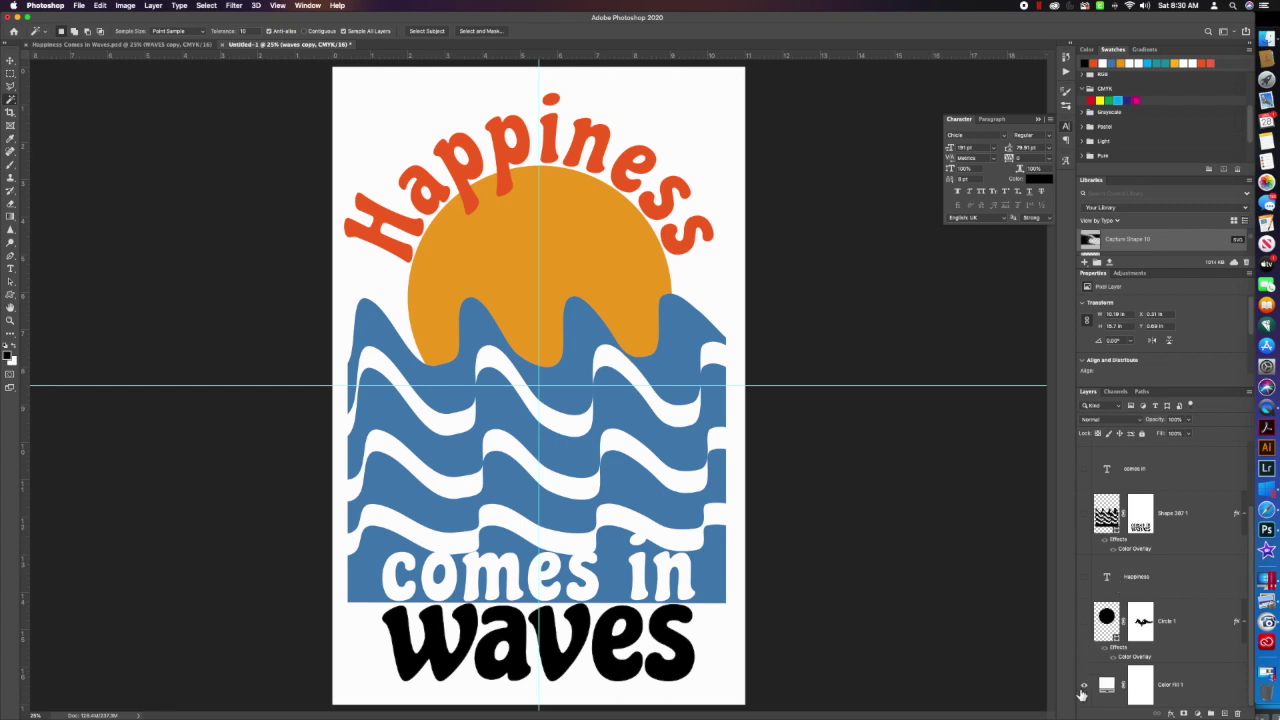
pyautogui.click(1083, 685)
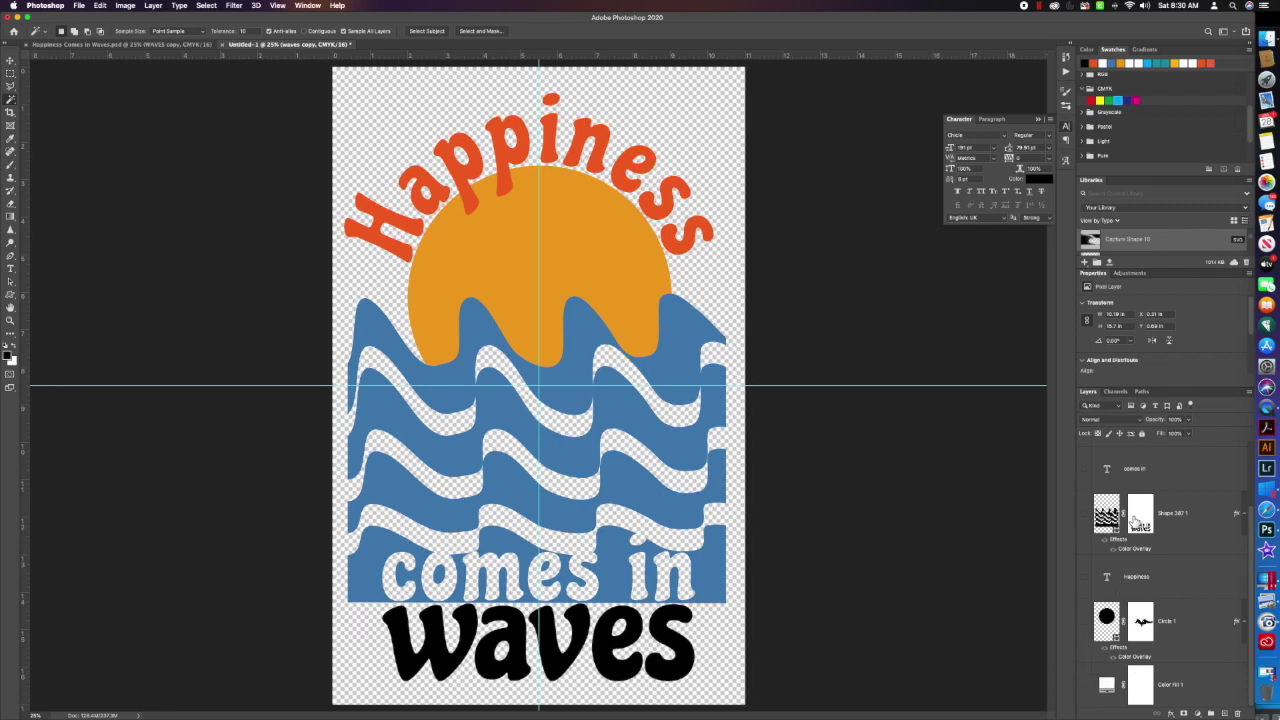
# Step: Add a layer mask to the merged artwork layer and choose the Jenny Distress 1 brush at 5000 px
pyautogui.scroll(2, 1140, 517)
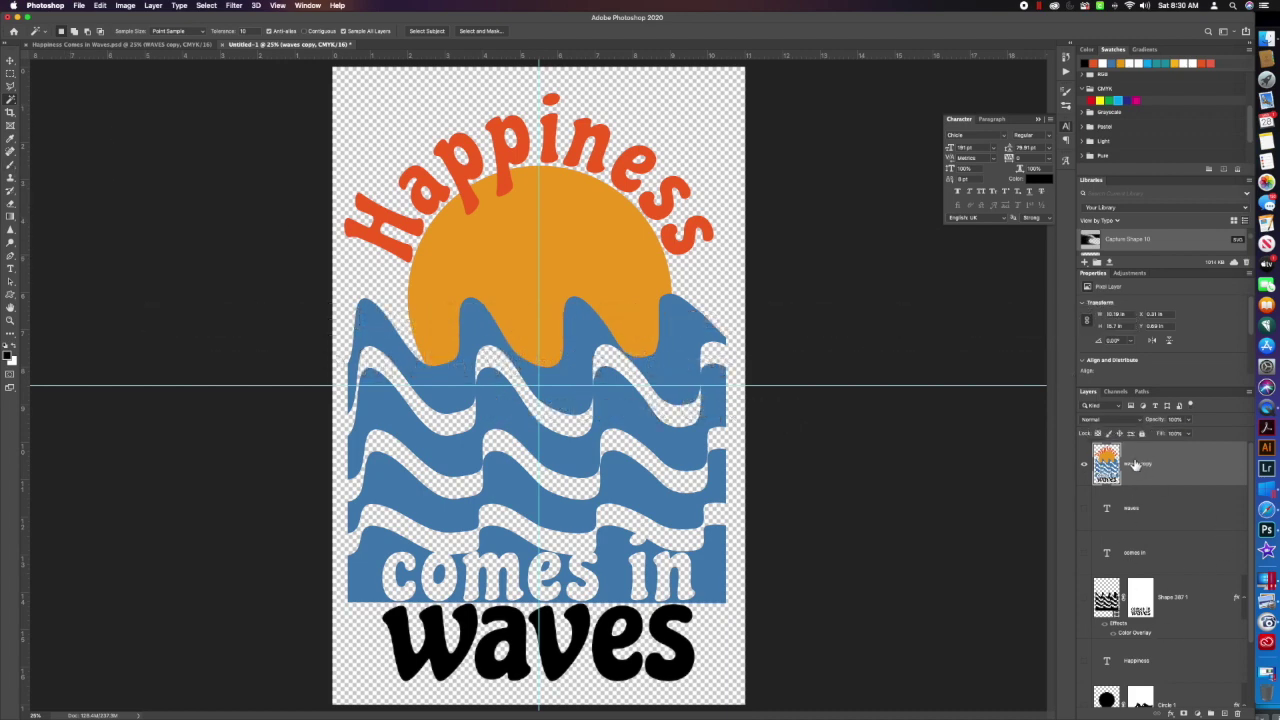
pyautogui.click(1185, 713)
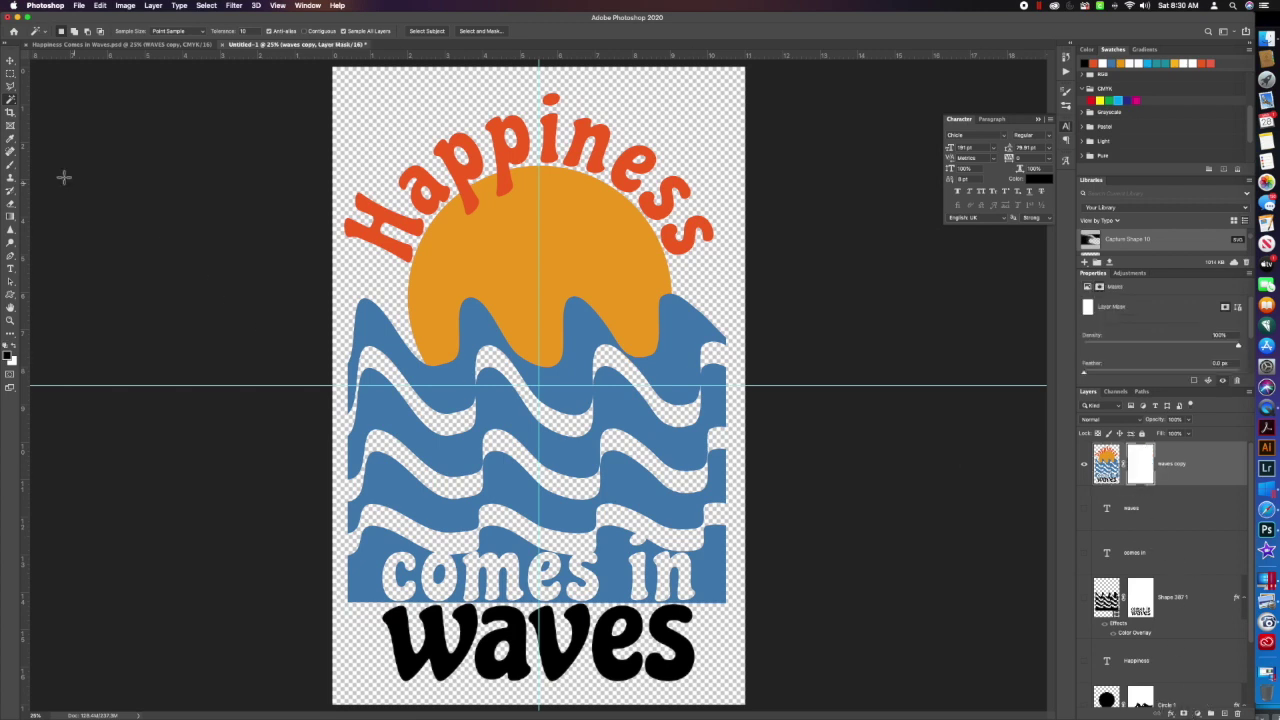
pyautogui.click(11, 167)
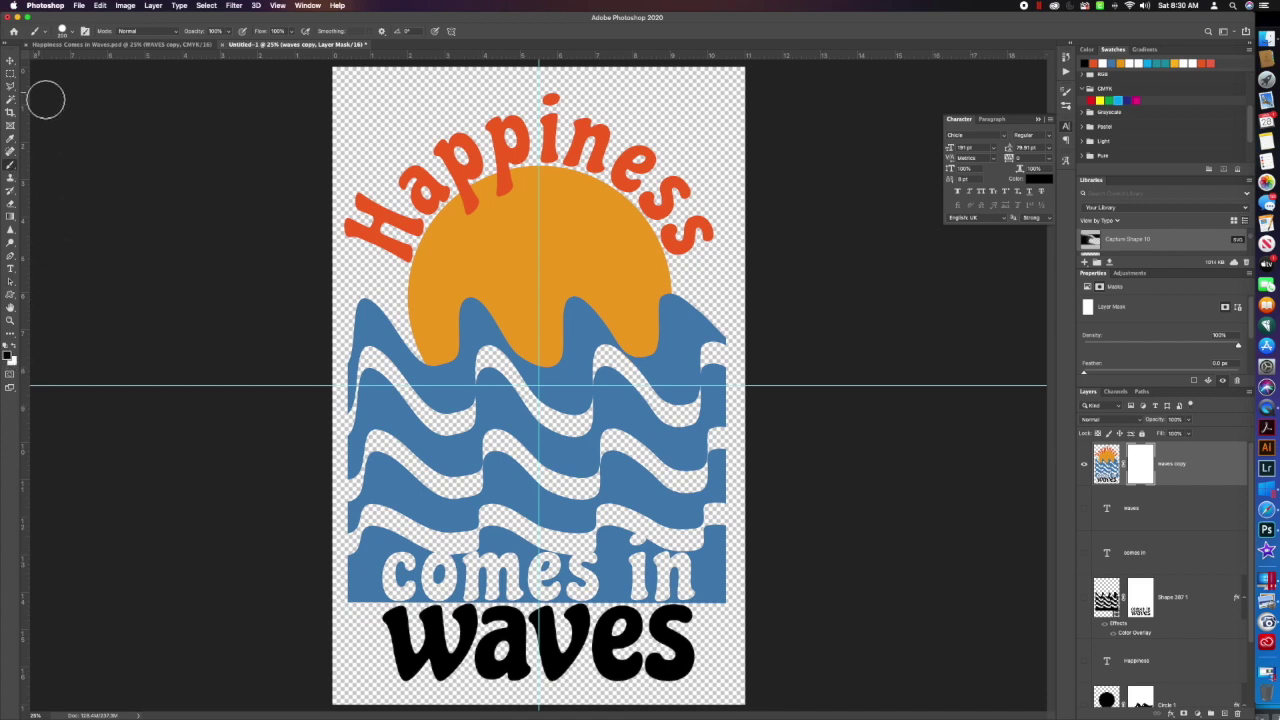
pyautogui.click(86, 33)
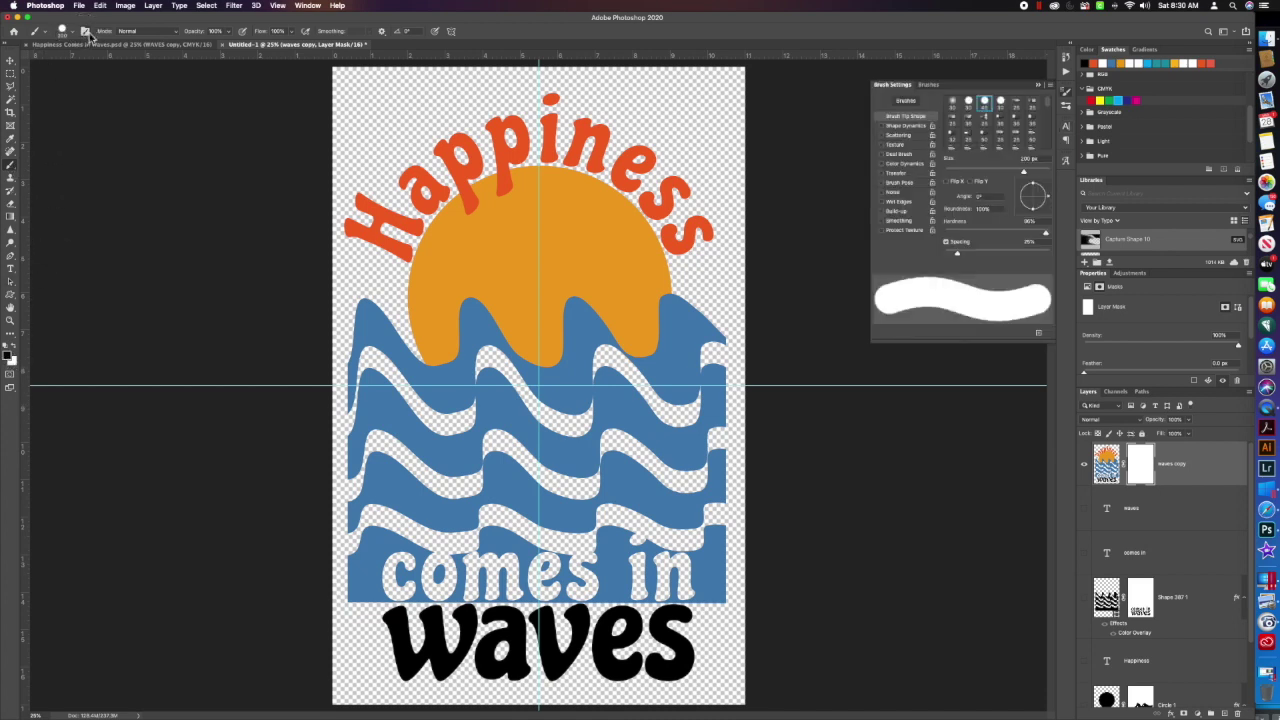
pyautogui.click(929, 85)
pyautogui.scroll(-10, 950, 227)
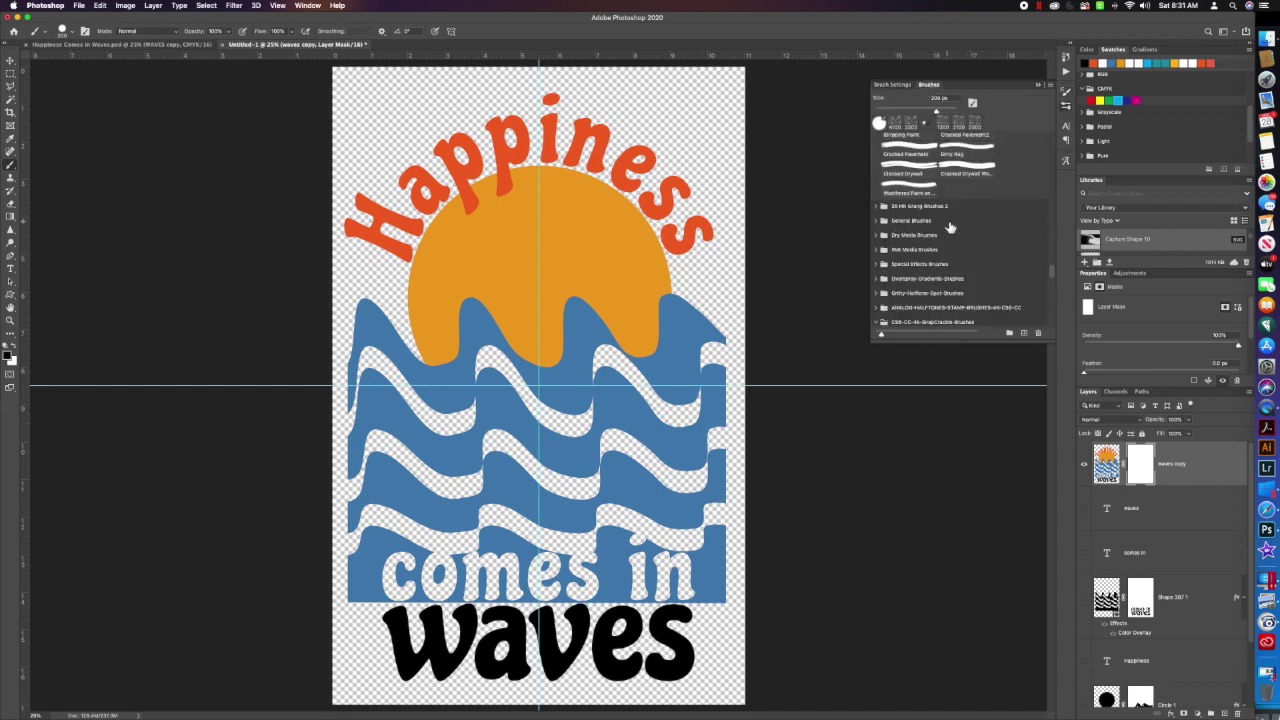
pyautogui.scroll(-5, 950, 227)
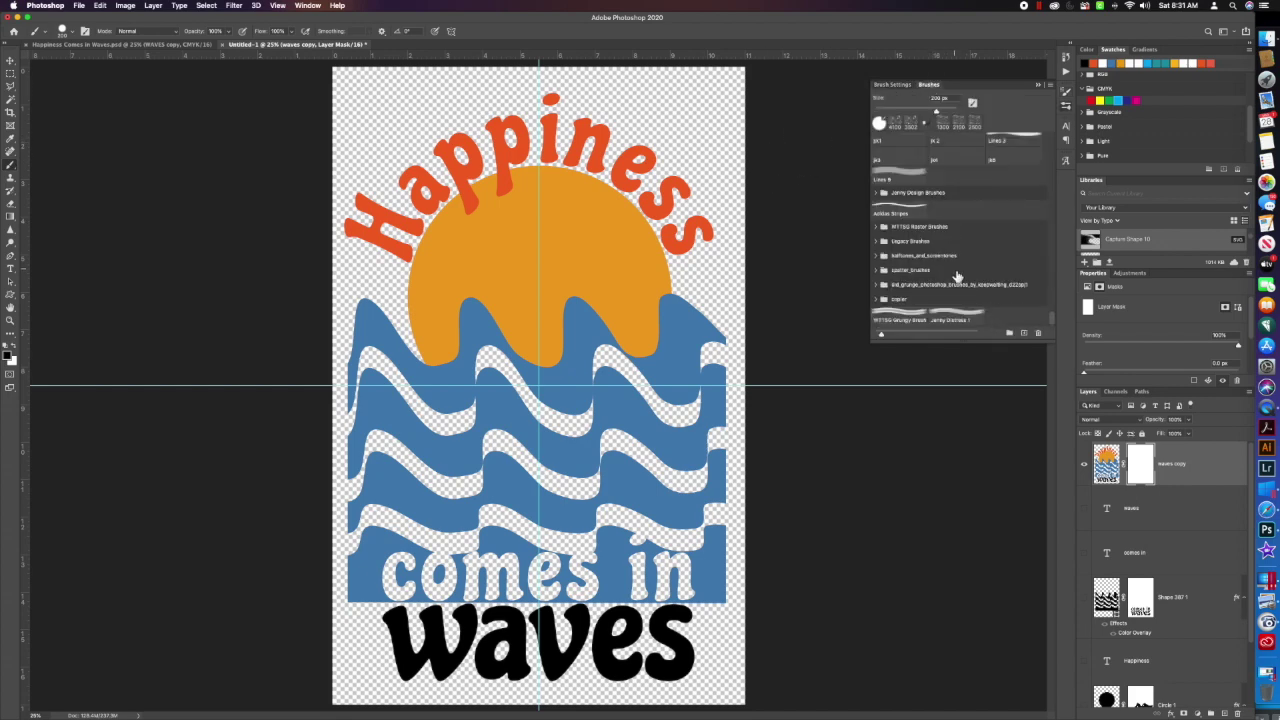
pyautogui.click(953, 319)
pyautogui.moveTo(957, 116); pyautogui.dragTo(978, 115)
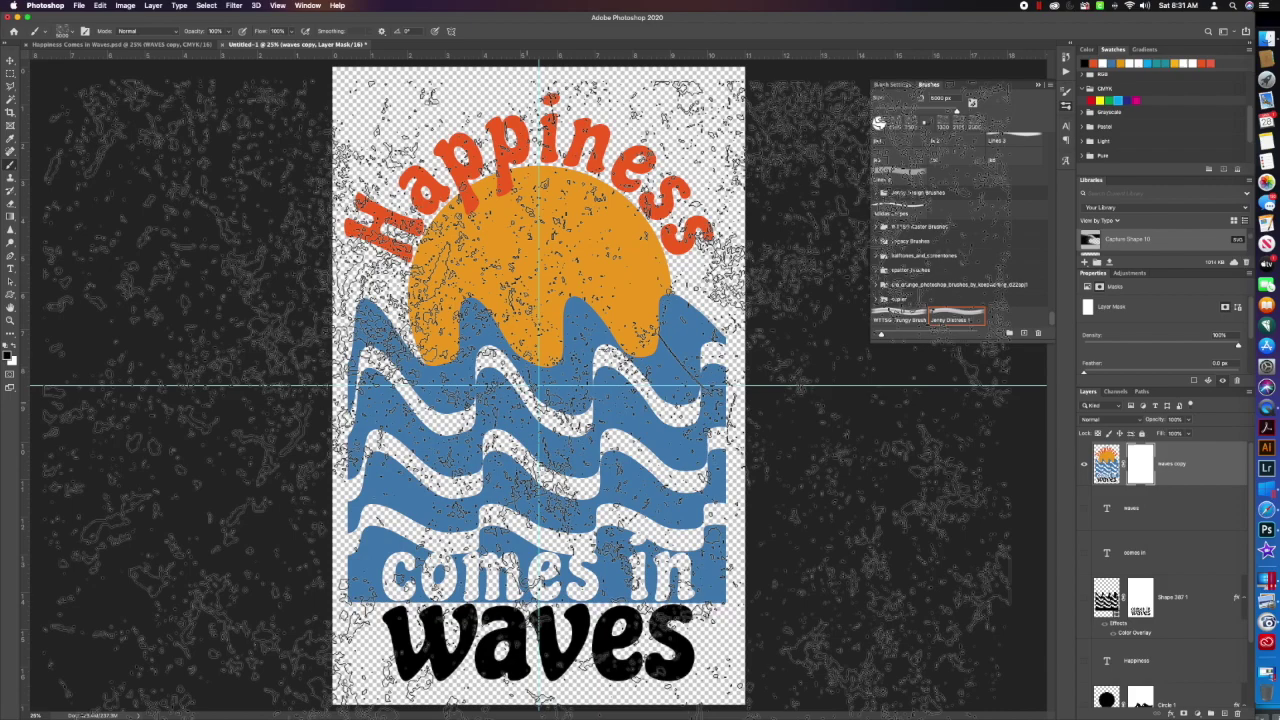
# Step: Try stamping the distress texture on the artwork's mask, also with the brush tip rotated, and undo the trial stamps
pyautogui.click(529, 407)
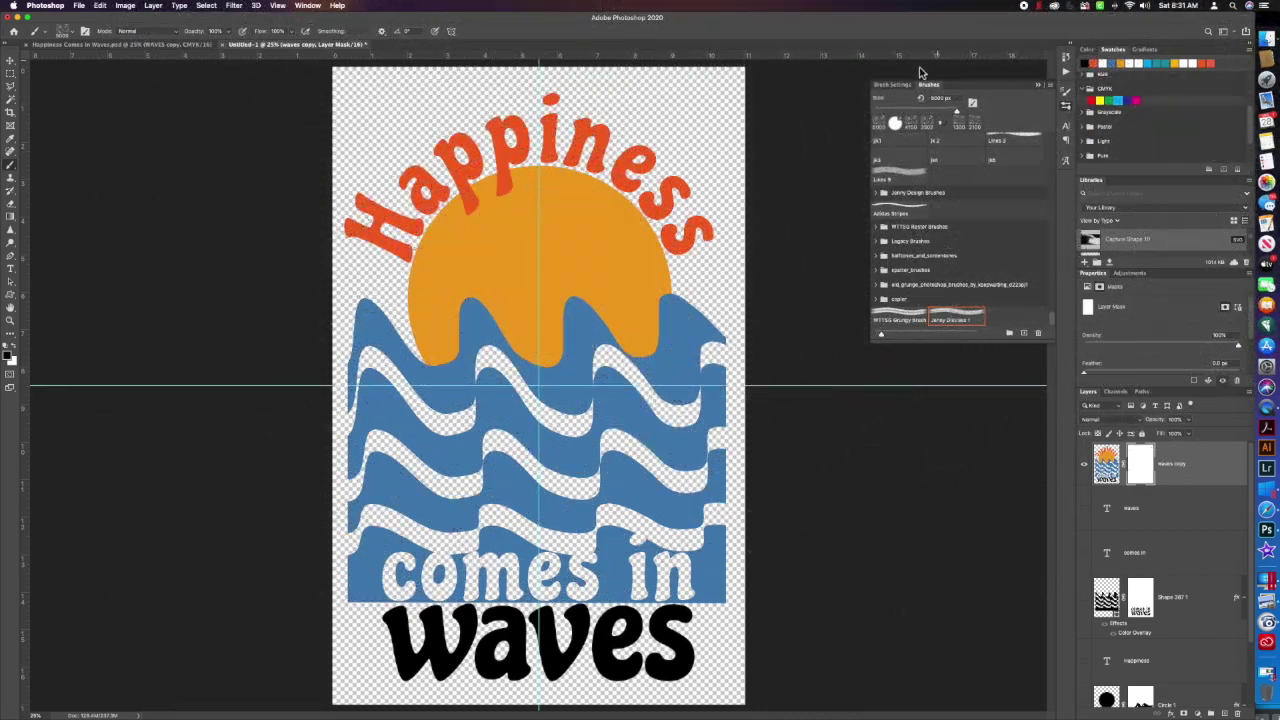
pyautogui.click(895, 85)
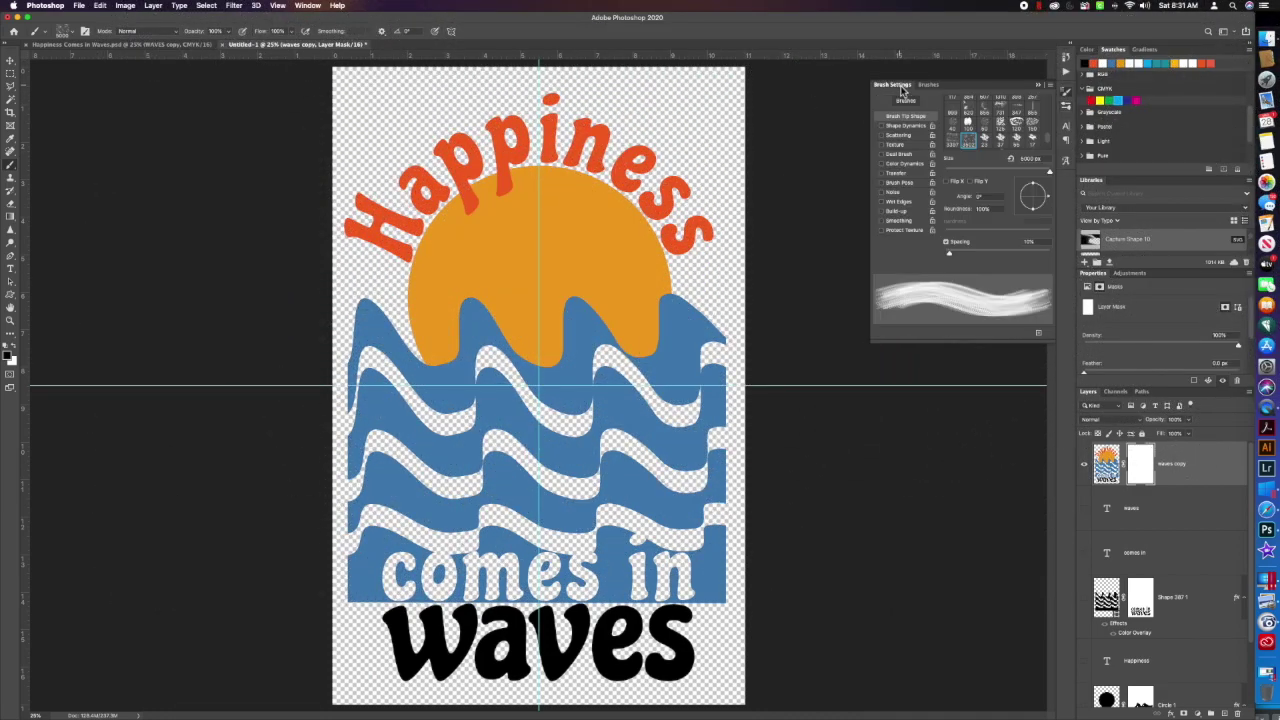
pyautogui.moveTo(1049, 200); pyautogui.dragTo(1033, 210)
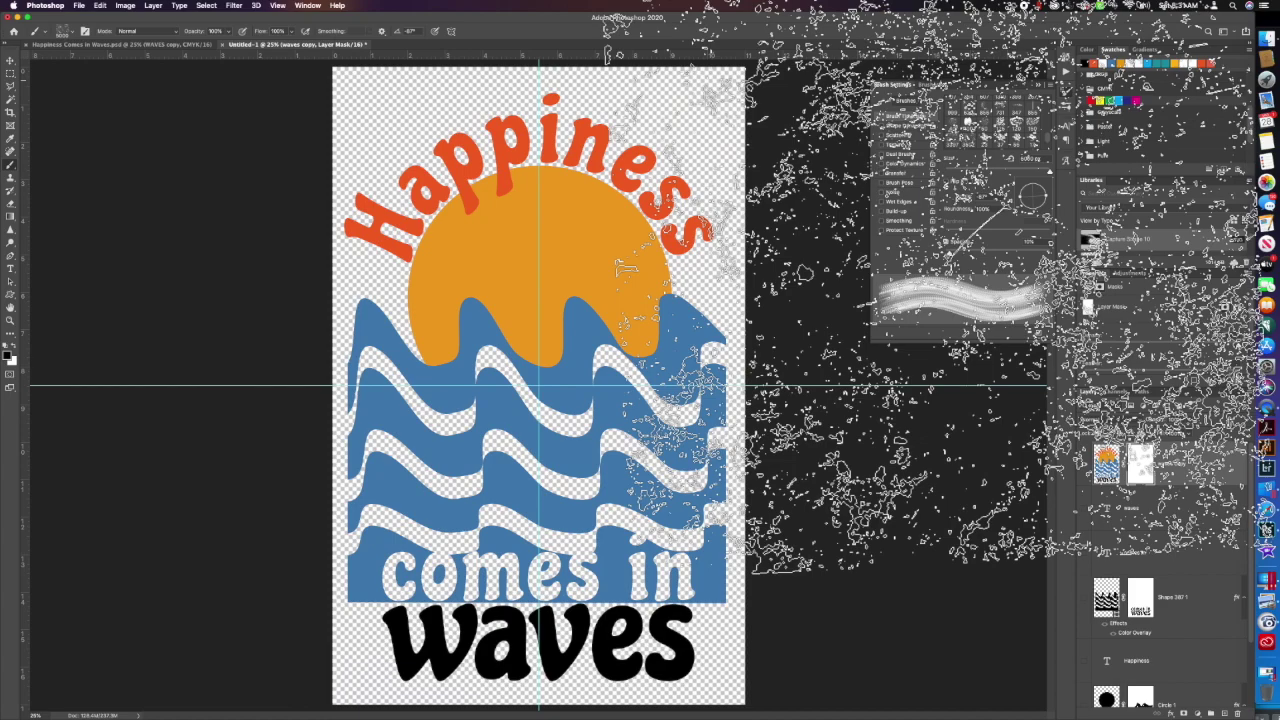
pyautogui.click(929, 85)
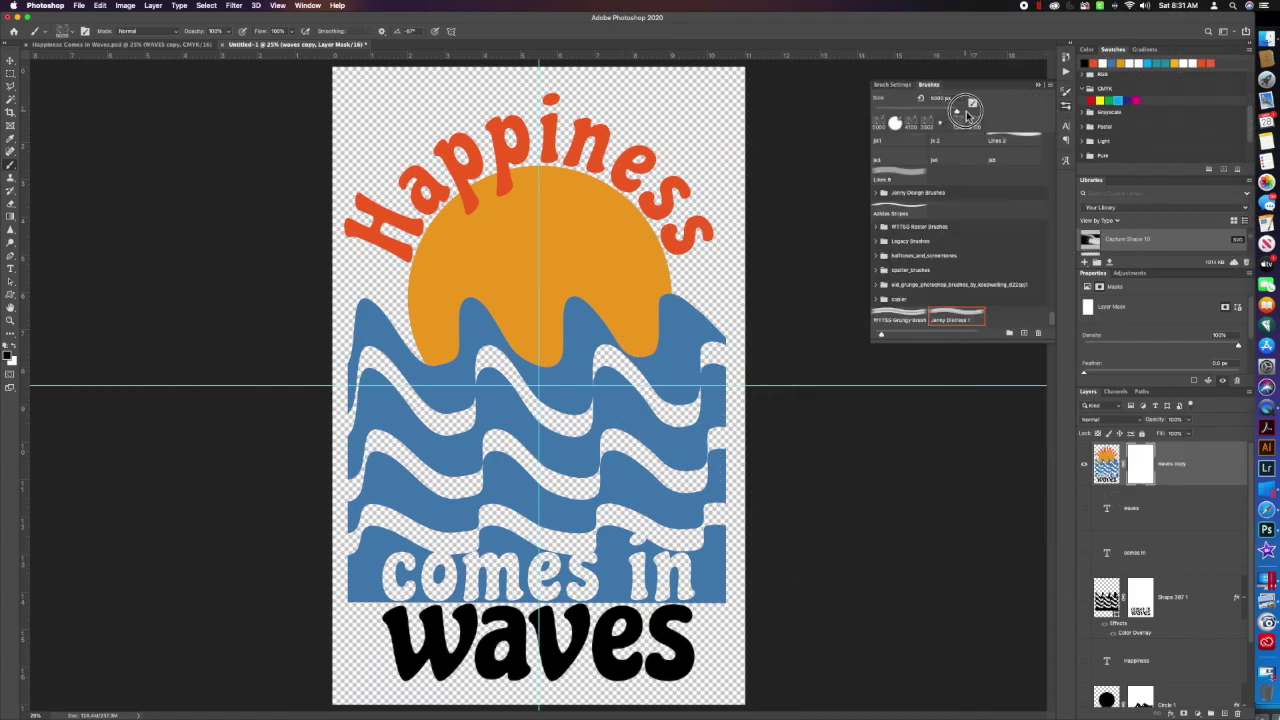
pyautogui.click(506, 345)
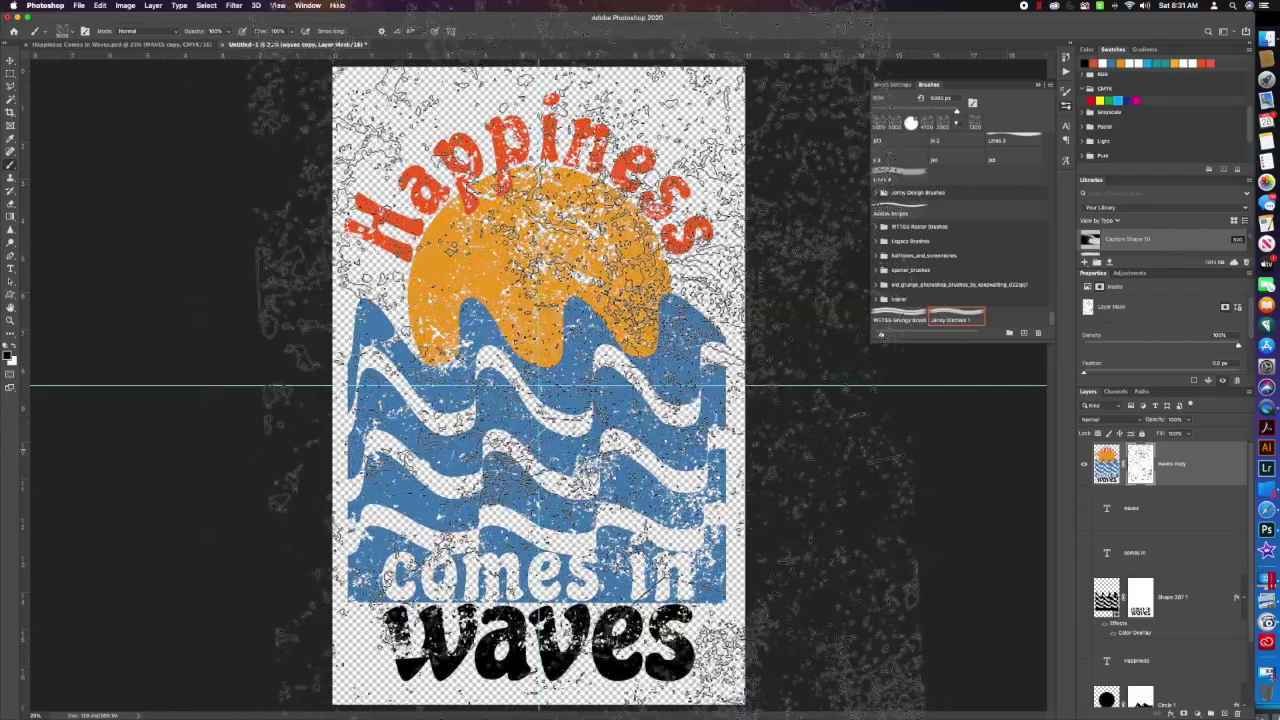
pyautogui.press('super+z')
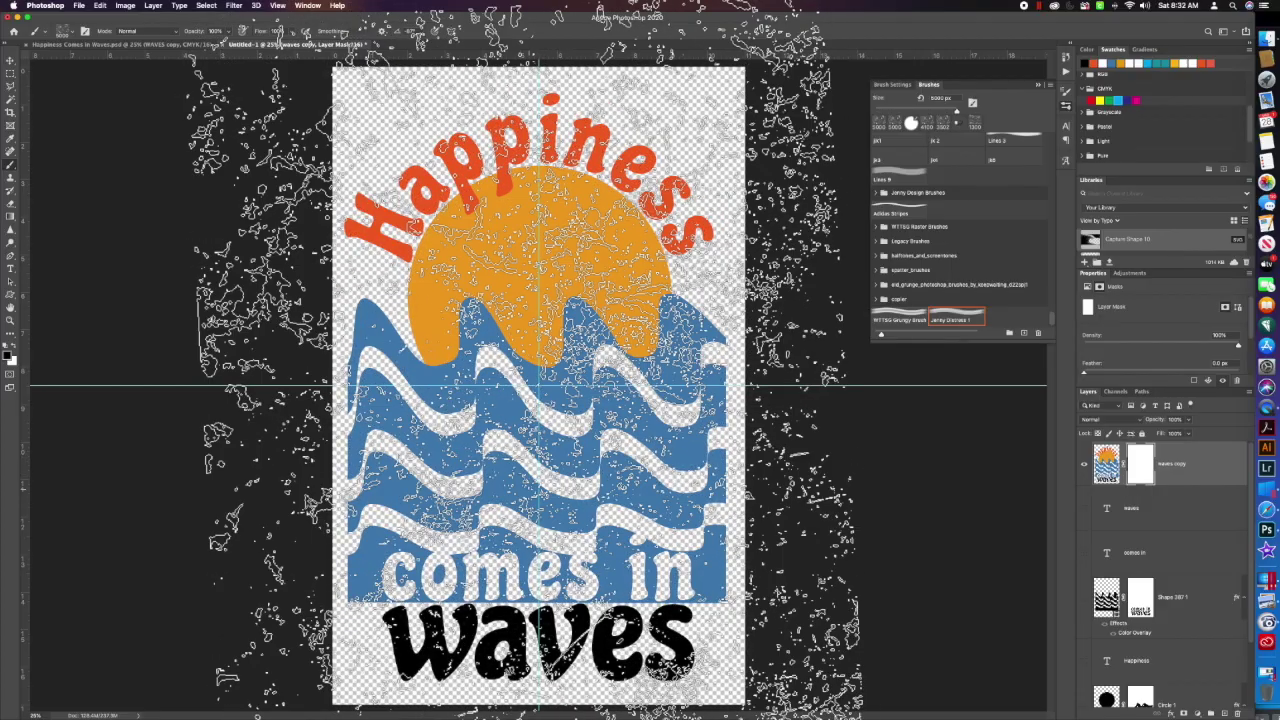
pyautogui.click(530, 380)
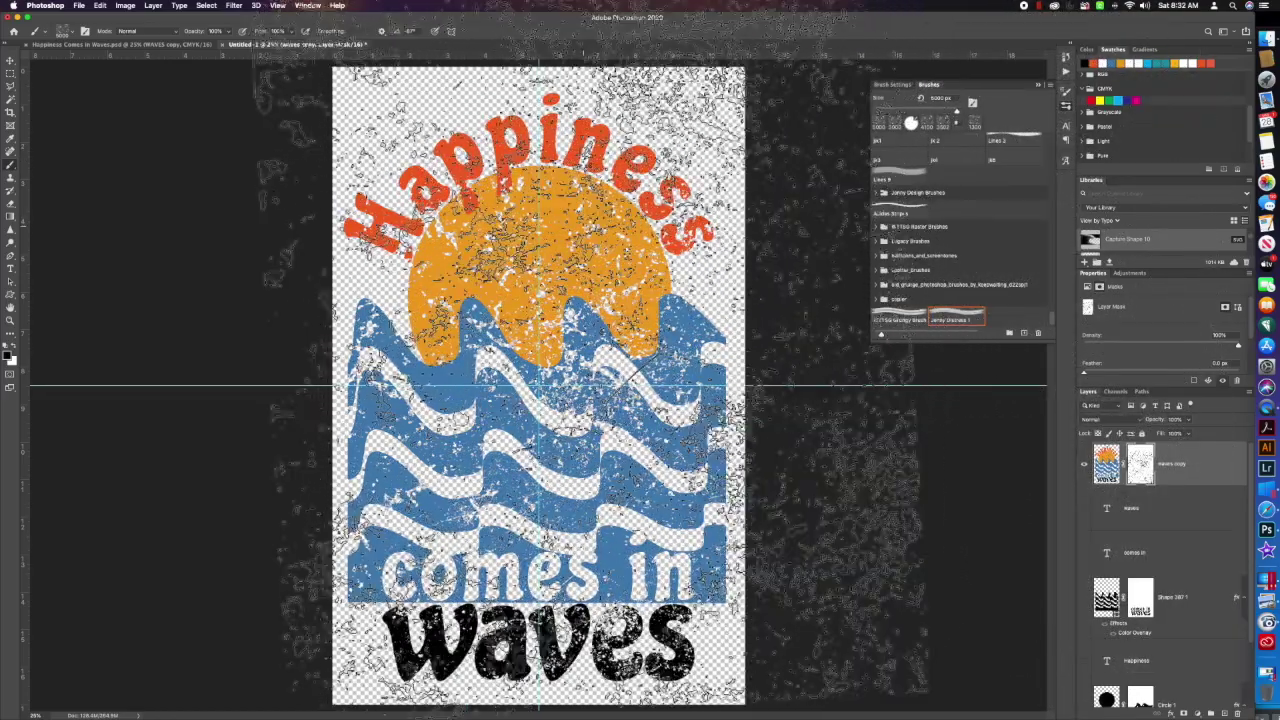
pyautogui.hotkey('ctrl', 'z')
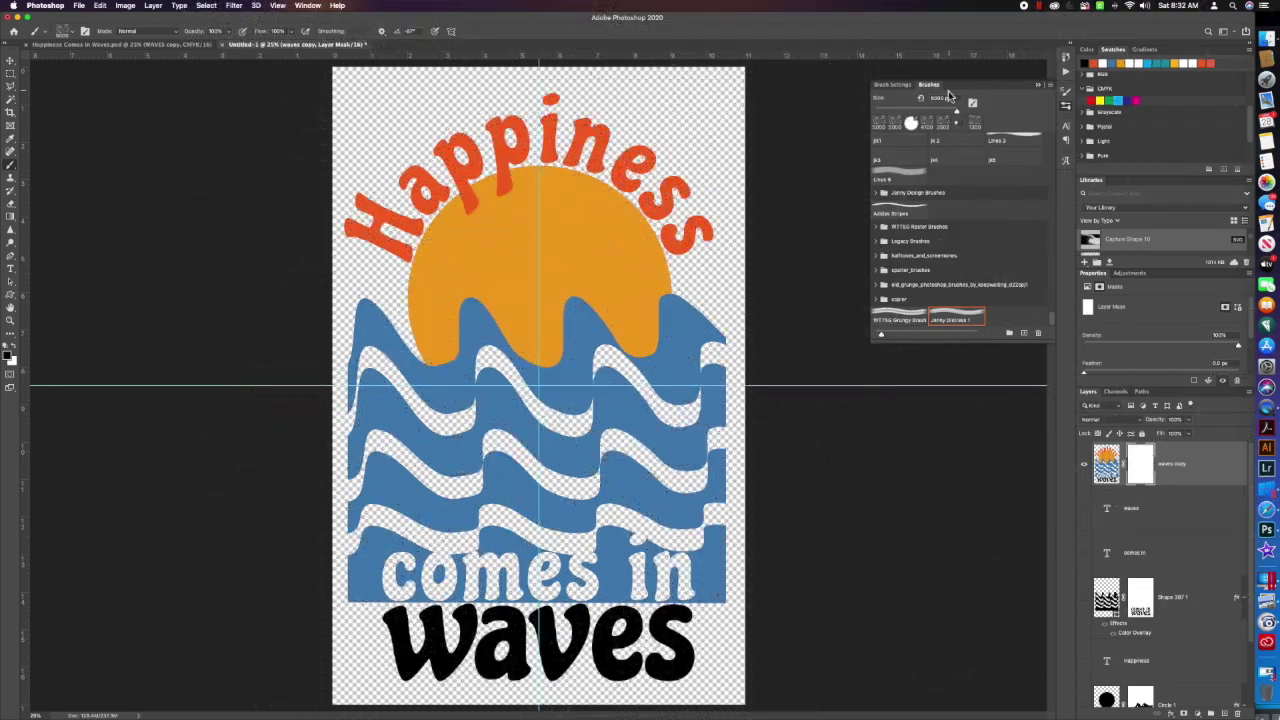
# Step: Set the distress brush's angle to 90° and stamp the texture over the whole artwork on its layer mask
pyautogui.click(909, 85)
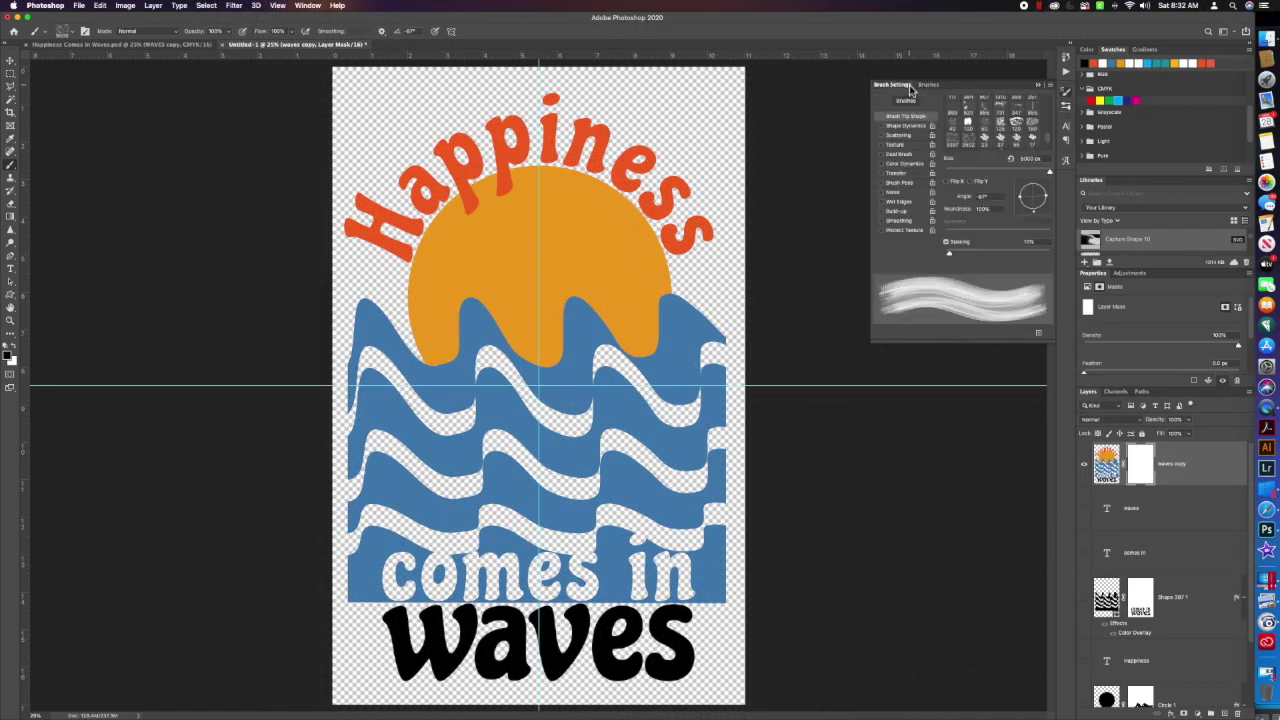
pyautogui.click(986, 196)
pyautogui.write('90')
pyautogui.press('Return')
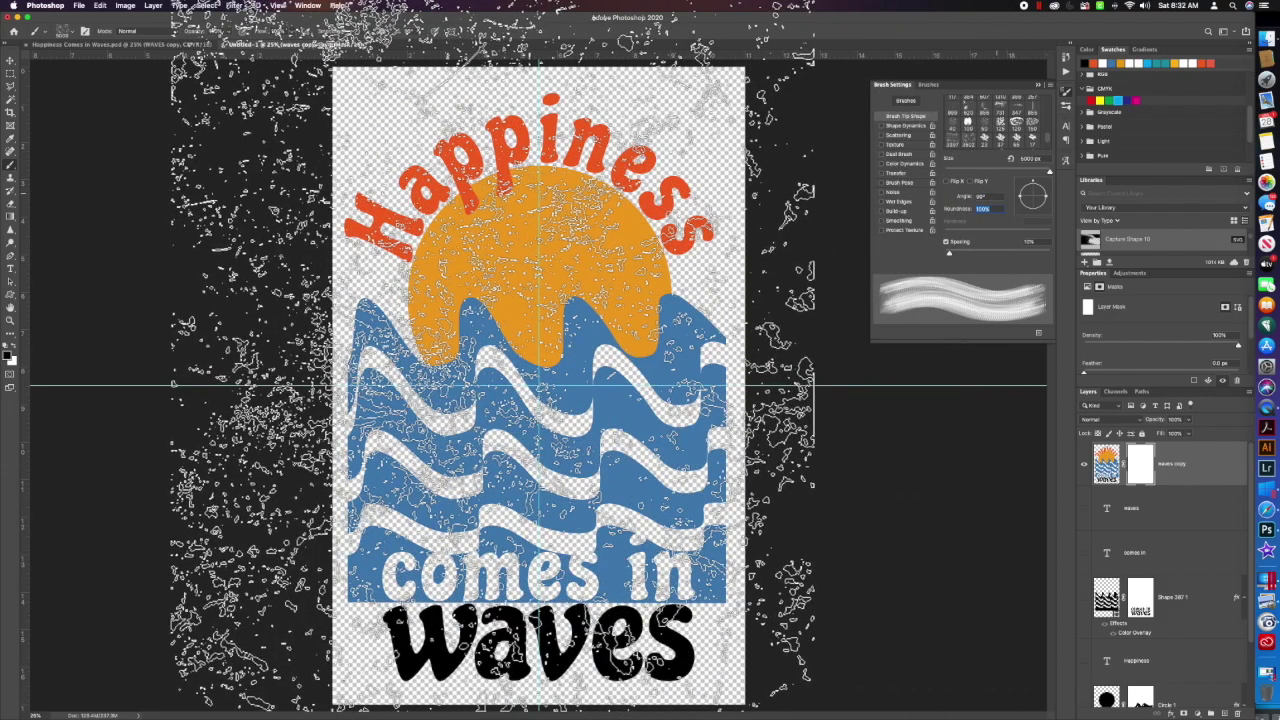
pyautogui.moveTo(518, 356)
pyautogui.mouseDown()
pyautogui.moveTo(530, 360)
pyautogui.moveTo(522, 372)
pyautogui.moveTo(526, 346)
pyautogui.moveTo(540, 425)
pyautogui.mouseUp()
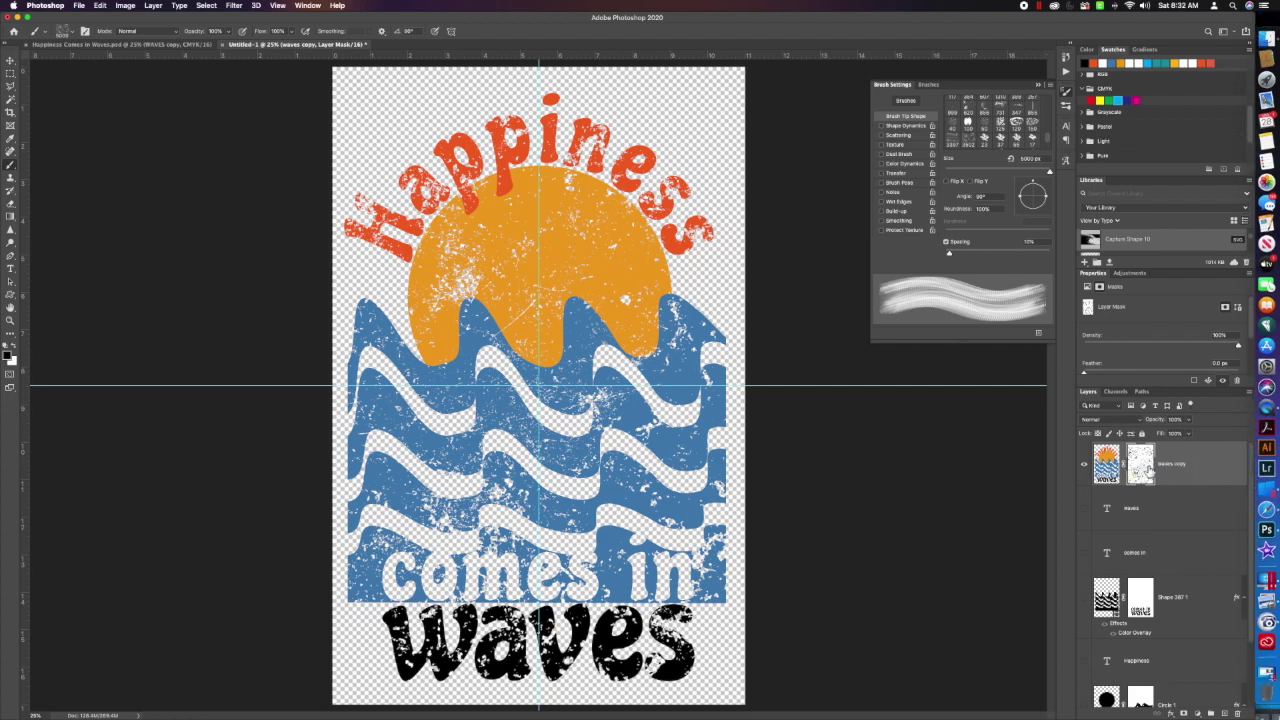
# Step: Set the foreground color to white and choose a small hard round brush for retouching the distress mask
pyautogui.click(15, 346)
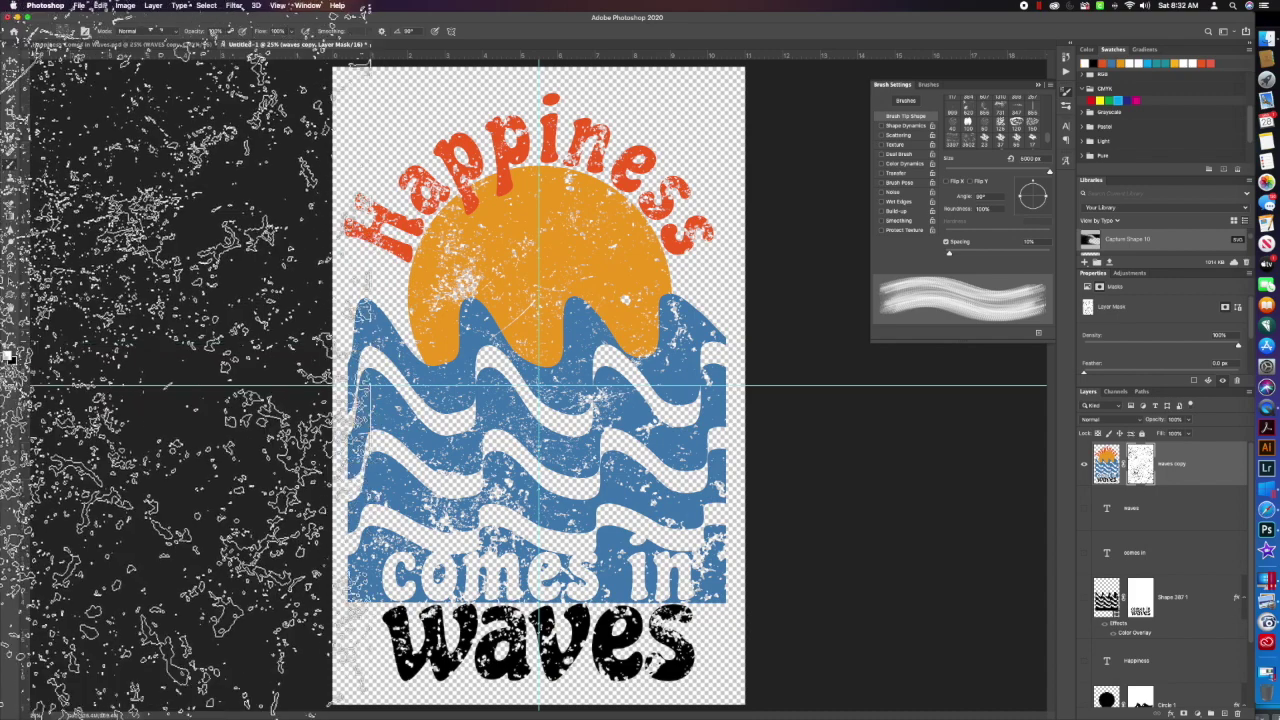
pyautogui.click(58, 33)
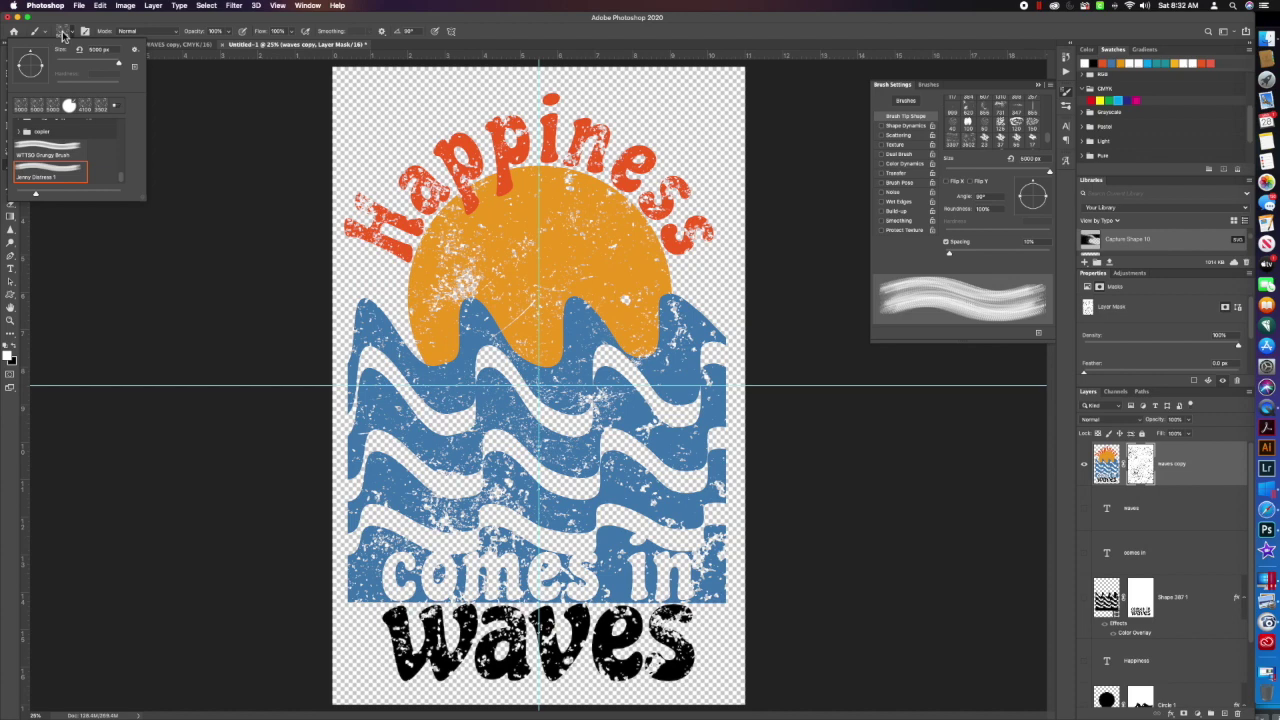
pyautogui.click(62, 122)
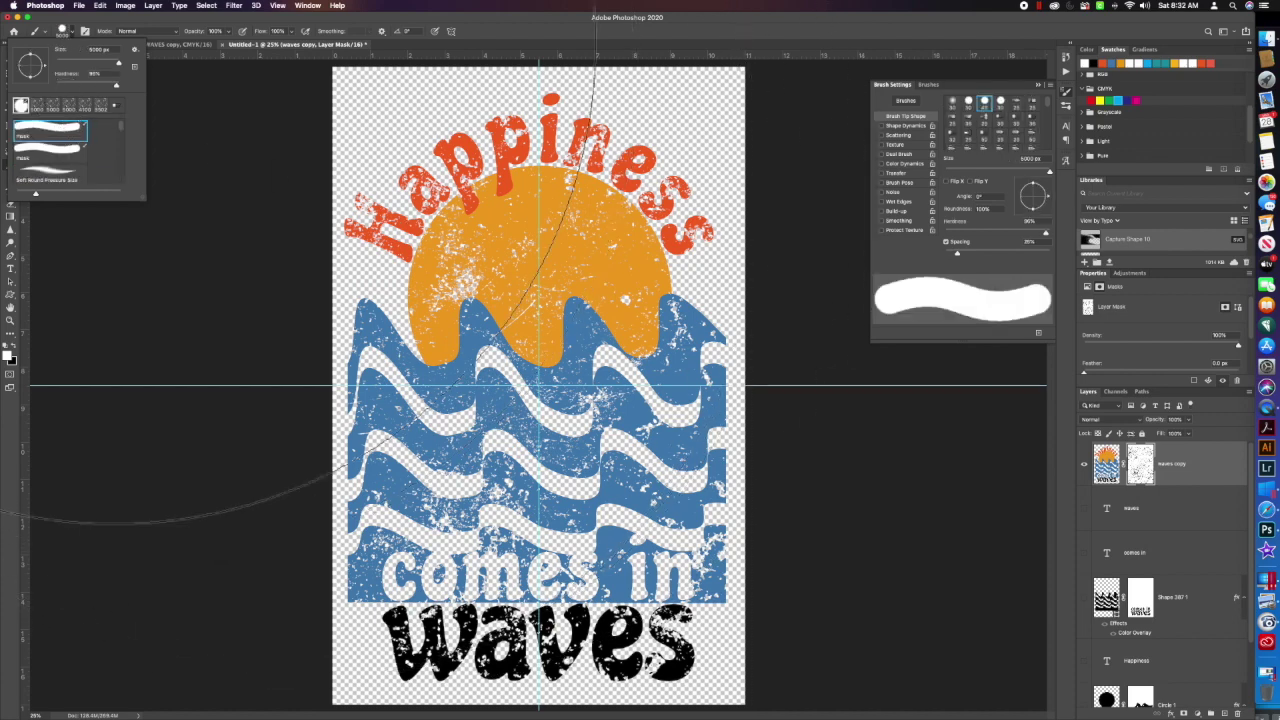
pyautogui.moveTo(68, 65); pyautogui.dragTo(70, 65)
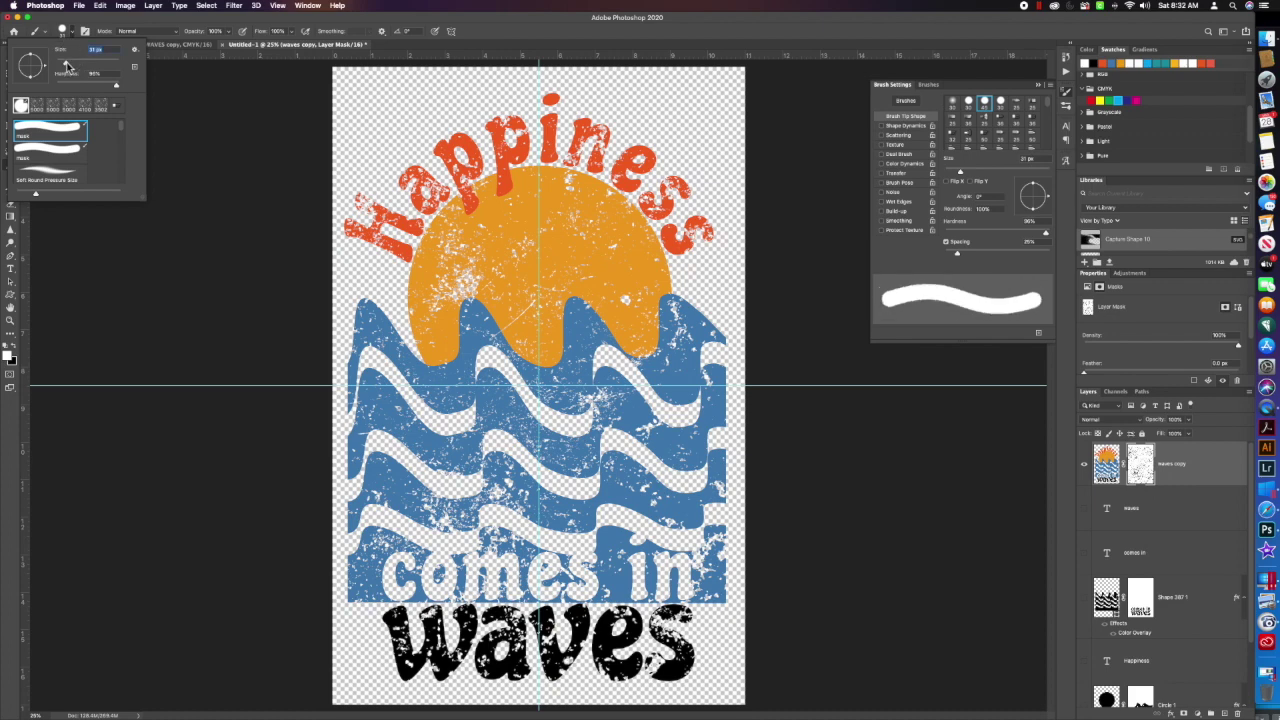
pyautogui.press('Return')
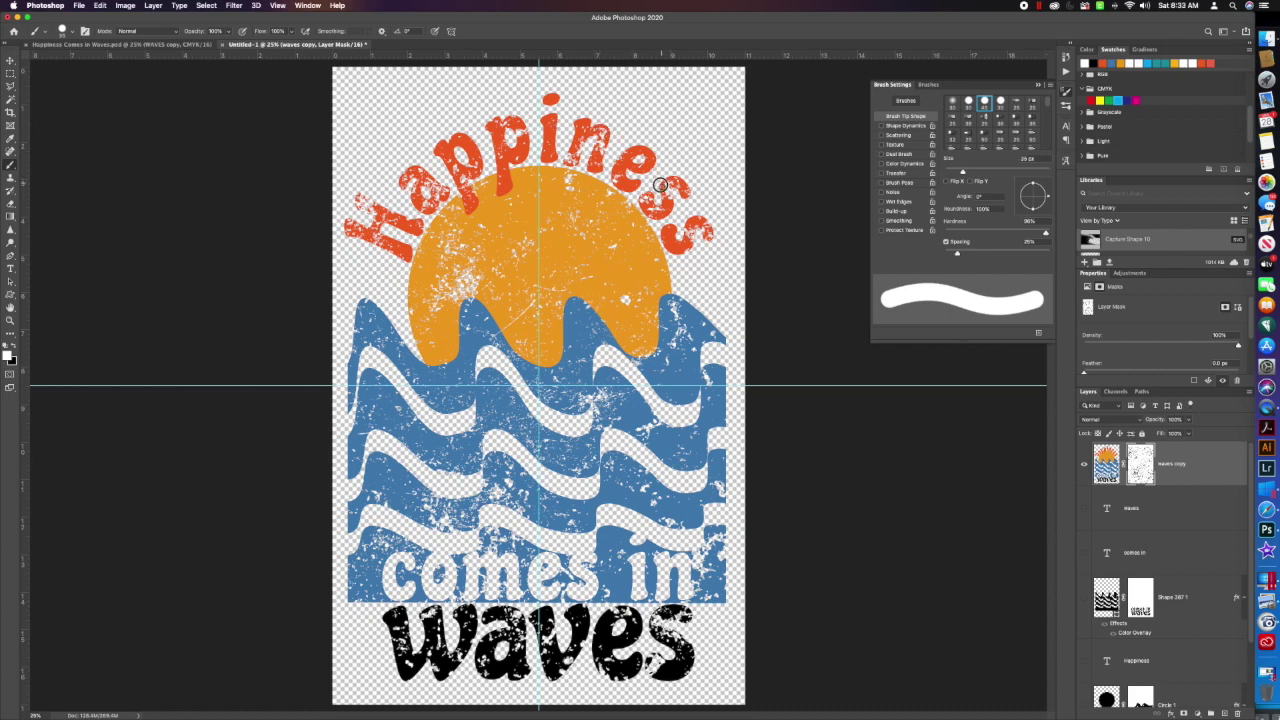
# Step: Paint white on the layer mask over heavily worn spots in the final "s" and the "H" of "Happiness" to restore the lettering
pyautogui.moveTo(709, 224); pyautogui.dragTo(712, 236)
pyautogui.click(10, 322)
pyautogui.click(539, 179)
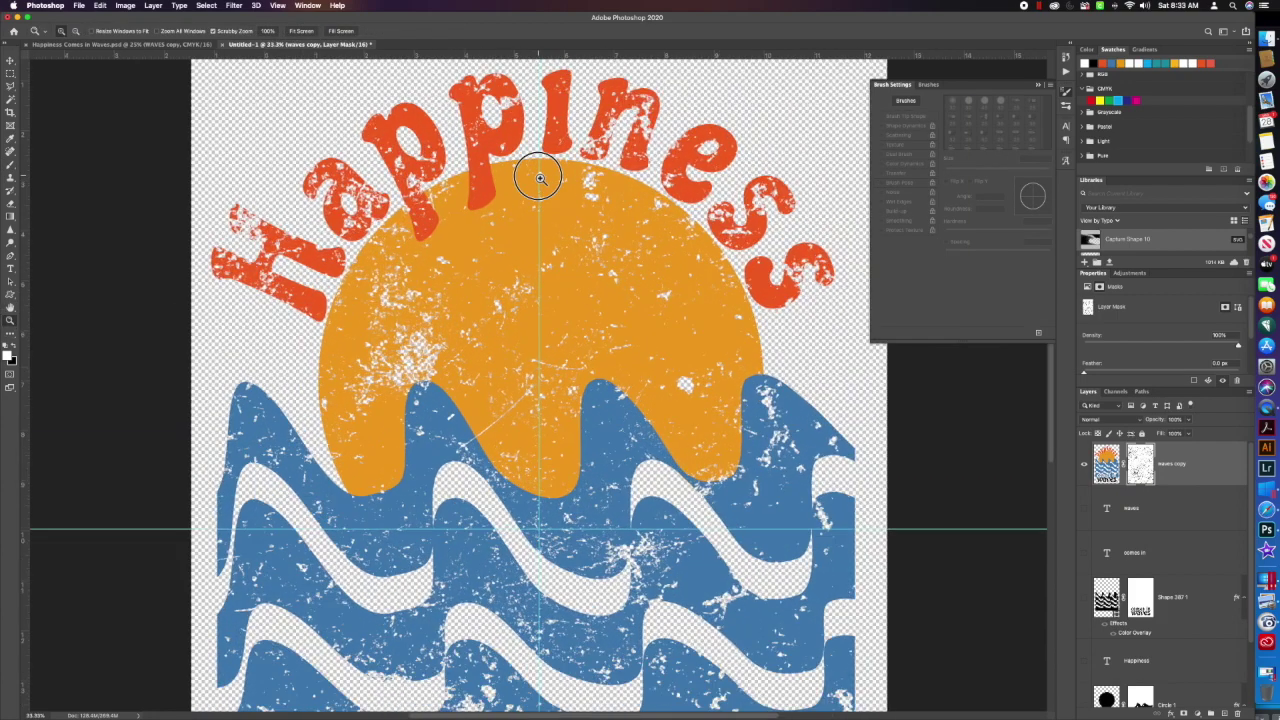
pyautogui.scroll(2, 539, 179)
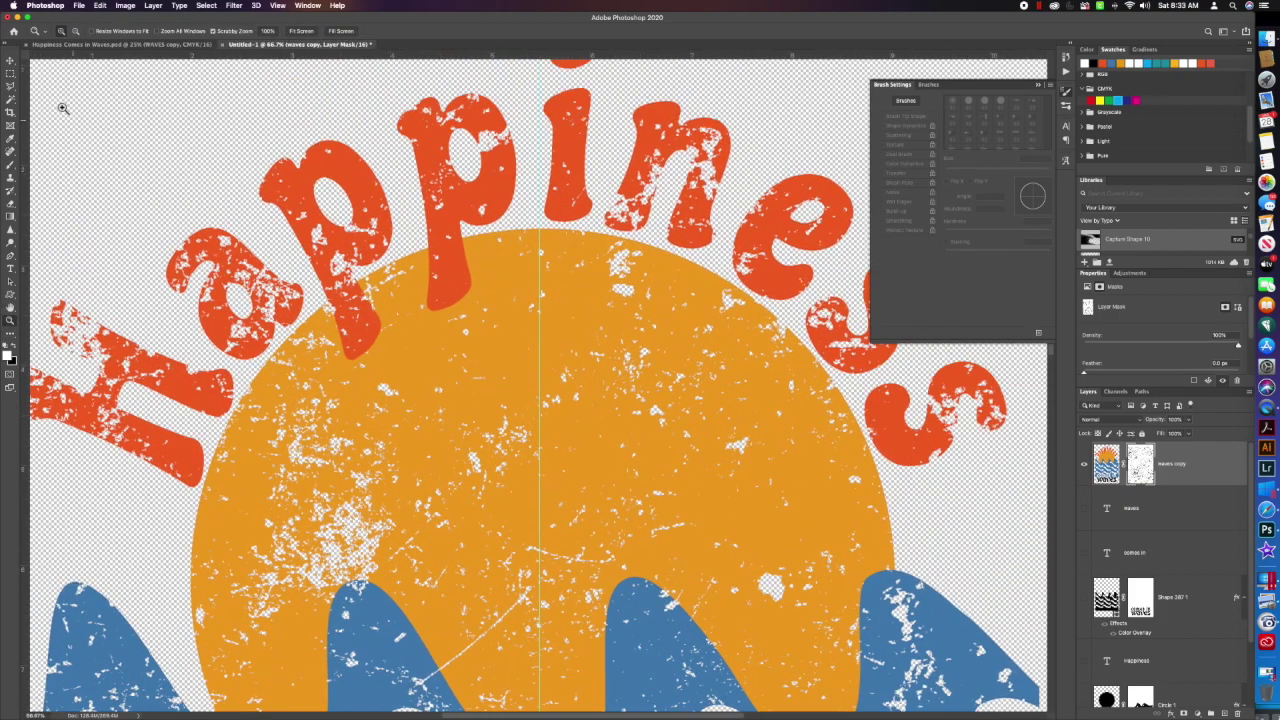
pyautogui.click(10, 166)
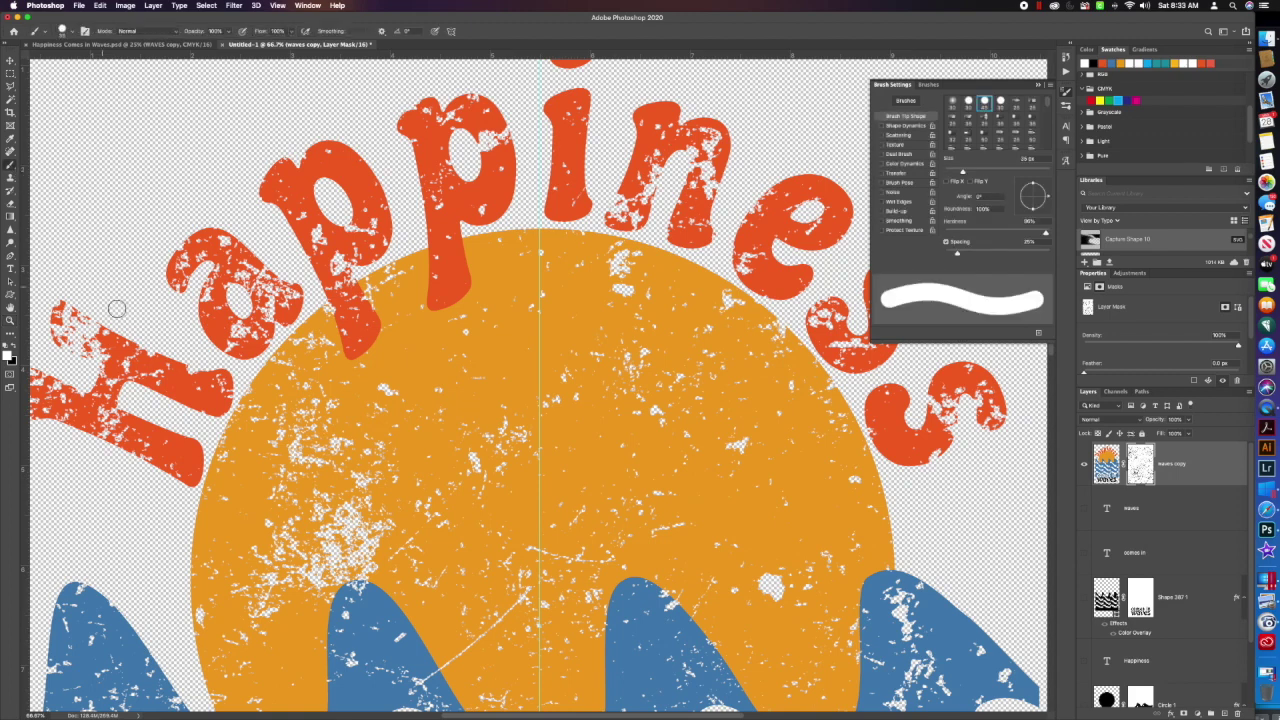
pyautogui.moveTo(89, 319)
pyautogui.mouseDown()
pyautogui.moveTo(69, 308)
pyautogui.moveTo(109, 329)
pyautogui.moveTo(52, 310)
pyautogui.mouseUp()
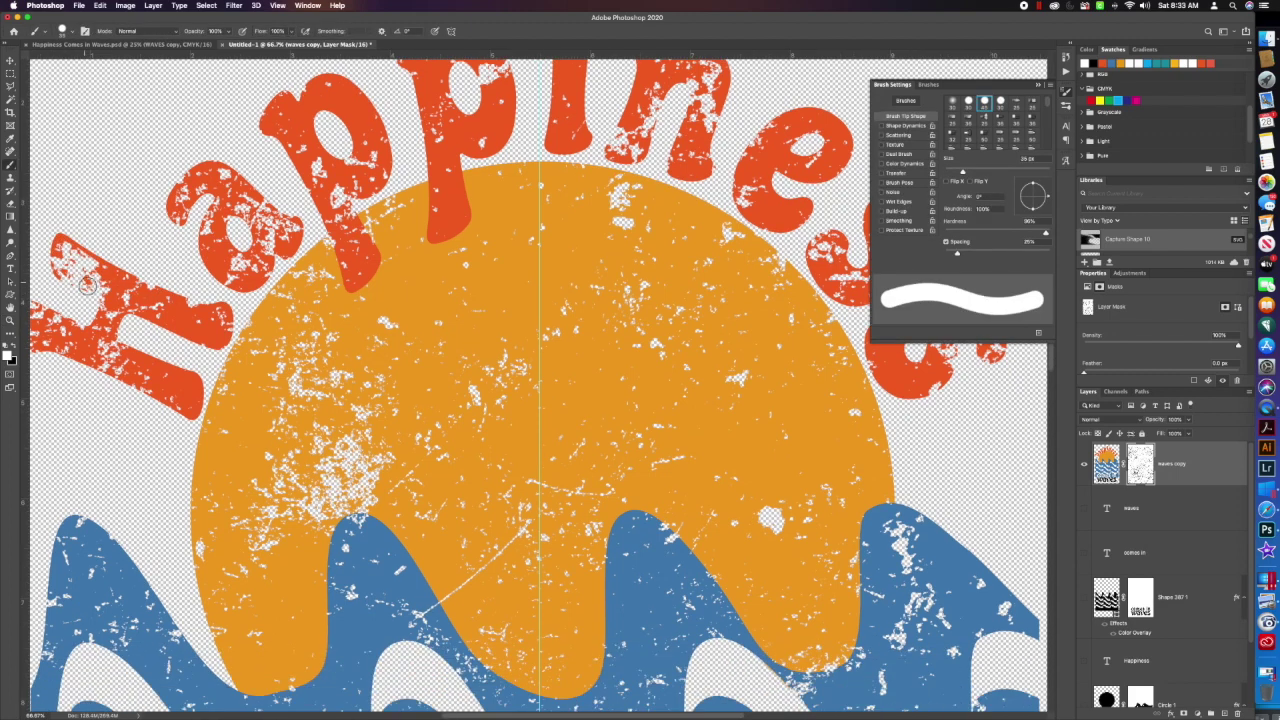
# Step: Inspect the distress texture on the word "waves" for heavily worn areas
pyautogui.scroll(-3, 399, 316)
pyautogui.scroll(-20, 399, 316)
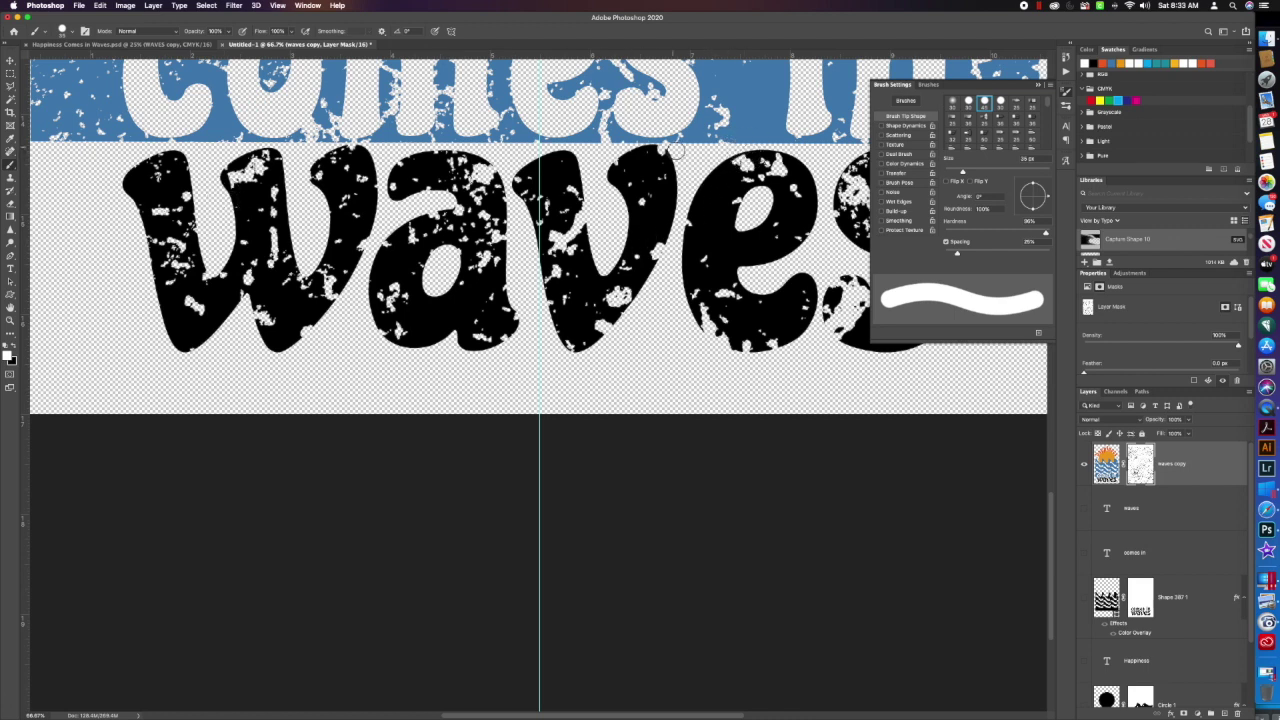
pyautogui.hscroll(4, 720, 243)
pyautogui.scroll(-2, 720, 243)
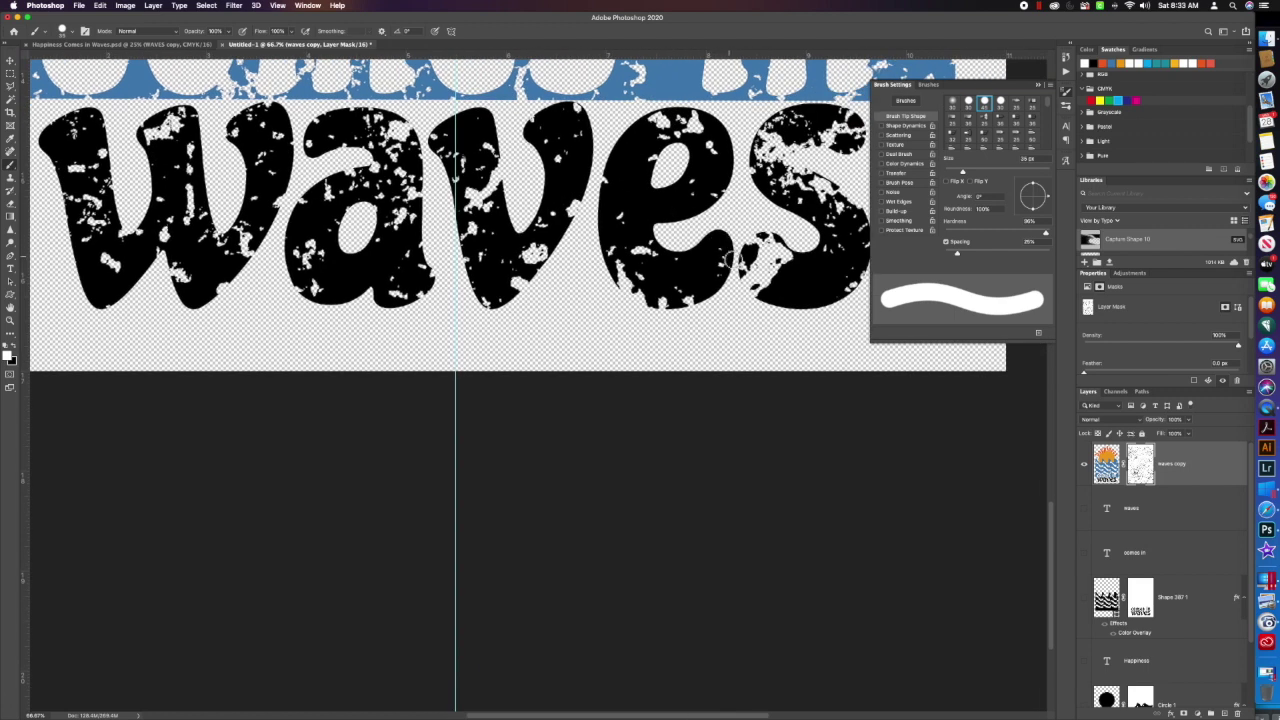
pyautogui.click(276, 6)
pyautogui.click(398, 108)
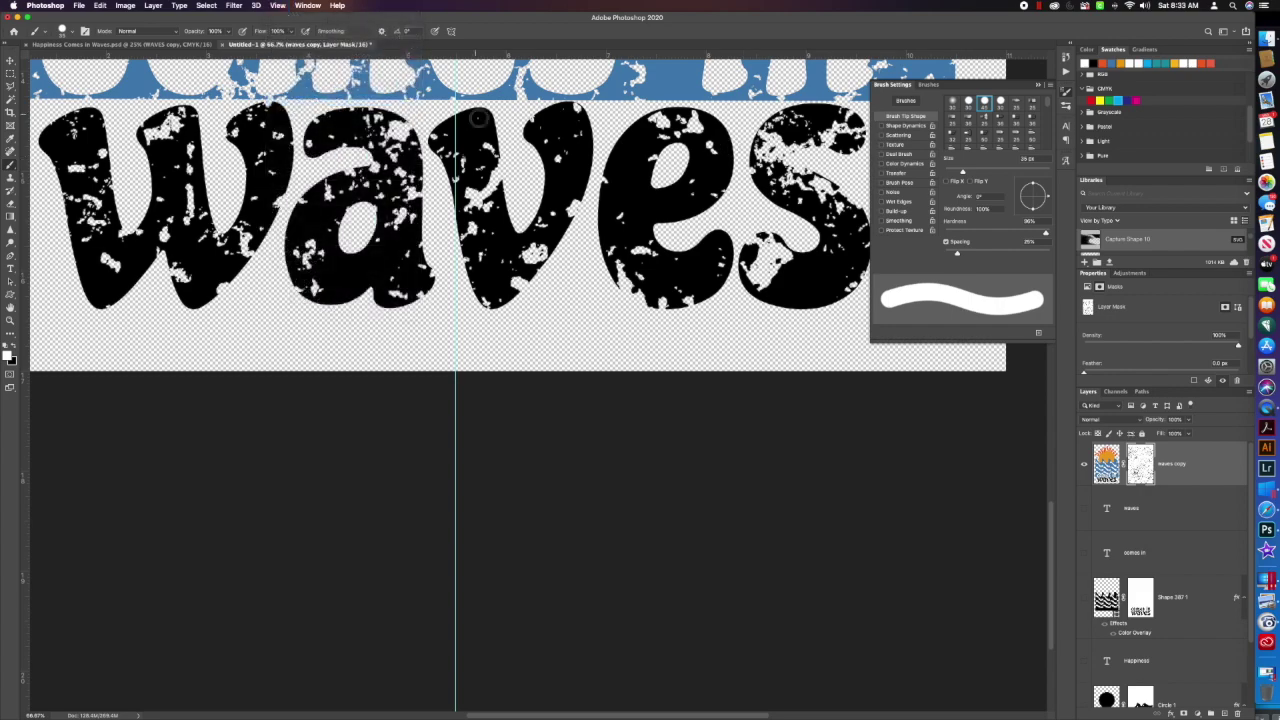